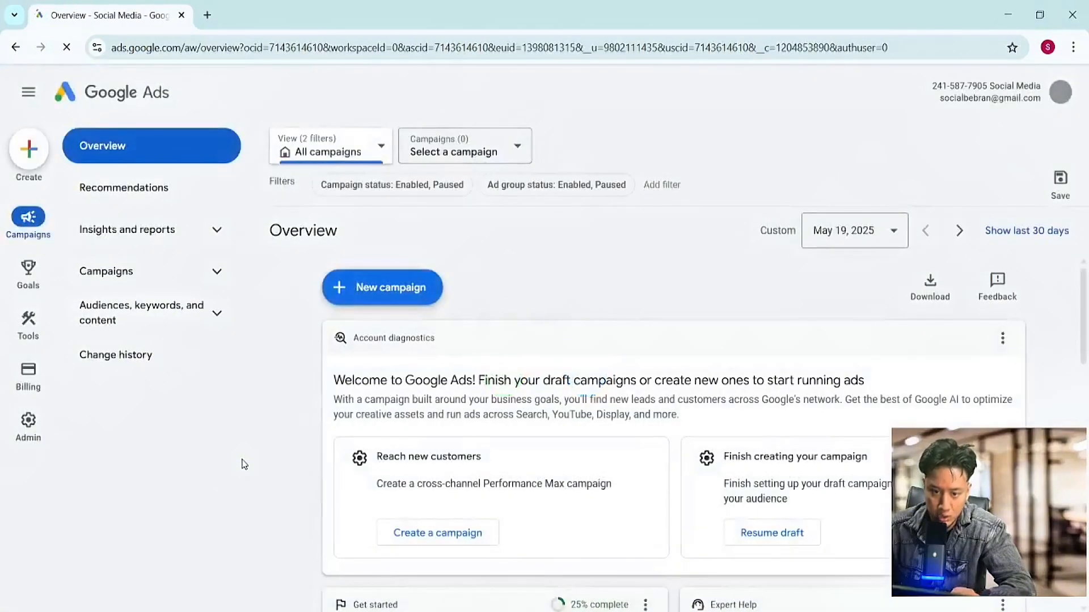
pyautogui.scroll(-5, 482, 364)
pyautogui.scroll(5, 485, 367)
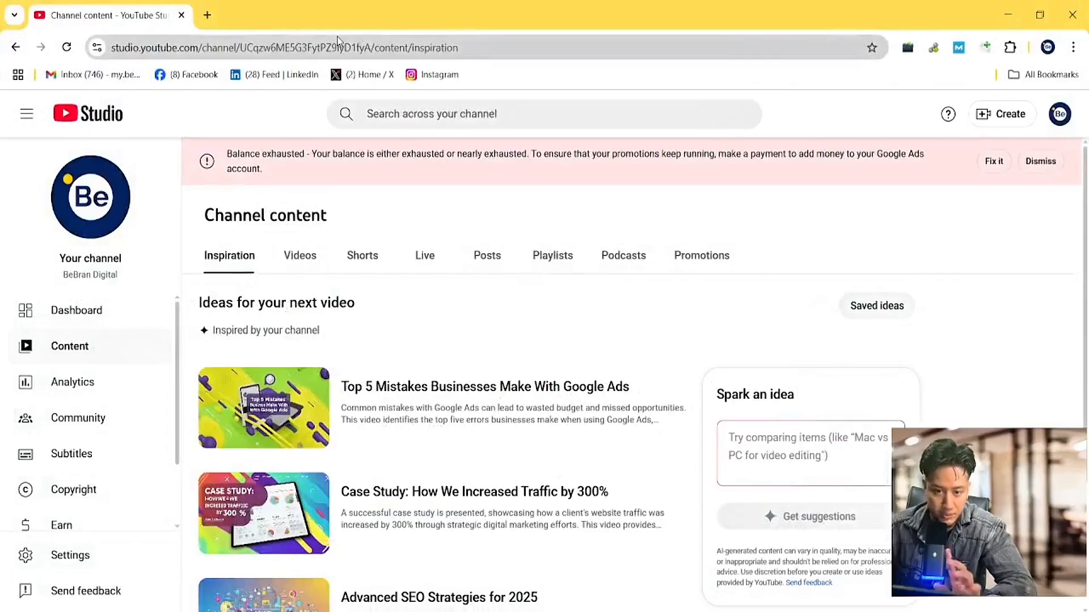
# Open the YouTube channel's advanced settings at the Google Ads account linking section.
pyautogui.click(76, 310)
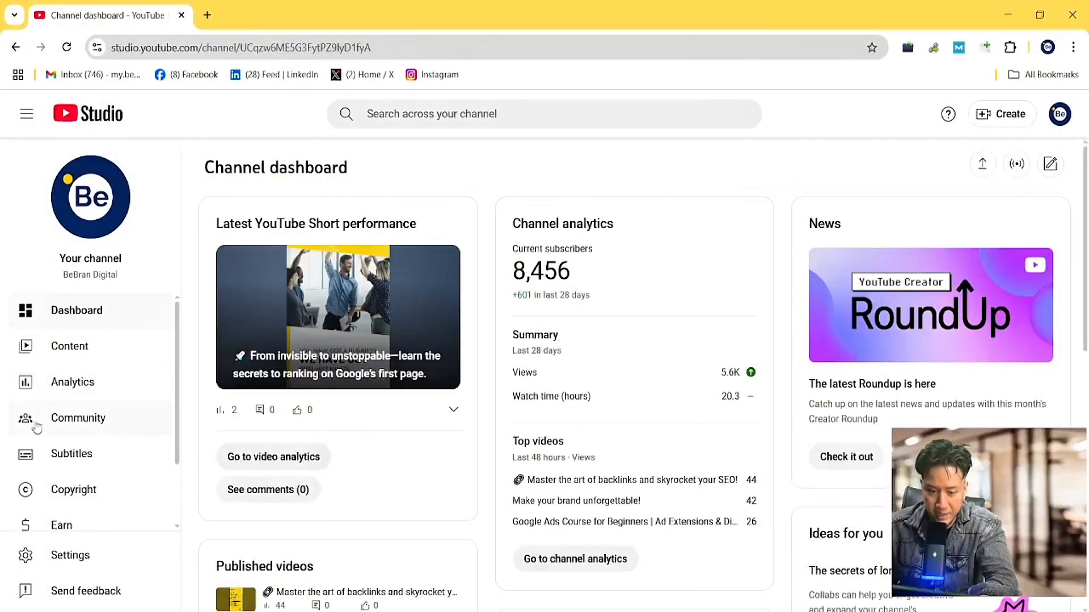
pyautogui.scroll(-2, 85, 445)
pyautogui.click(79, 556)
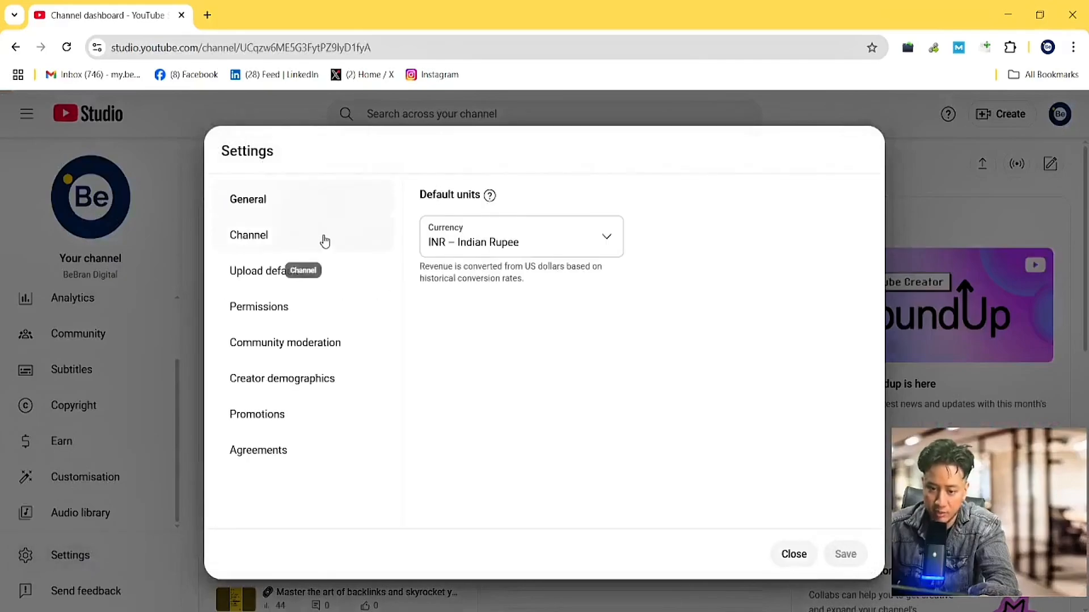
pyautogui.click(326, 240)
pyautogui.click(564, 207)
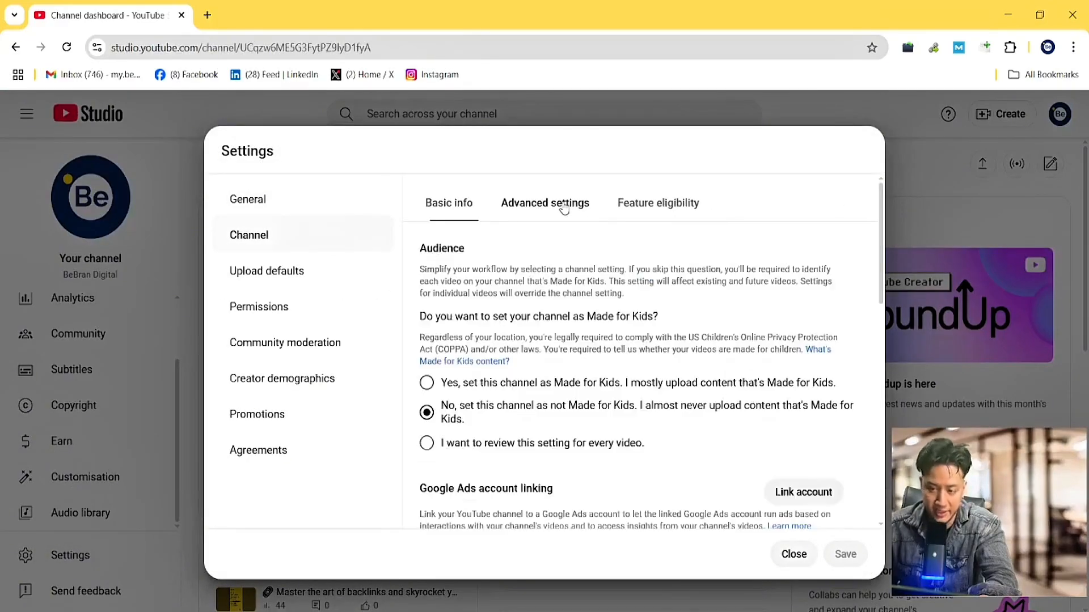
pyautogui.scroll(-3, 808, 368)
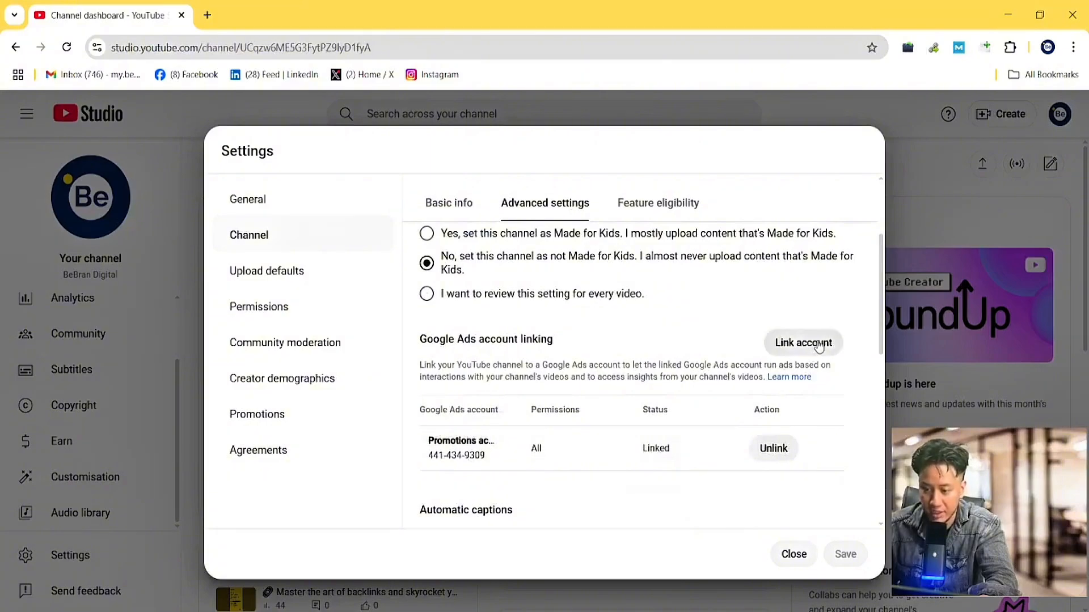
# Start a new Google Ads account link and name it YT.
pyautogui.click(810, 346)
pyautogui.click(665, 396)
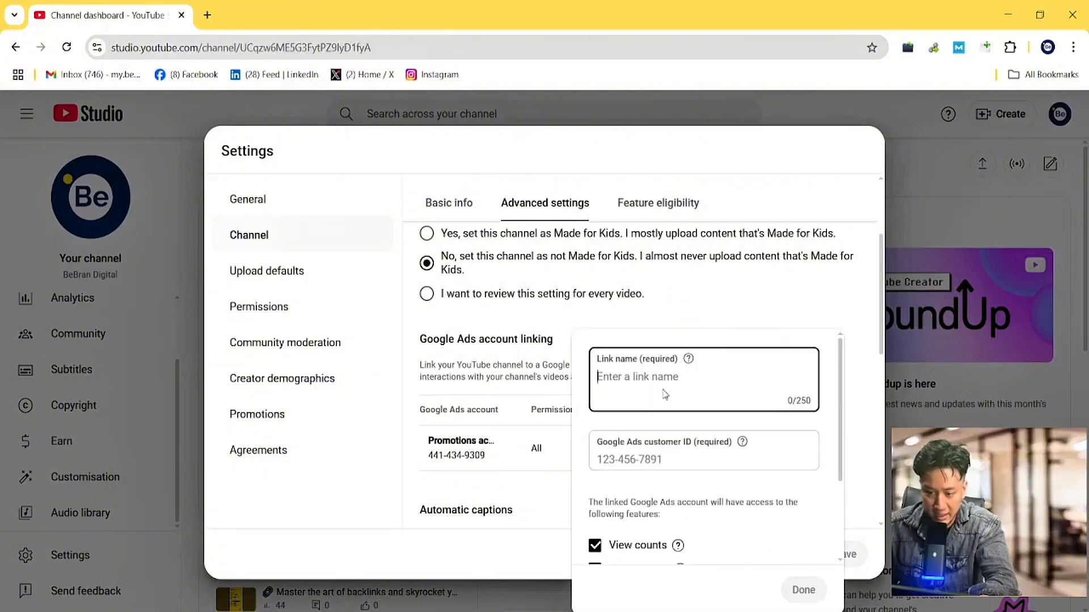
pyautogui.write('YT')
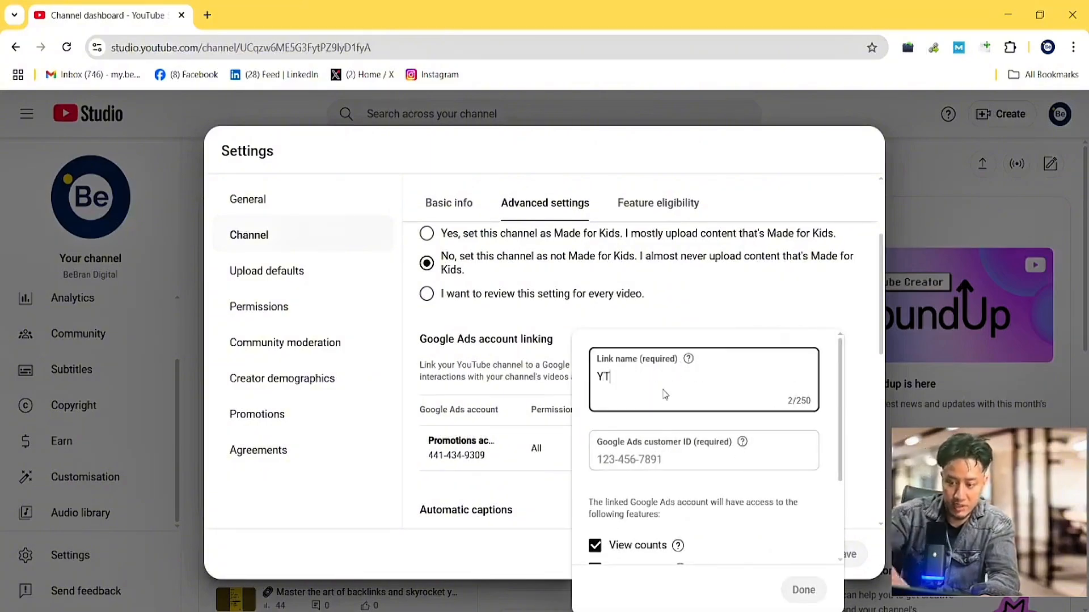
pyautogui.click(640, 445)
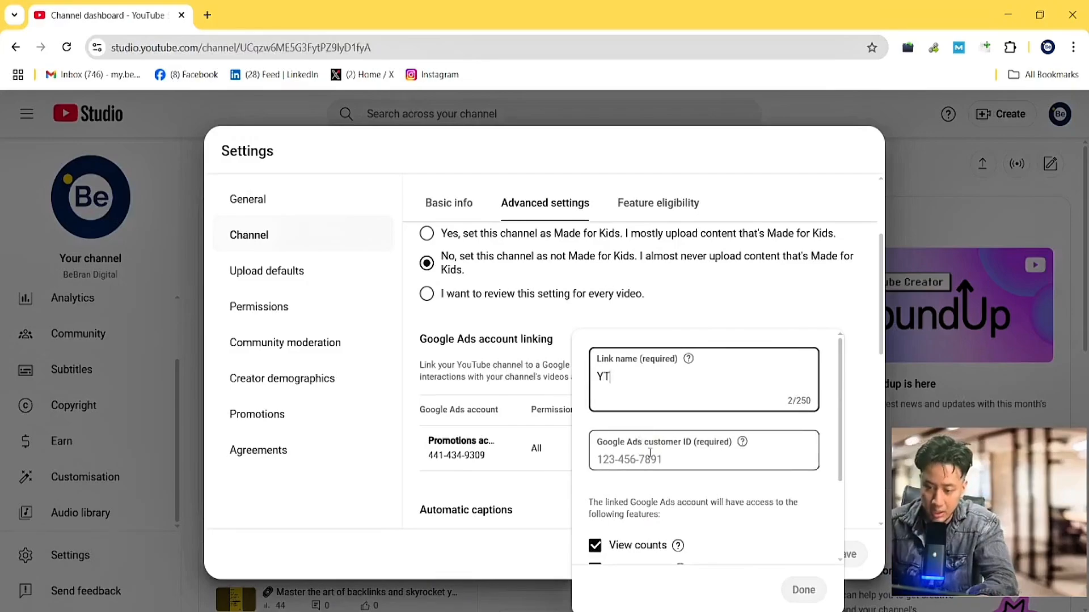
# Copy the customer ID from the Google Ads account and paste it as the link's Google Ads customer ID.
pyautogui.hotkey('alt', 'Tab')
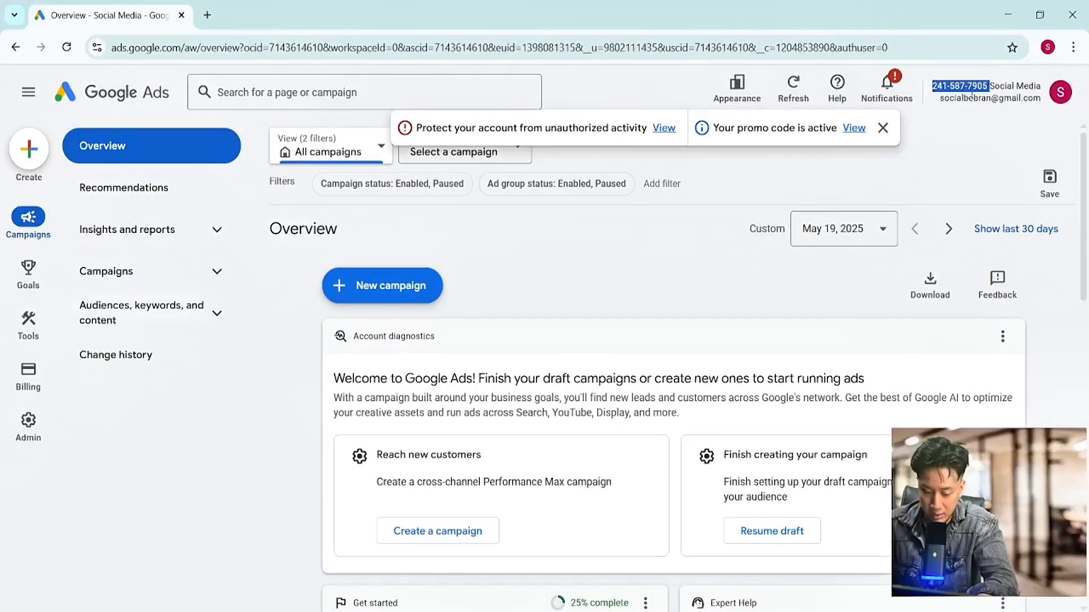
pyautogui.hotkey('ctrl', 'c')
pyautogui.hotkey('alt', 'Tab')
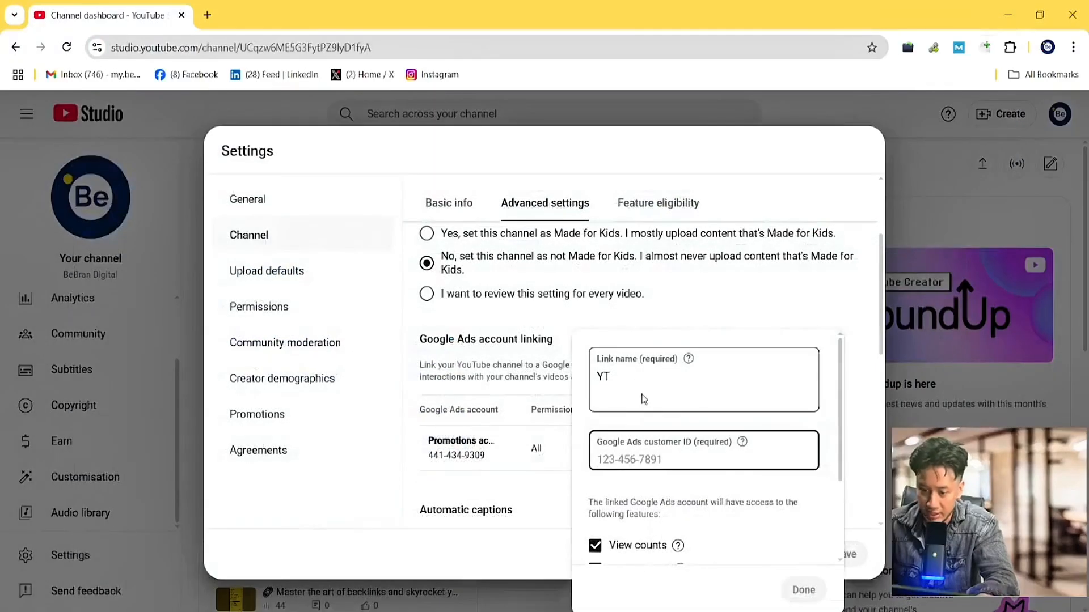
pyautogui.hotkey('ctrl', 'v')
pyautogui.scroll(-1, 786, 389)
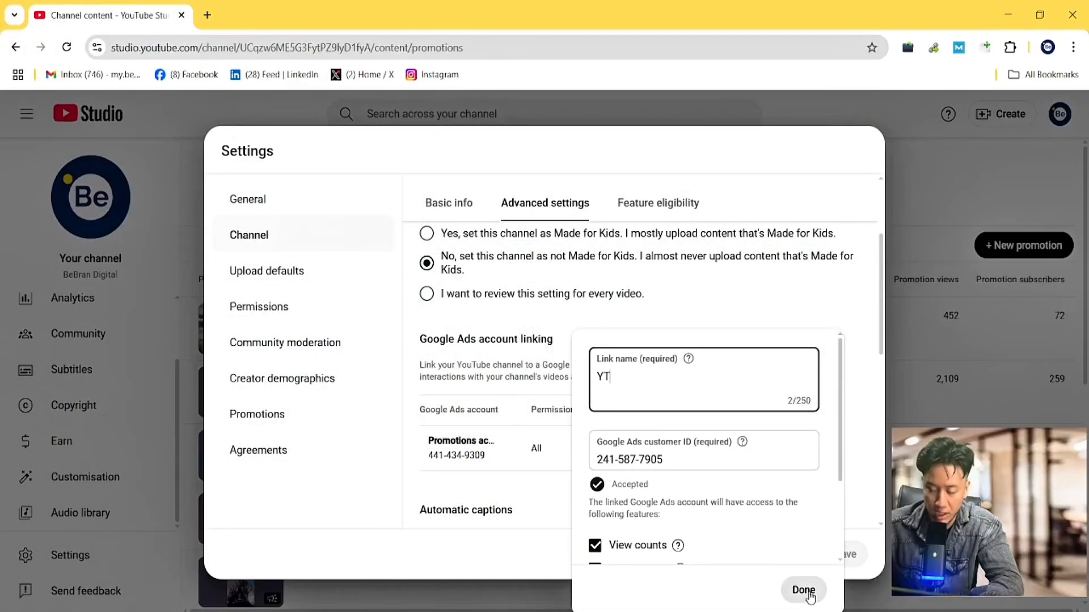
# Finish the account link with the name YT and save the channel settings.
pyautogui.write('YT')
pyautogui.click(810, 595)
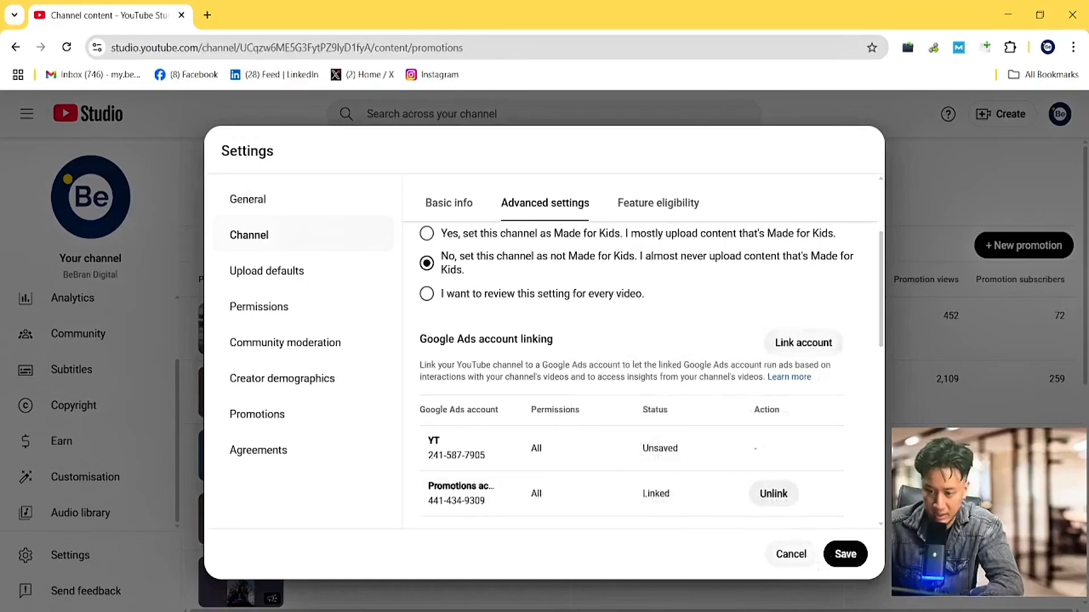
pyautogui.click(846, 554)
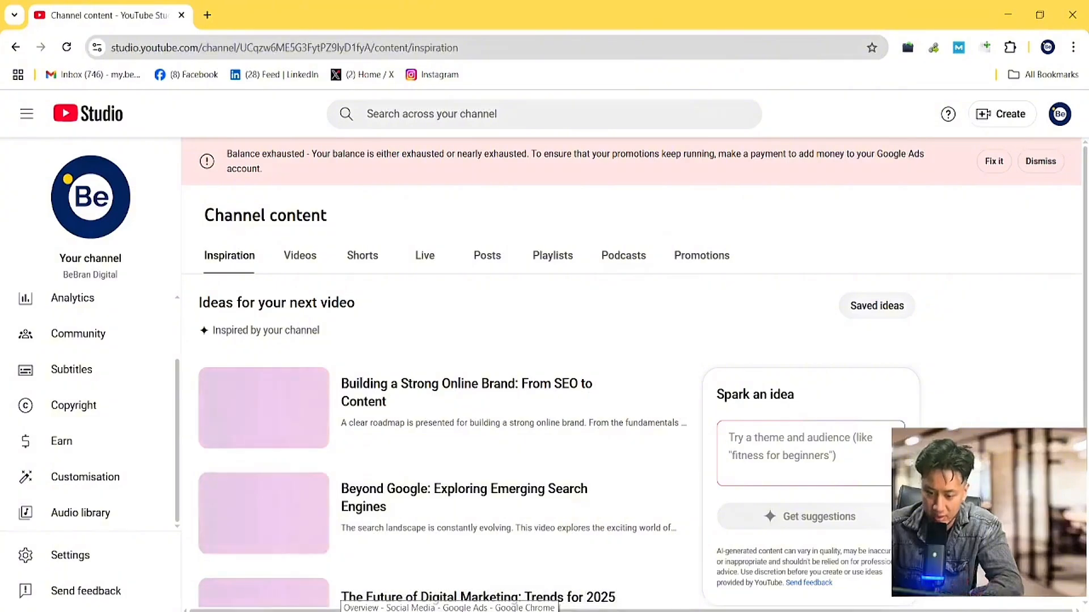
# Switch to Google Ads, reload the account overview and dismiss the notices.
pyautogui.click(452, 611)
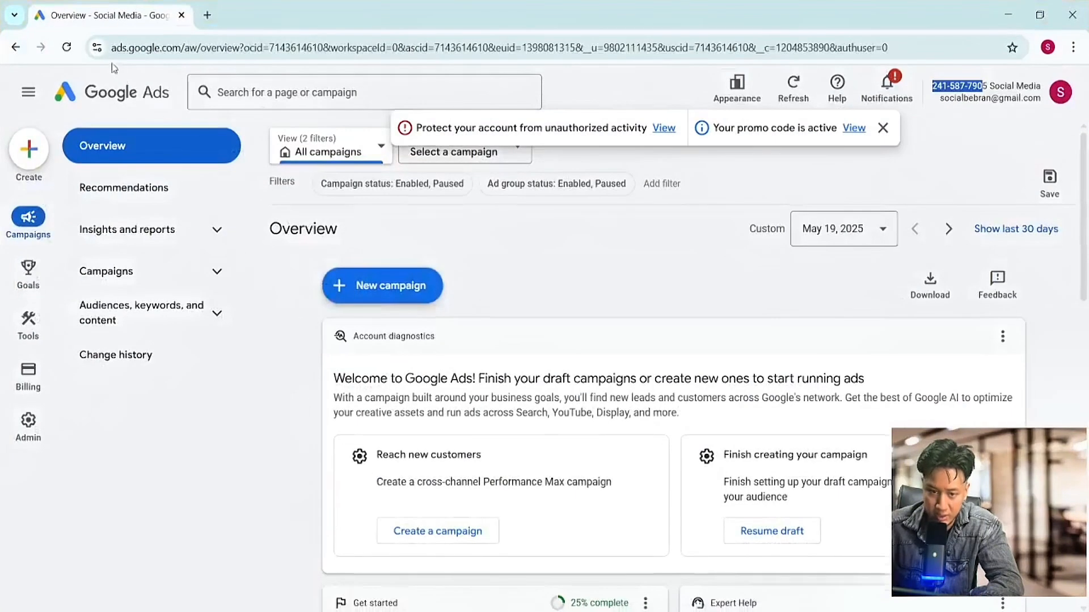
pyautogui.click(70, 50)
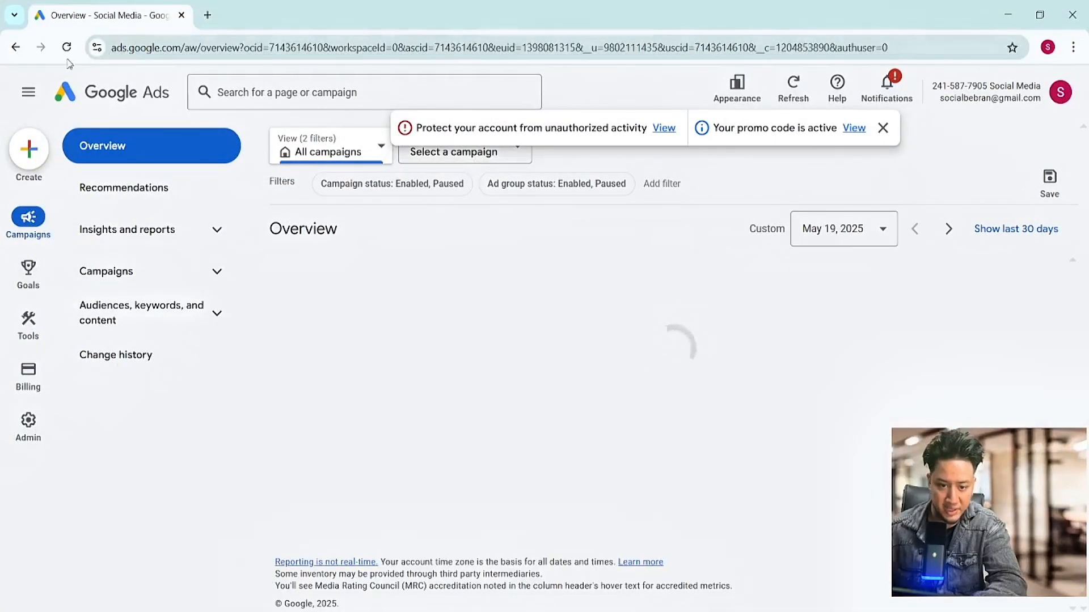
pyautogui.click(883, 128)
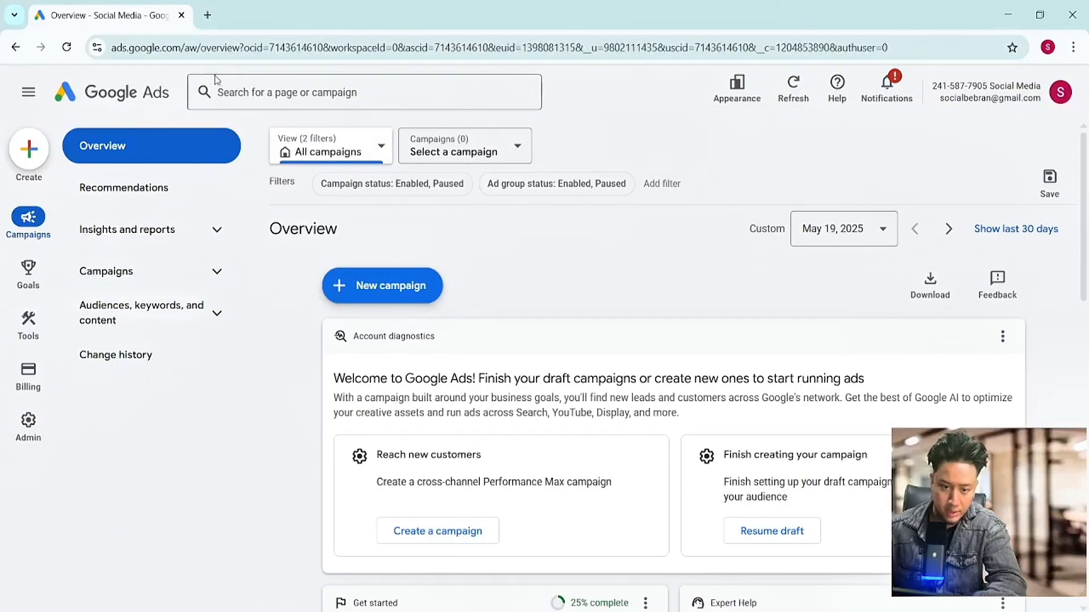
# Check the linked channel's status and link date in the YouTube connection details of Data manager.
pyautogui.moveTo(27, 315)
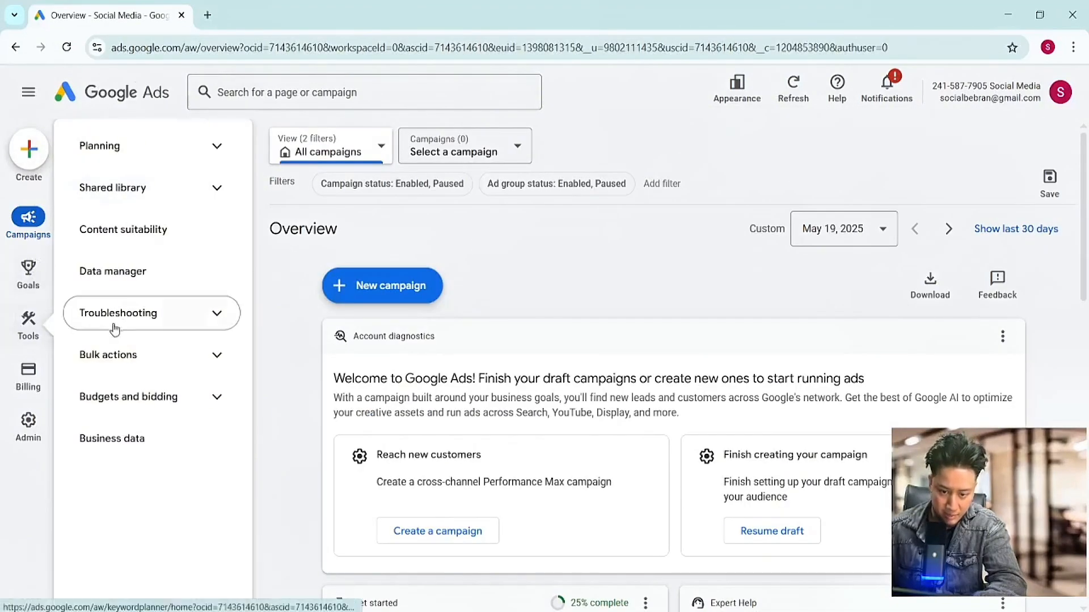
pyautogui.click(29, 321)
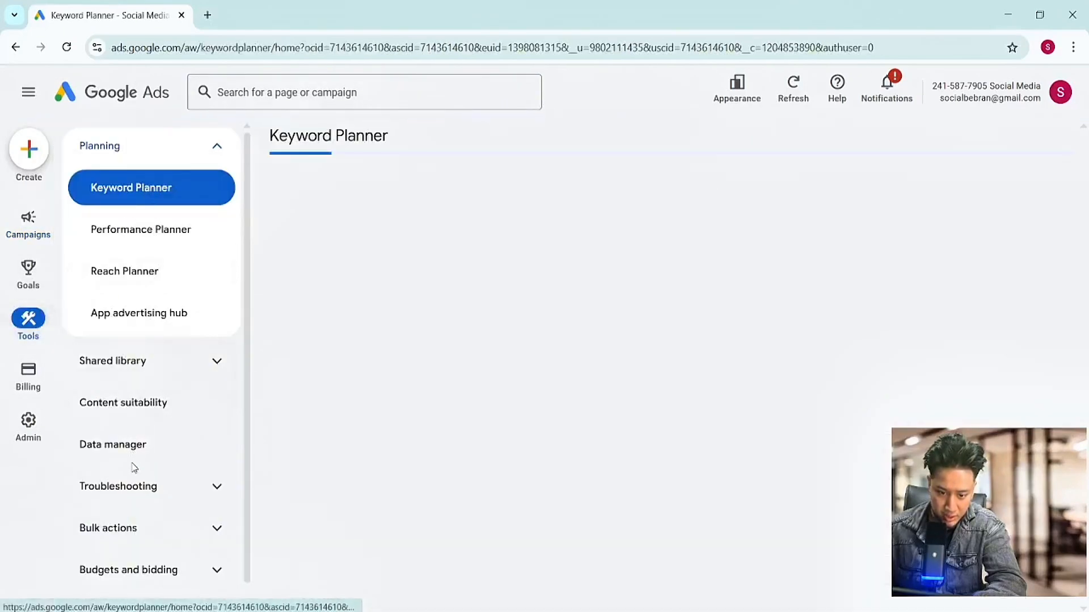
pyautogui.click(146, 445)
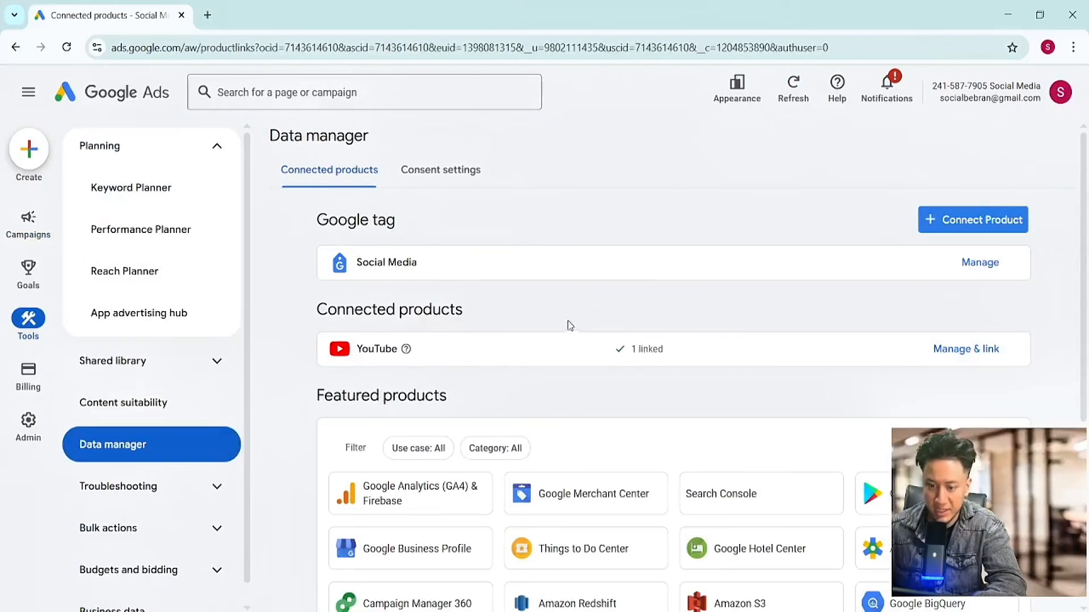
pyautogui.click(987, 355)
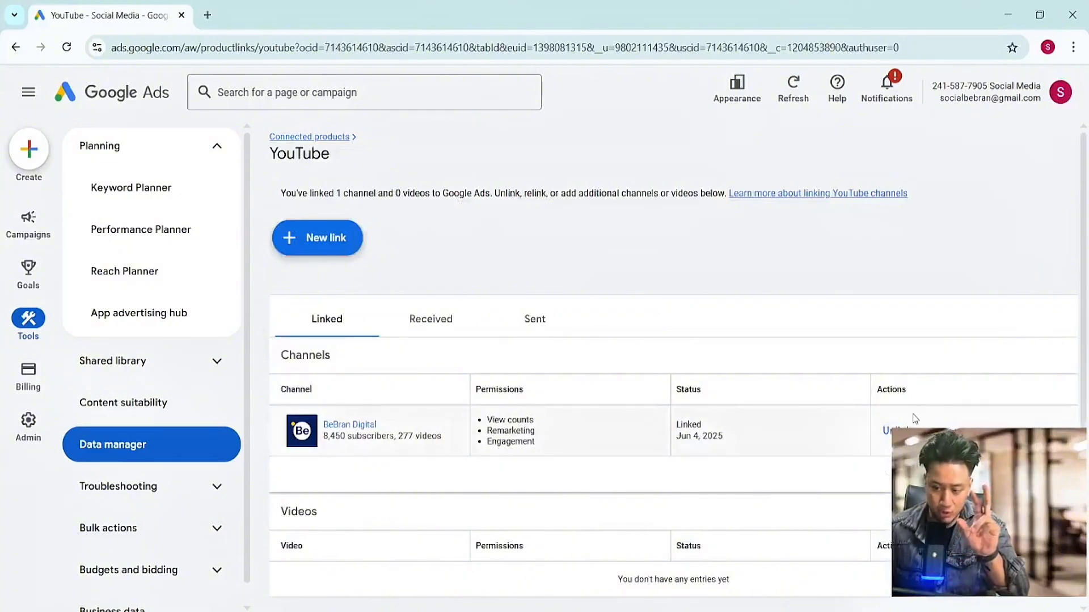
pyautogui.moveTo(734, 443); pyautogui.dragTo(673, 441)
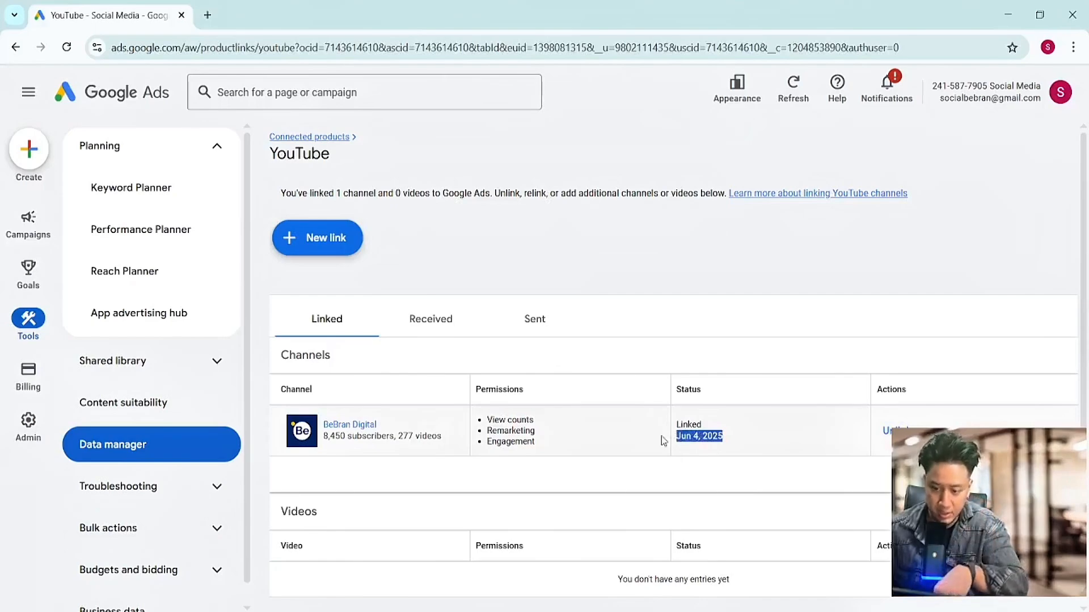
pyautogui.click(576, 444)
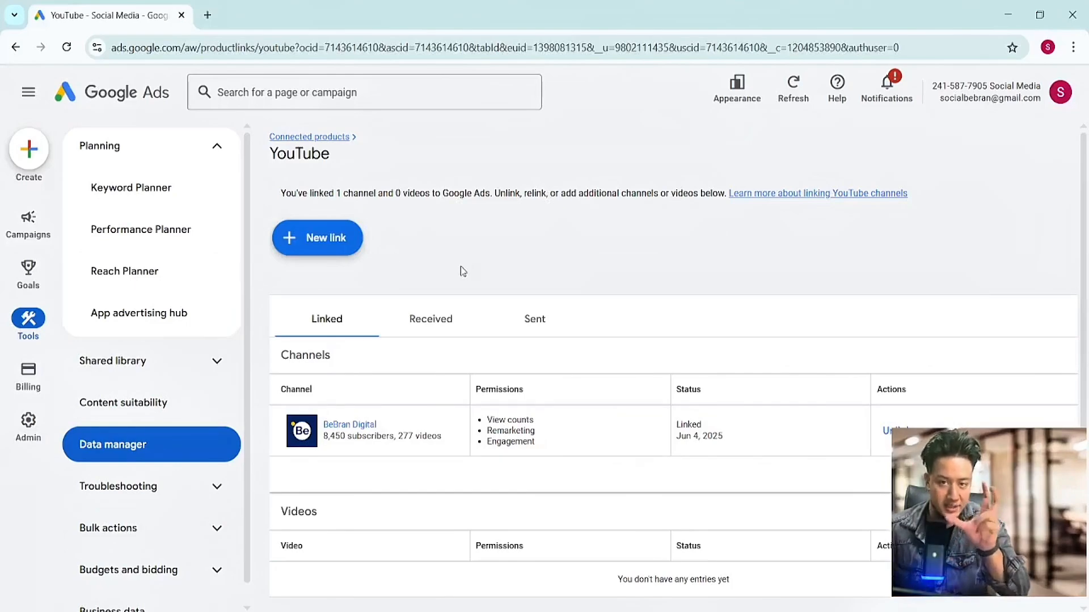
# Start creating a new campaign from the account overview and skip the business information.
pyautogui.click(138, 88)
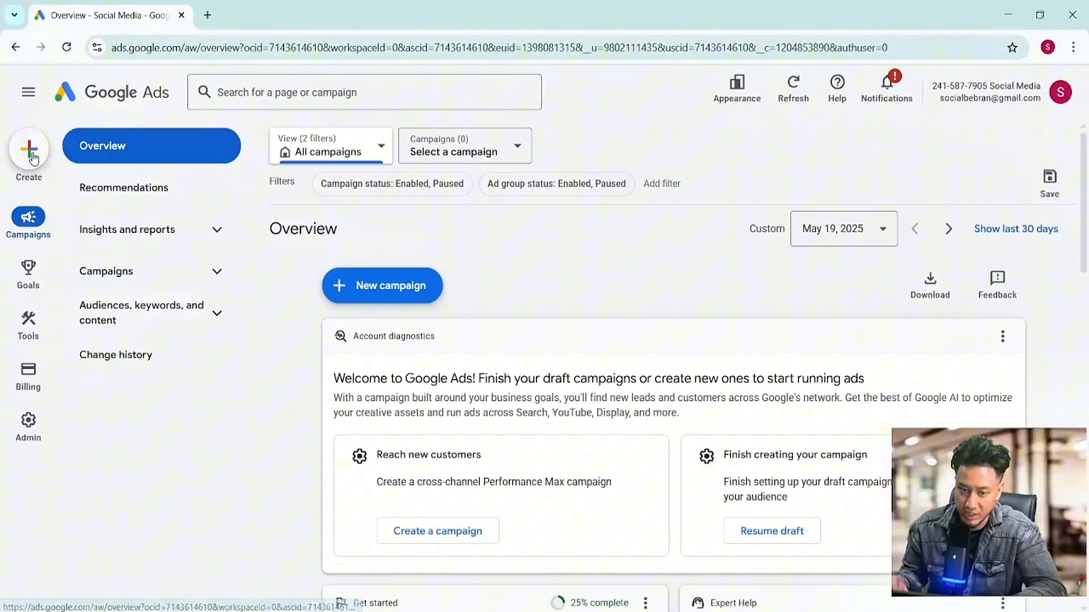
pyautogui.click(32, 158)
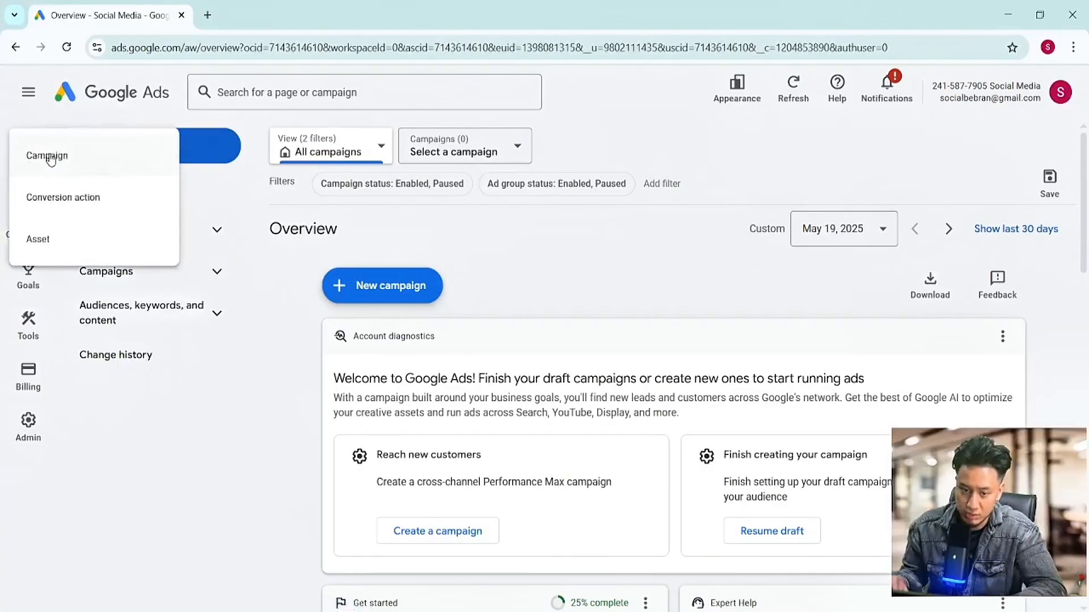
pyautogui.click(155, 158)
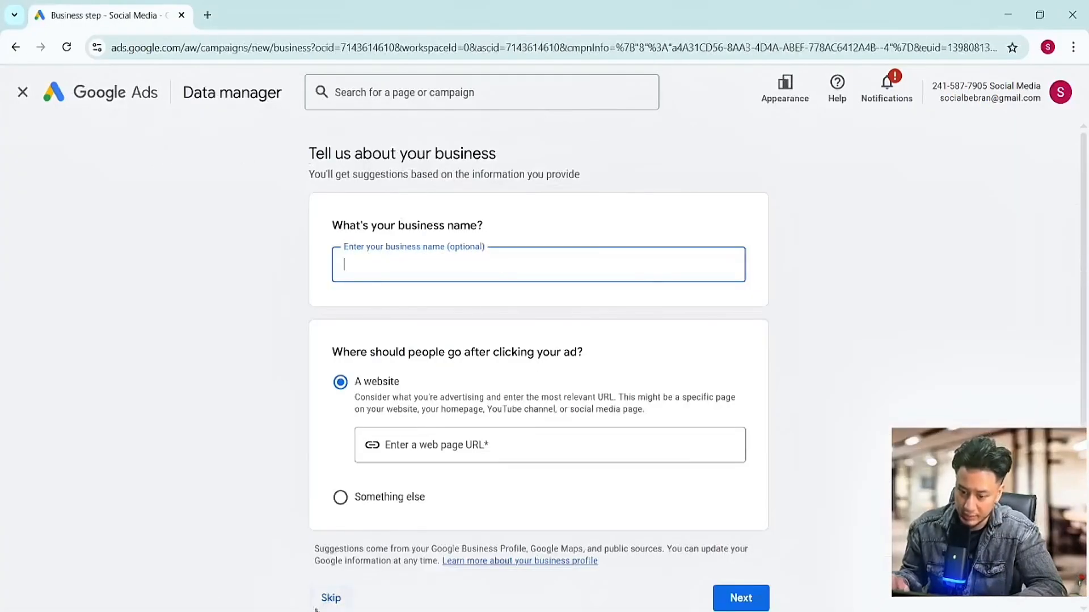
pyautogui.click(332, 598)
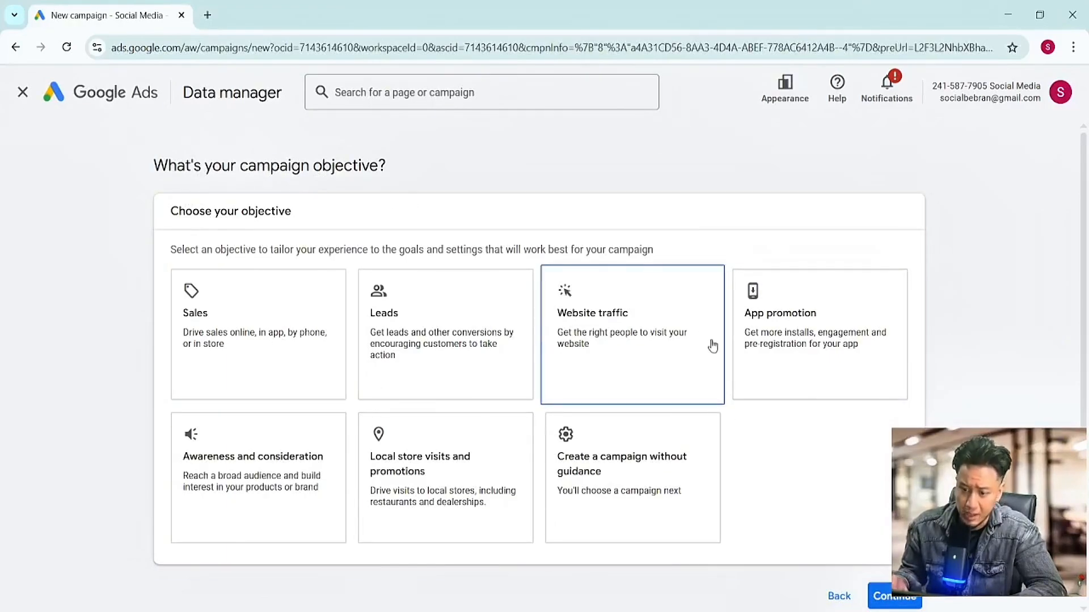
# Choose the Awareness and consideration objective with the Video campaign type.
pyautogui.scroll(-1, 710, 345)
pyautogui.click(264, 396)
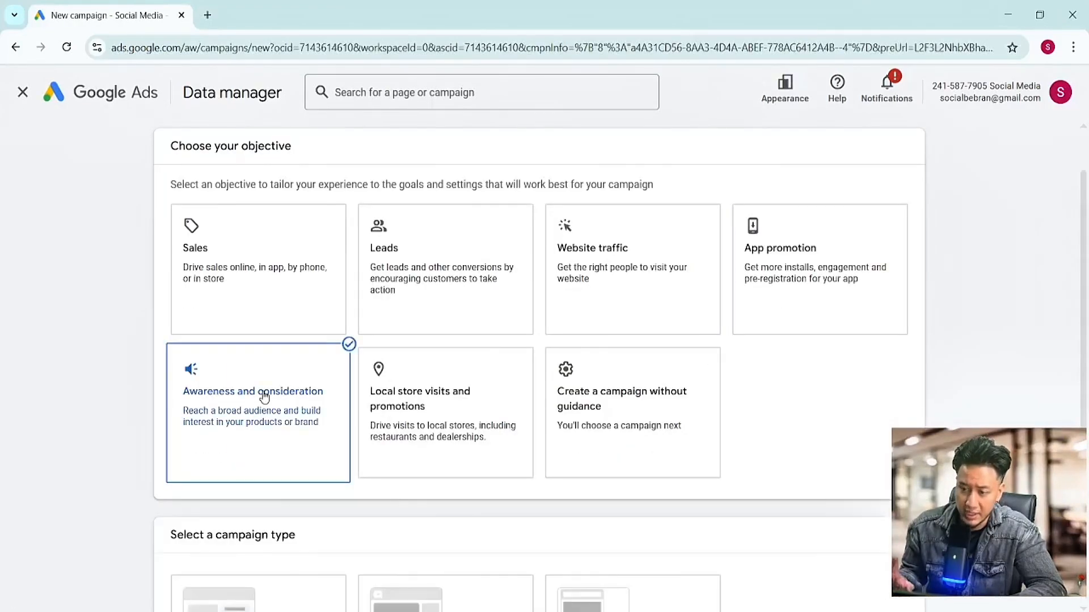
pyautogui.scroll(-4, 265, 391)
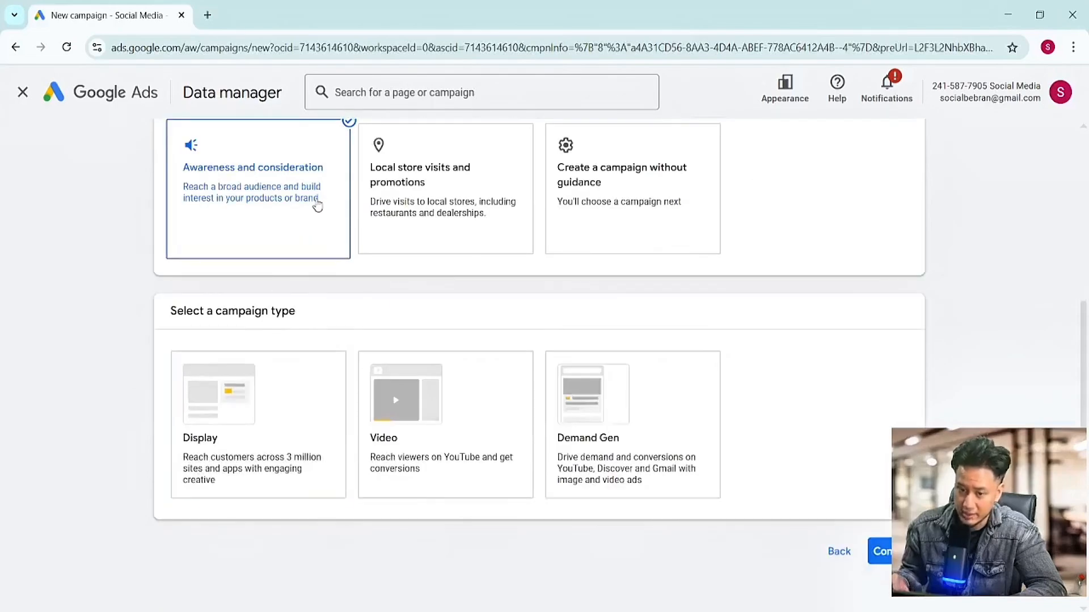
pyautogui.click(428, 363)
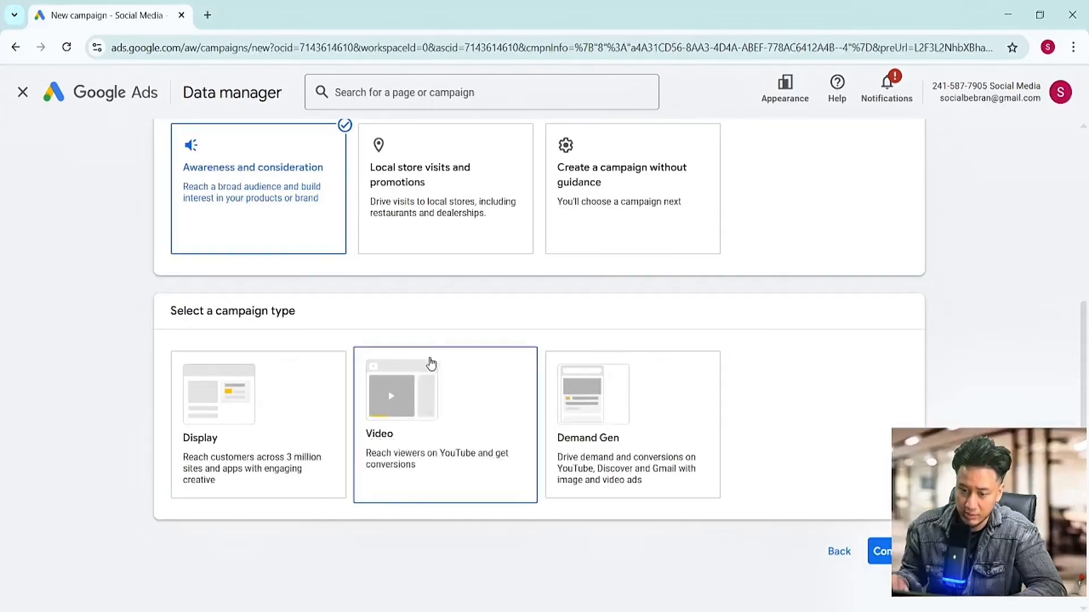
# Review the campaign subtypes offered for Video, from Video views to YouTube subscriptions and engagements.
pyautogui.scroll(-3, 474, 340)
pyautogui.scroll(-4, 474, 340)
pyautogui.scroll(1, 539, 287)
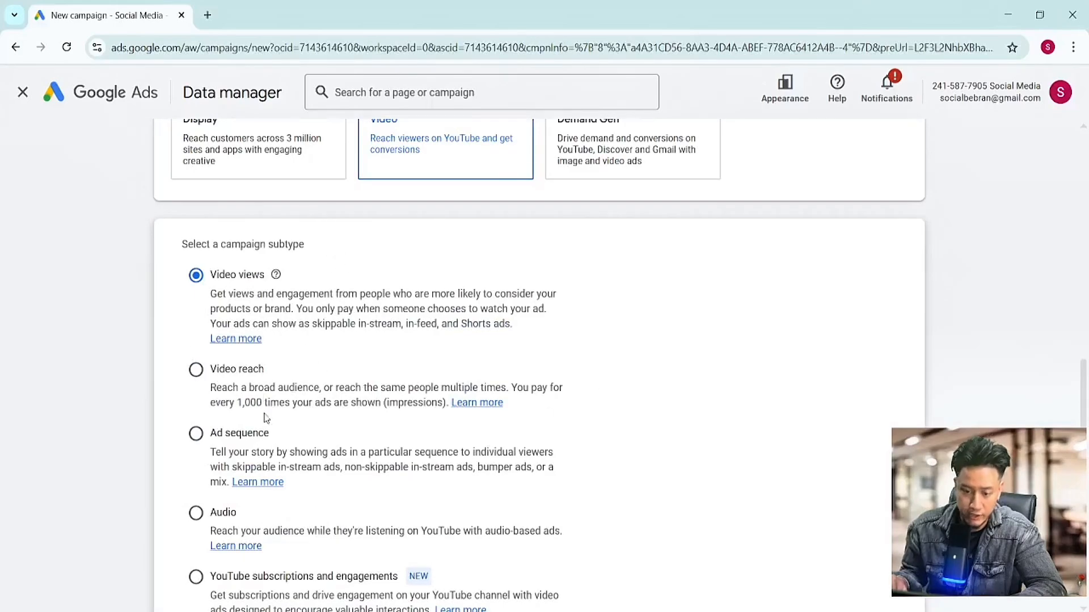
pyautogui.scroll(-1, 250, 442)
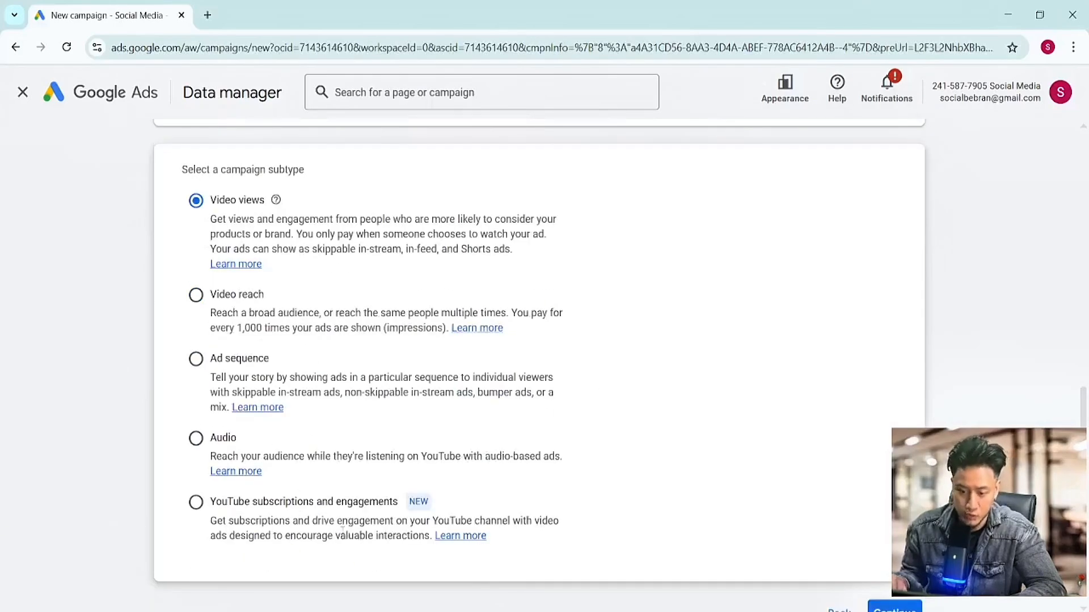
pyautogui.scroll(5, 562, 345)
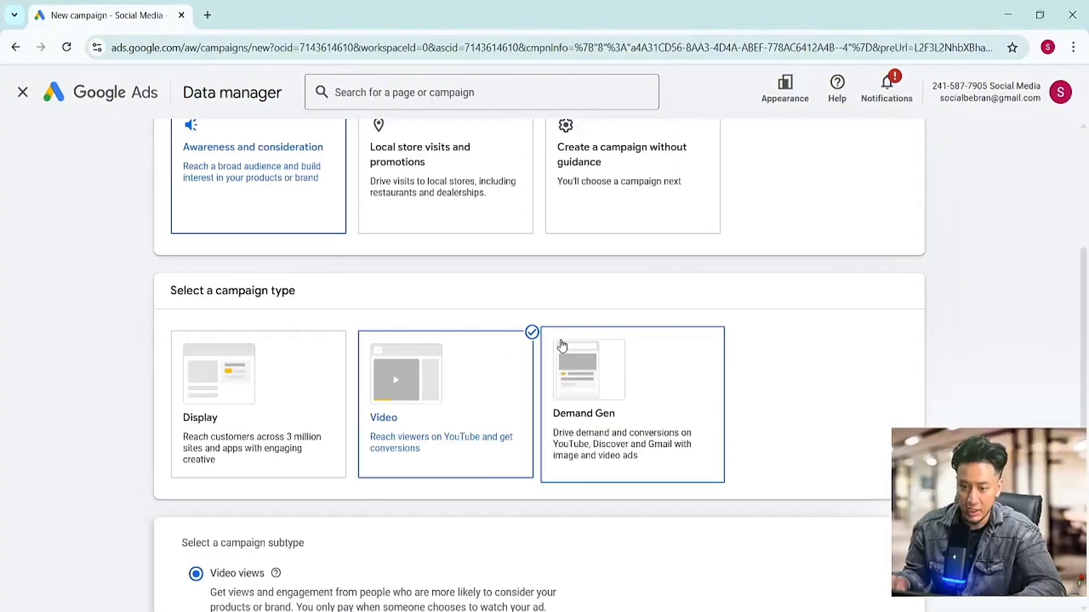
pyautogui.scroll(-3, 584, 329)
pyautogui.scroll(-2, 604, 297)
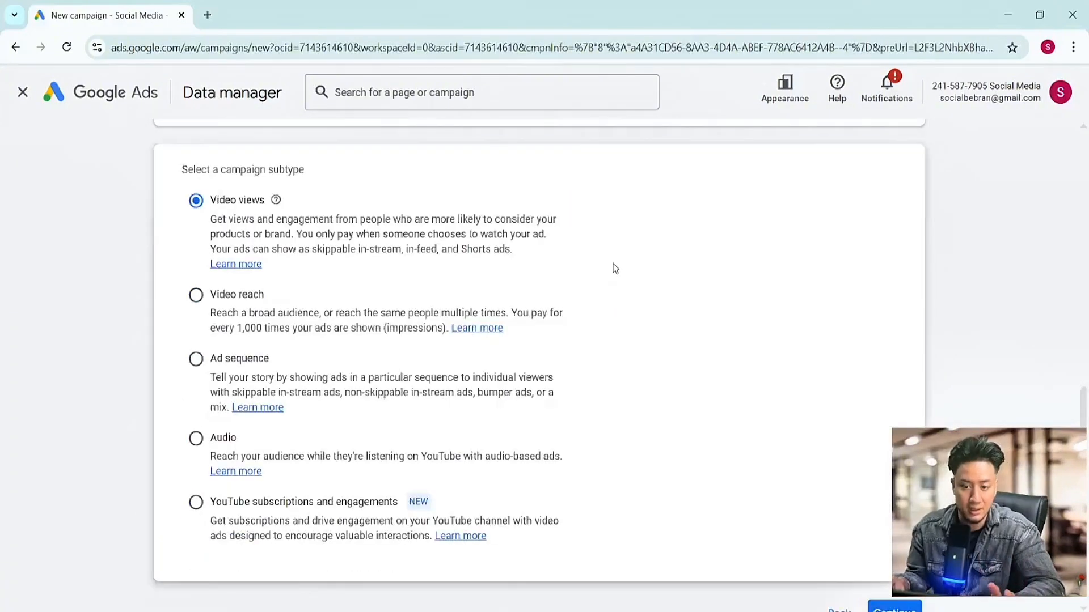
# Change the campaign objective to Sales and look over its conversion goals.
pyautogui.scroll(8, 612, 267)
pyautogui.scroll(-2, 291, 229)
pyautogui.scroll(-1, 291, 230)
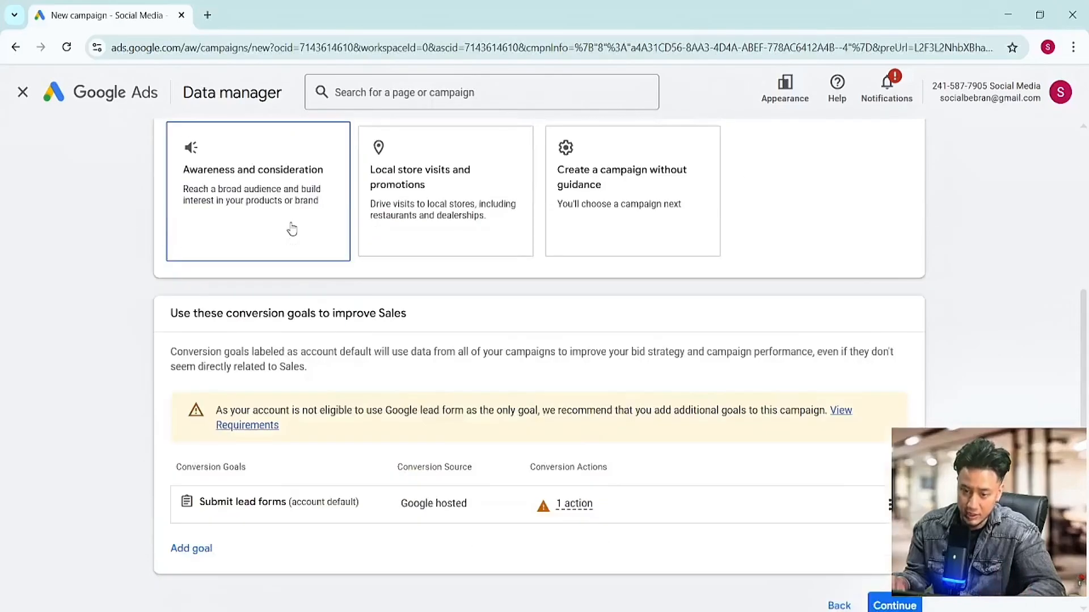
pyautogui.scroll(-1, 606, 272)
pyautogui.scroll(3, 737, 340)
pyautogui.scroll(1, 770, 356)
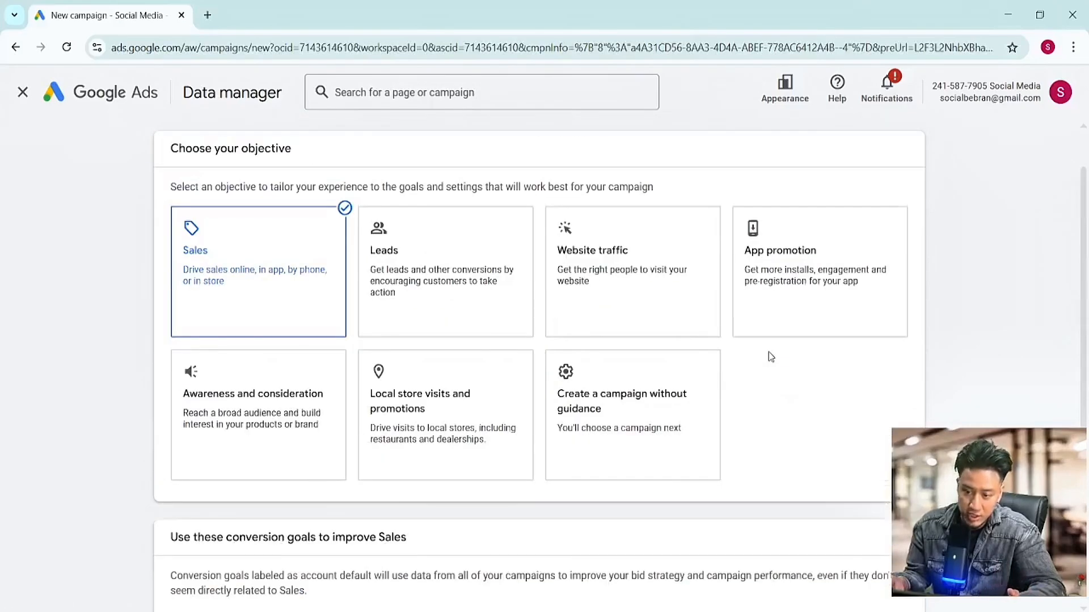
# Switch the objective to Create a campaign without guidance and choose the Video campaign type.
pyautogui.scroll(-4, 770, 356)
pyautogui.scroll(2, 630, 331)
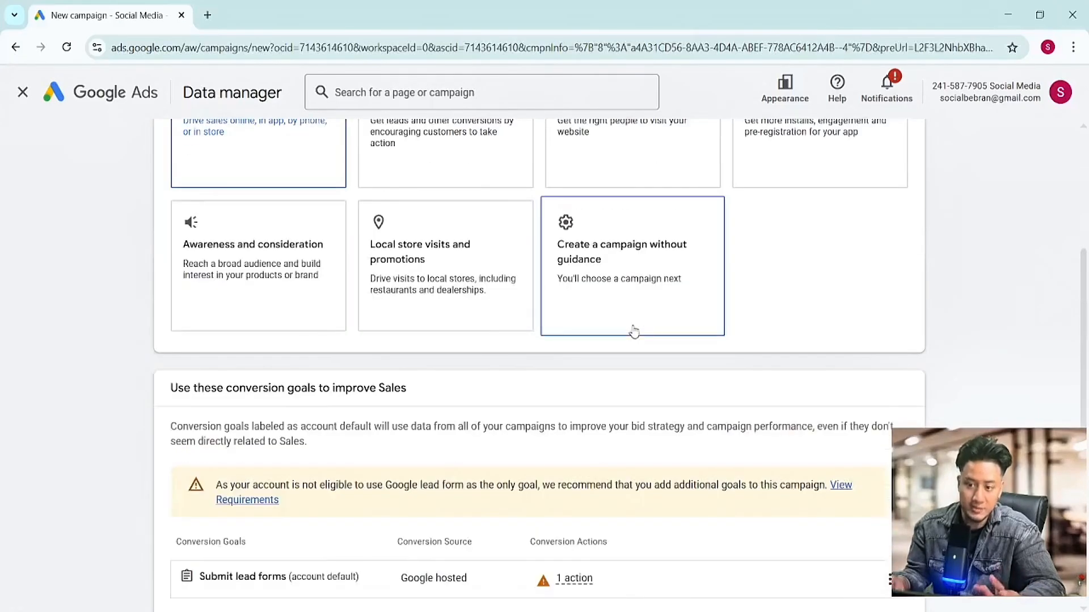
pyautogui.click(665, 310)
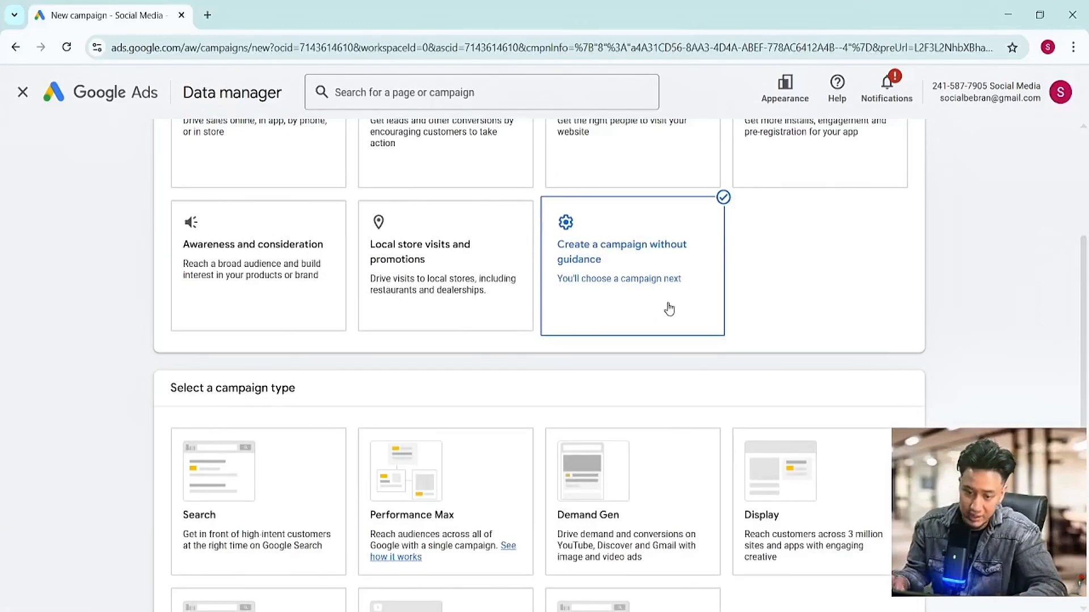
pyautogui.scroll(-2, 693, 309)
pyautogui.scroll(1, 807, 432)
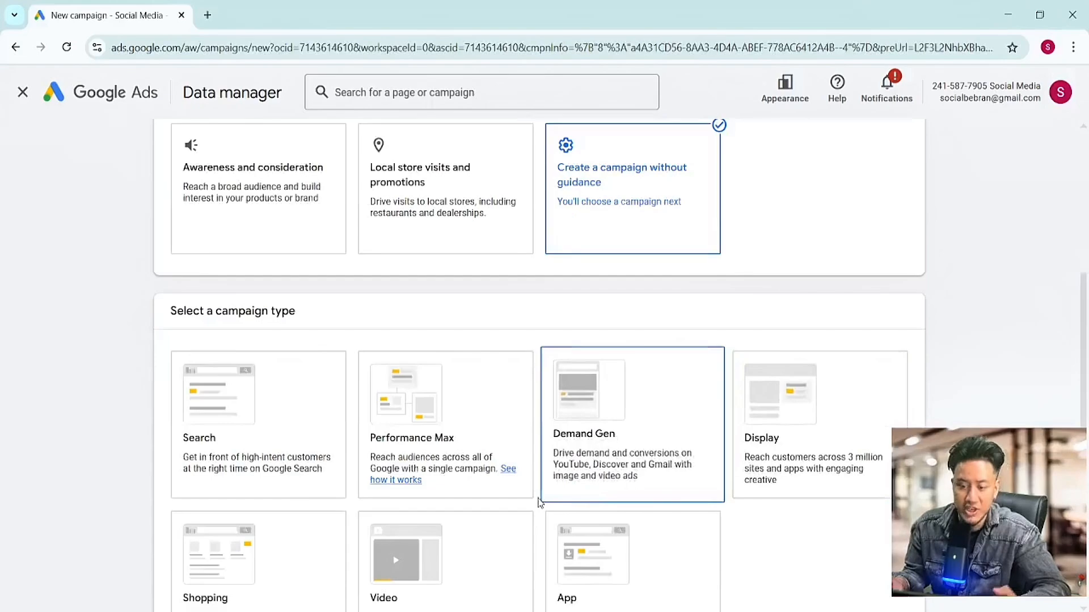
pyautogui.scroll(-2, 498, 454)
pyautogui.click(460, 425)
pyautogui.scroll(-1, 460, 424)
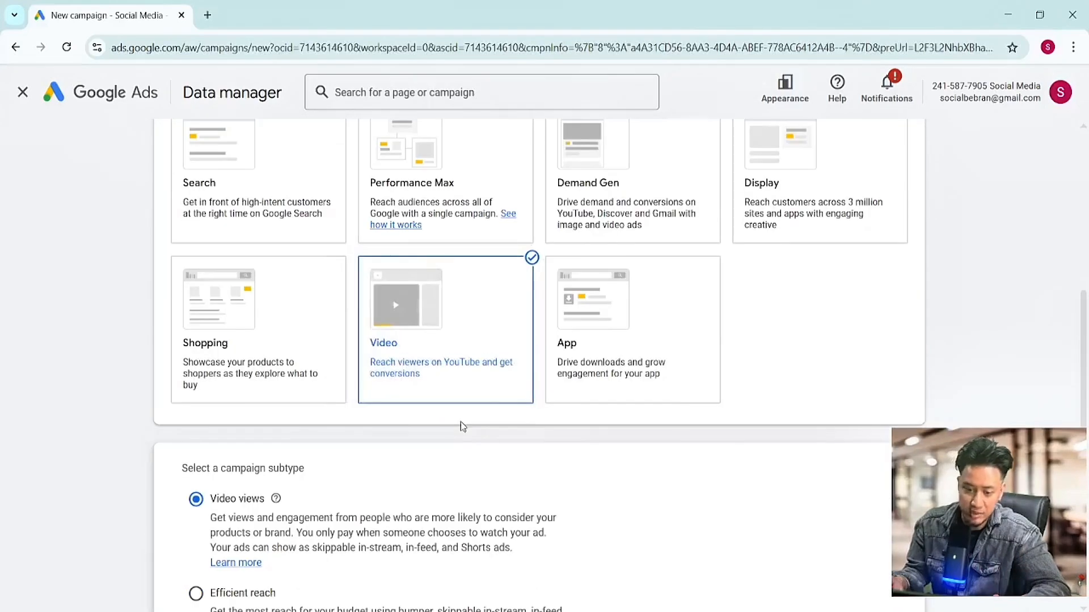
# Look through the subtypes offered for a Video campaign without guidance and recheck the objective and campaign type choices.
pyautogui.scroll(-2, 460, 426)
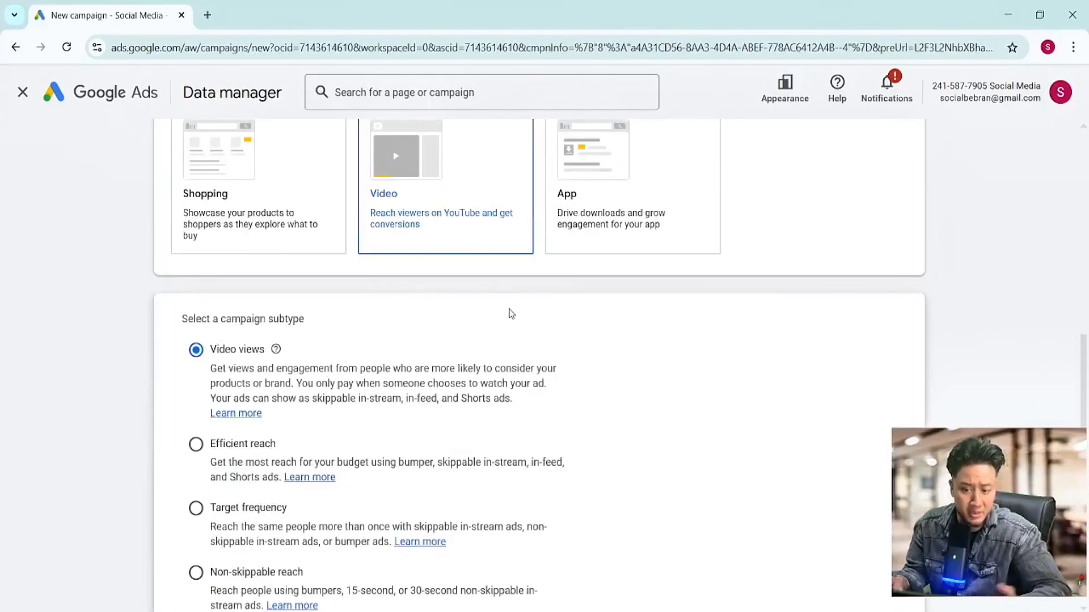
pyautogui.scroll(-1, 280, 449)
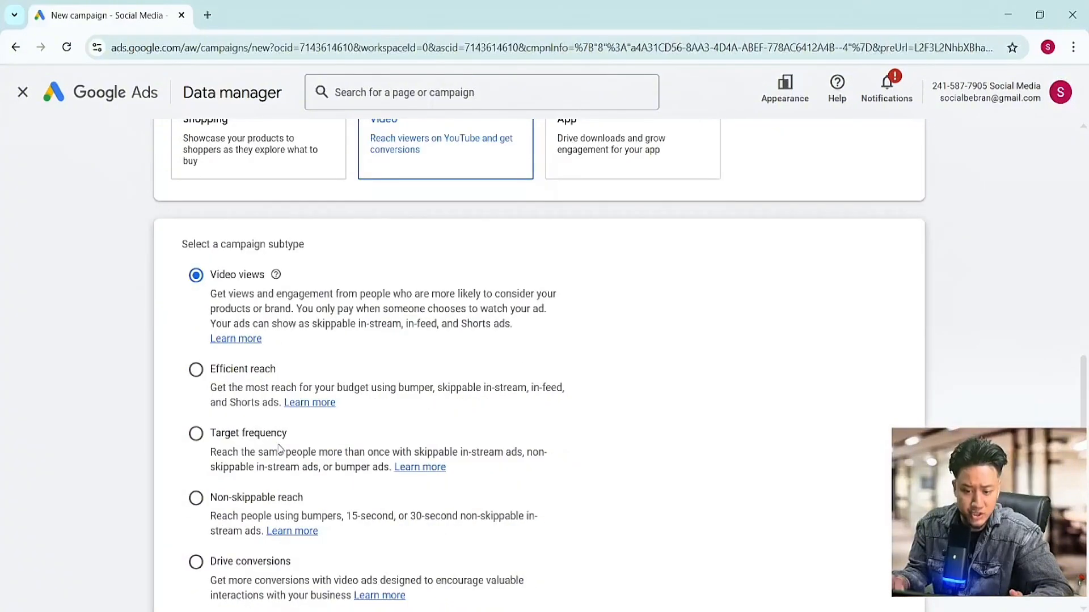
pyautogui.scroll(-2, 276, 446)
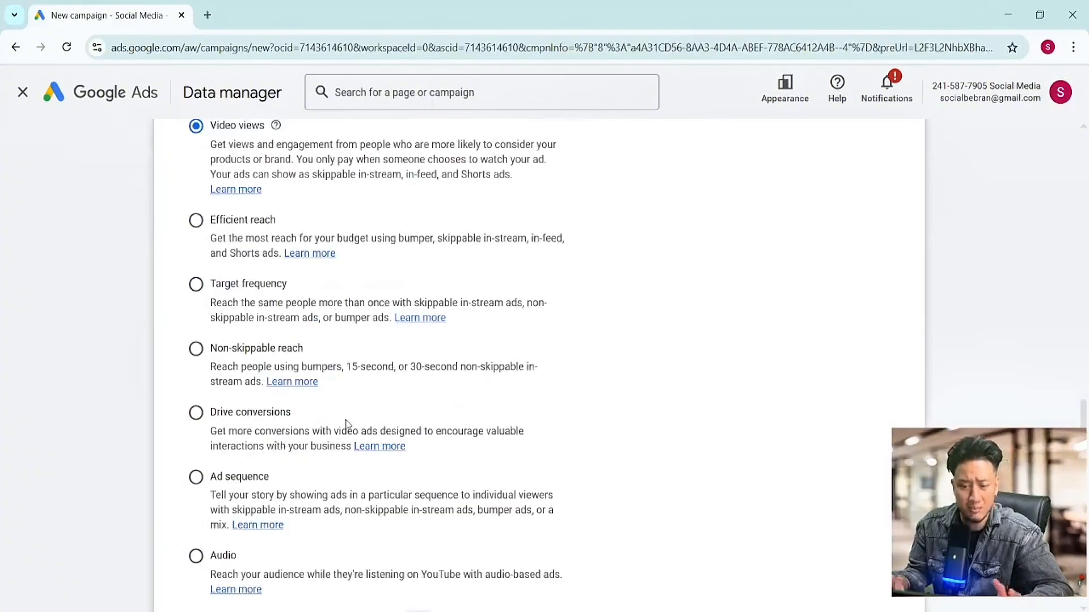
pyautogui.scroll(-3, 347, 424)
pyautogui.scroll(8, 369, 400)
pyautogui.scroll(-3, 488, 382)
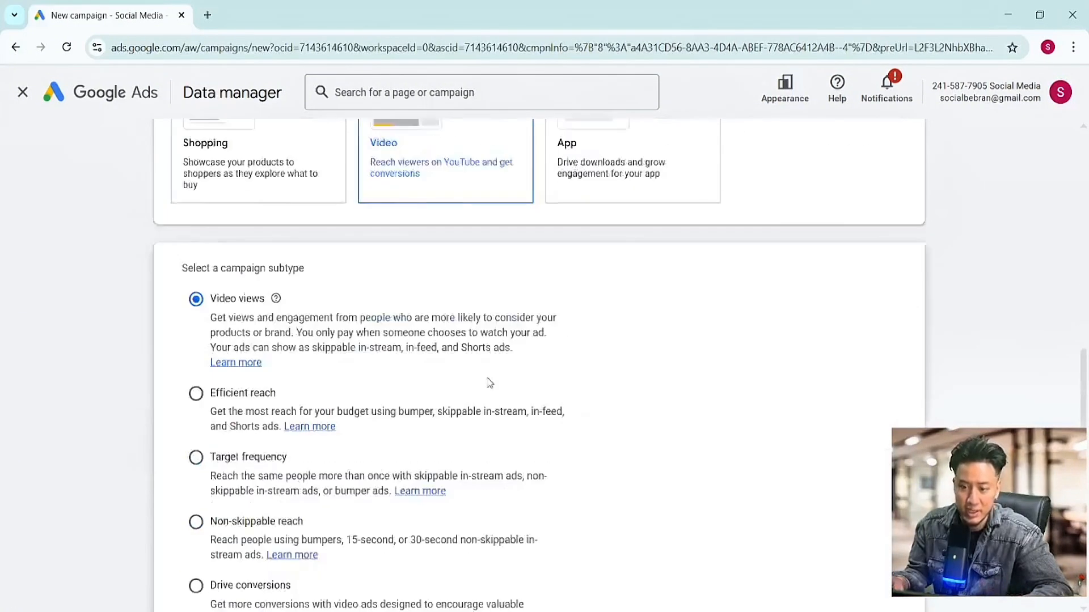
pyautogui.scroll(-4, 489, 383)
pyautogui.scroll(11, 587, 365)
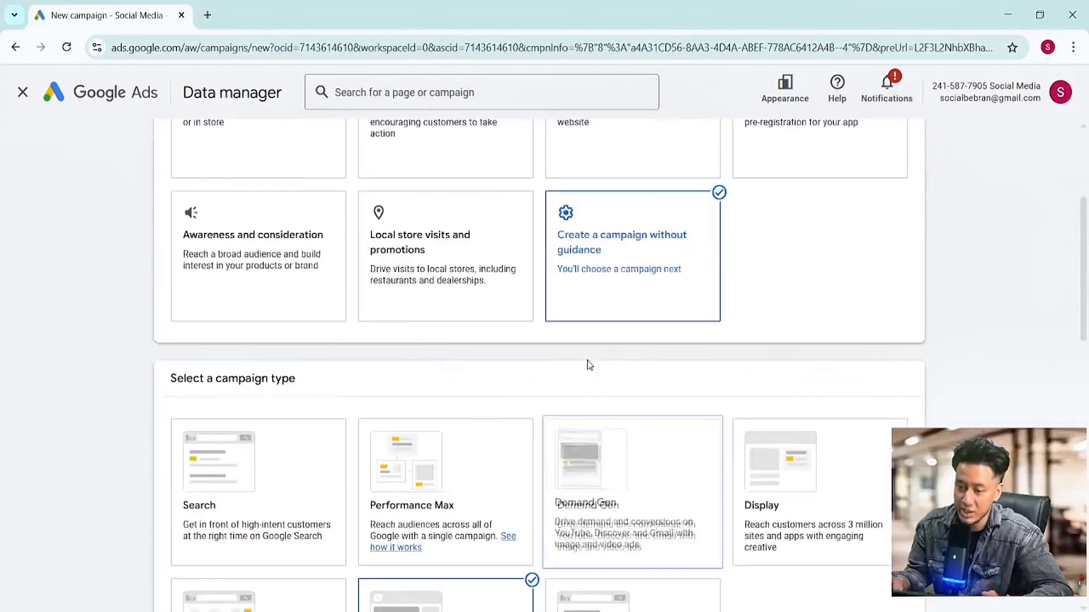
pyautogui.scroll(1, 587, 364)
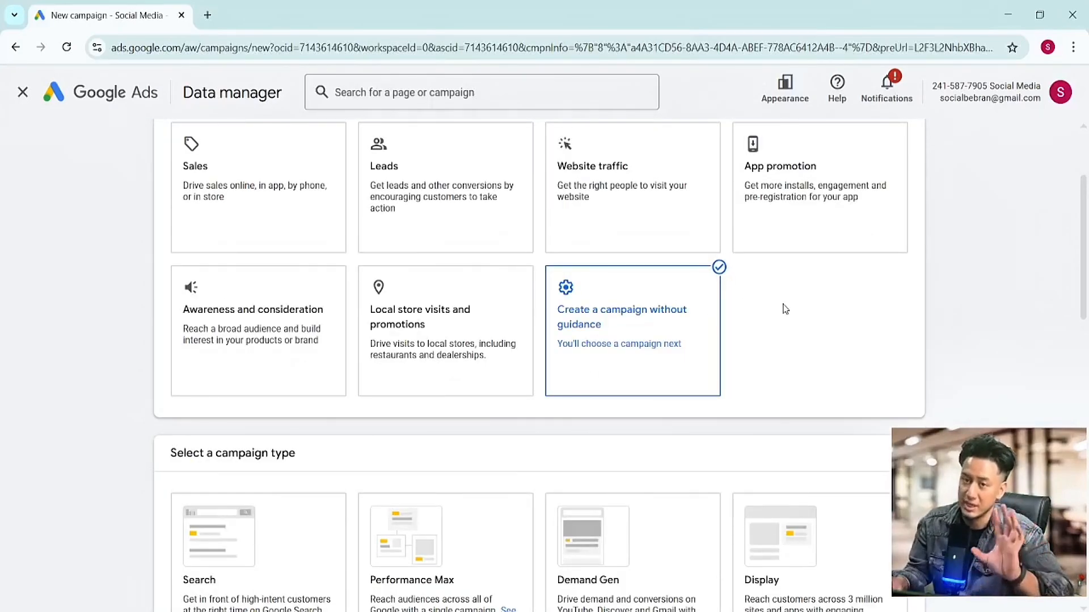
pyautogui.scroll(-1, 785, 309)
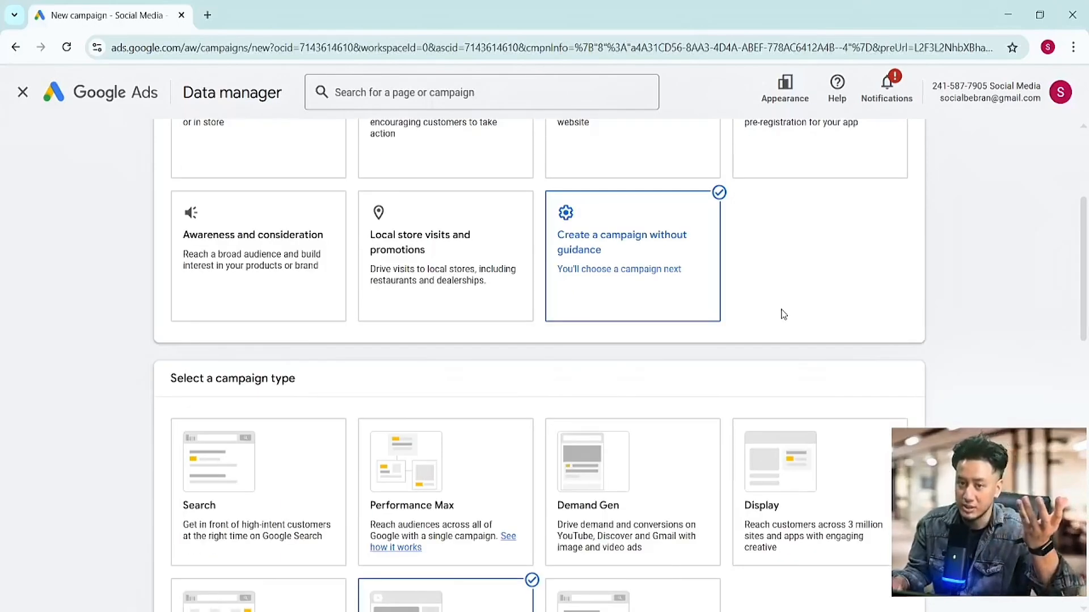
pyautogui.scroll(-4, 753, 348)
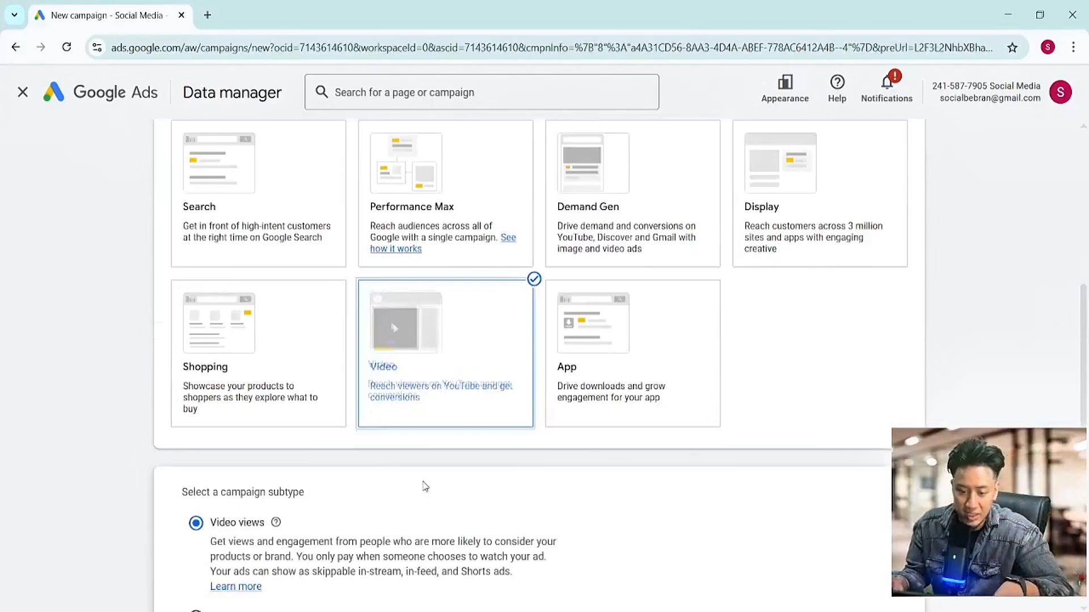
pyautogui.scroll(-1, 348, 477)
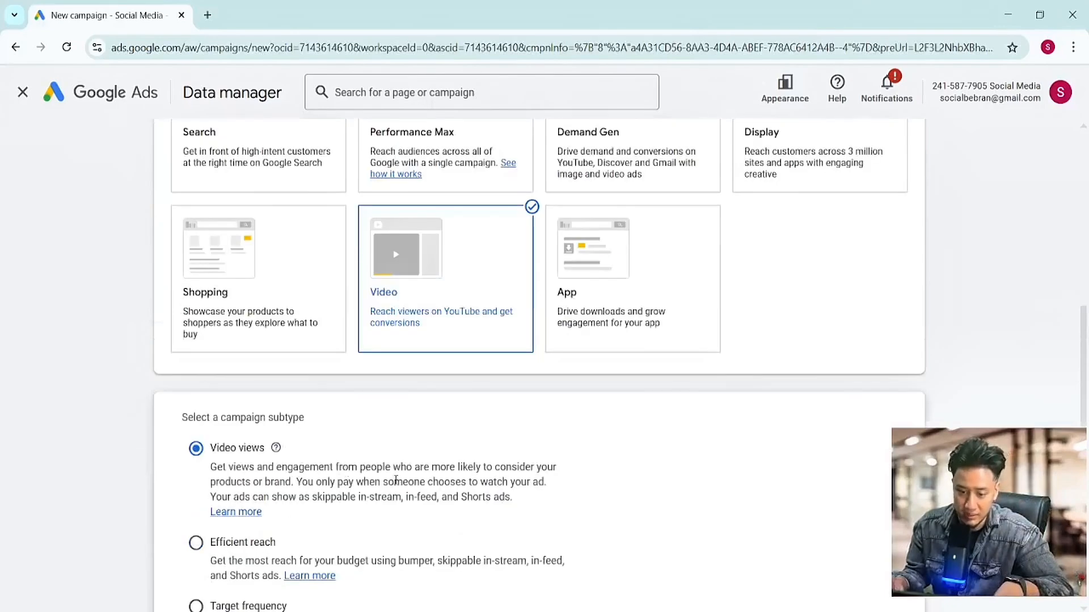
pyautogui.scroll(1, 395, 481)
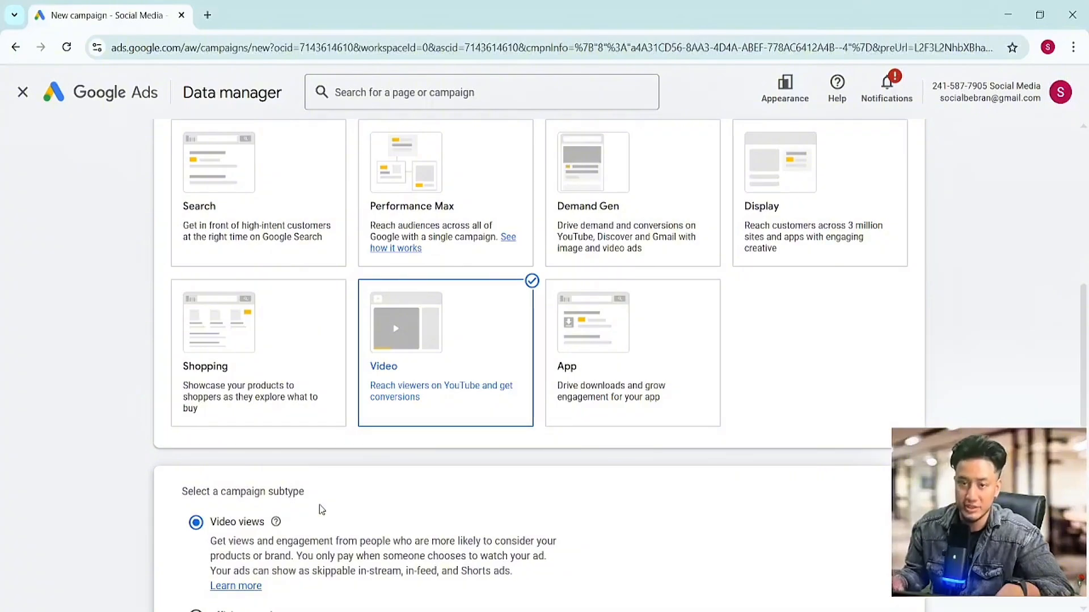
pyautogui.scroll(-3, 351, 504)
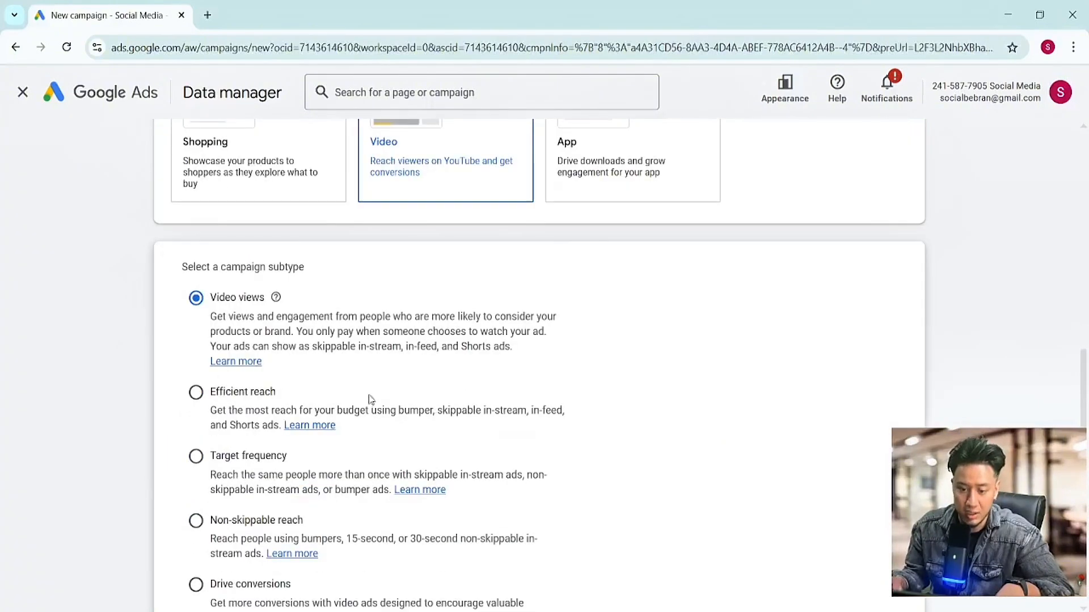
# Try the Efficient reach, Target frequency, Non-skippable reach and Drive conversions subtypes one after another.
pyautogui.click(196, 392)
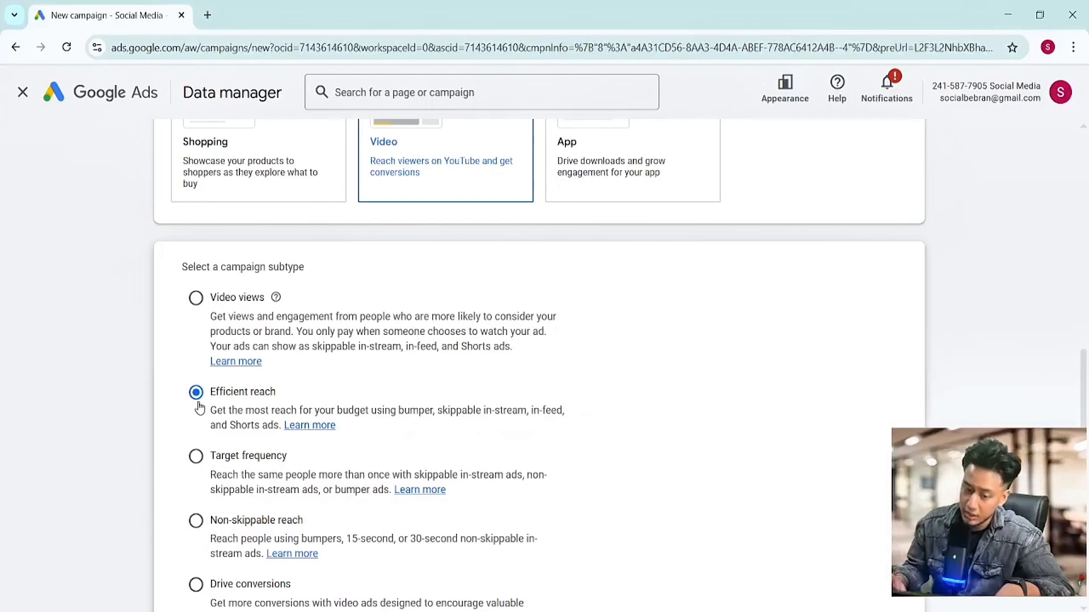
pyautogui.scroll(-1, 197, 425)
pyautogui.click(196, 447)
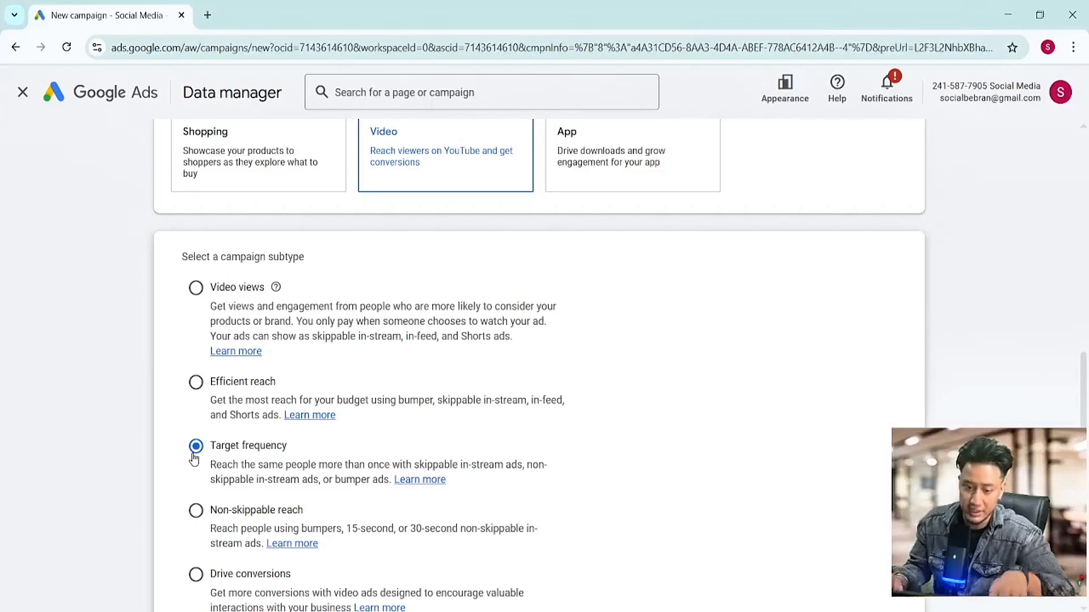
pyautogui.scroll(-3, 204, 452)
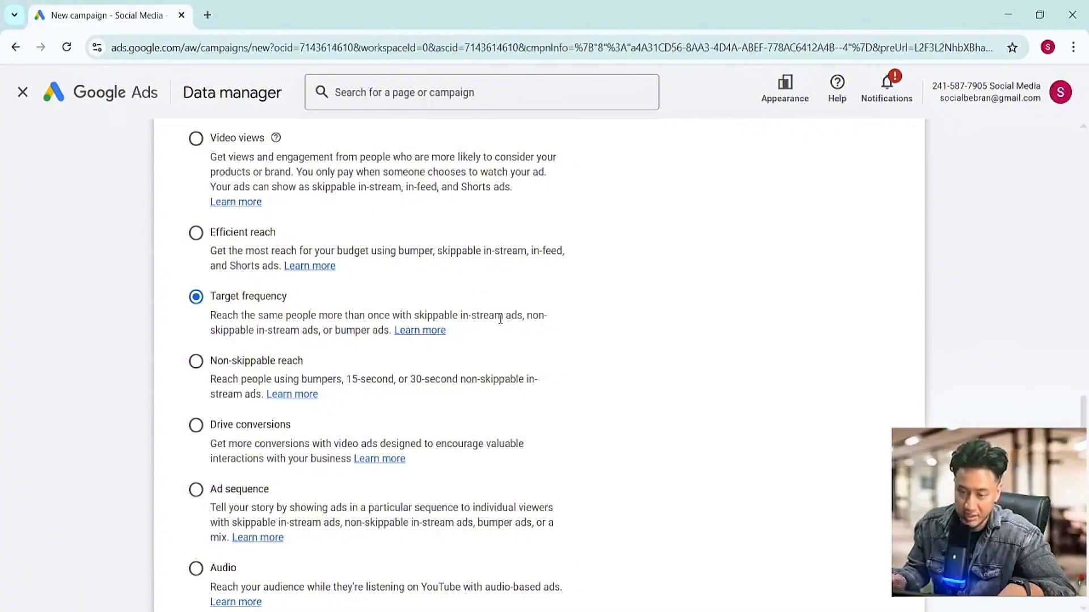
pyautogui.click(229, 363)
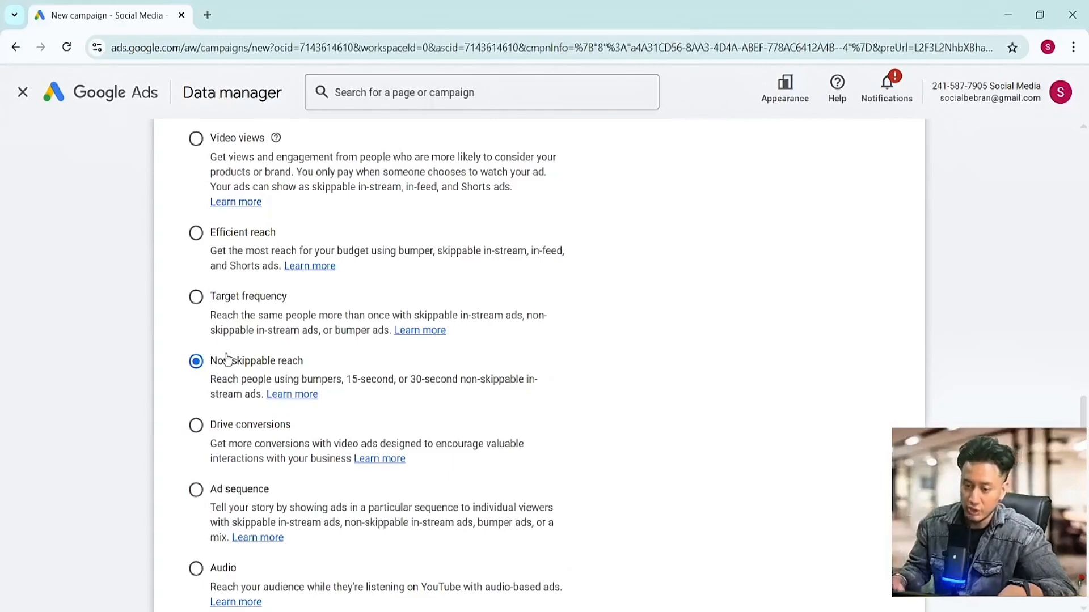
pyautogui.click(247, 431)
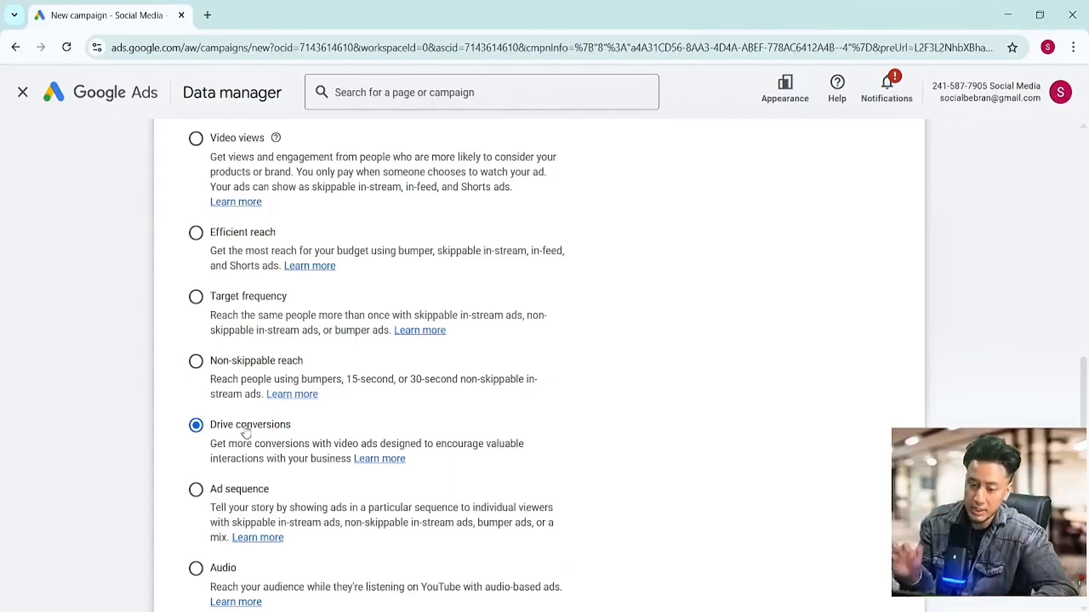
# Try the Ad sequence, Audio, and YouTube subscriptions and engagements subtypes one after another.
pyautogui.scroll(-3, 246, 433)
pyautogui.click(199, 351)
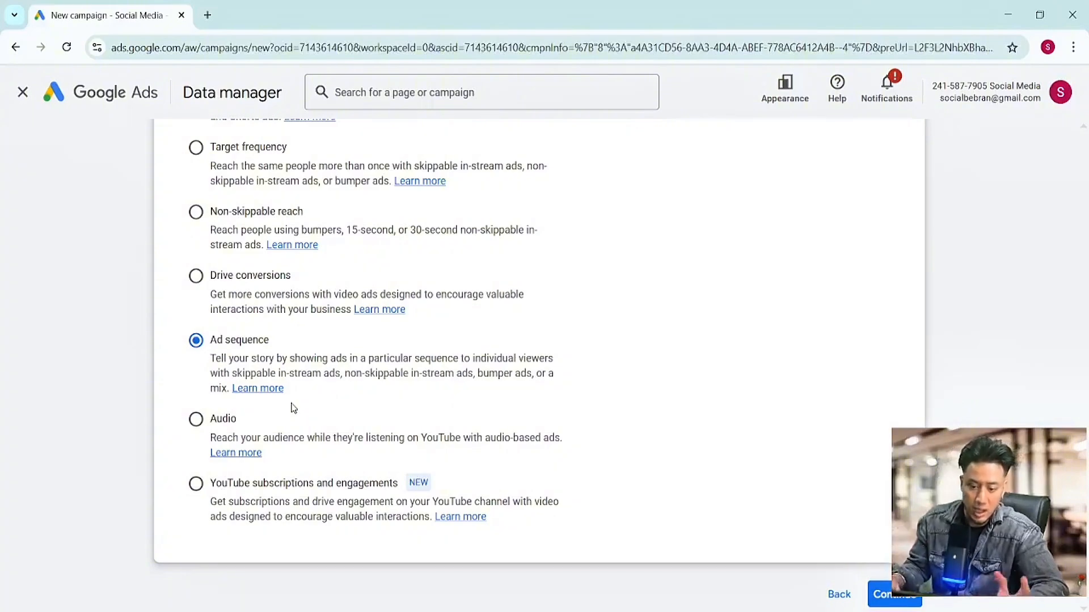
pyautogui.click(198, 423)
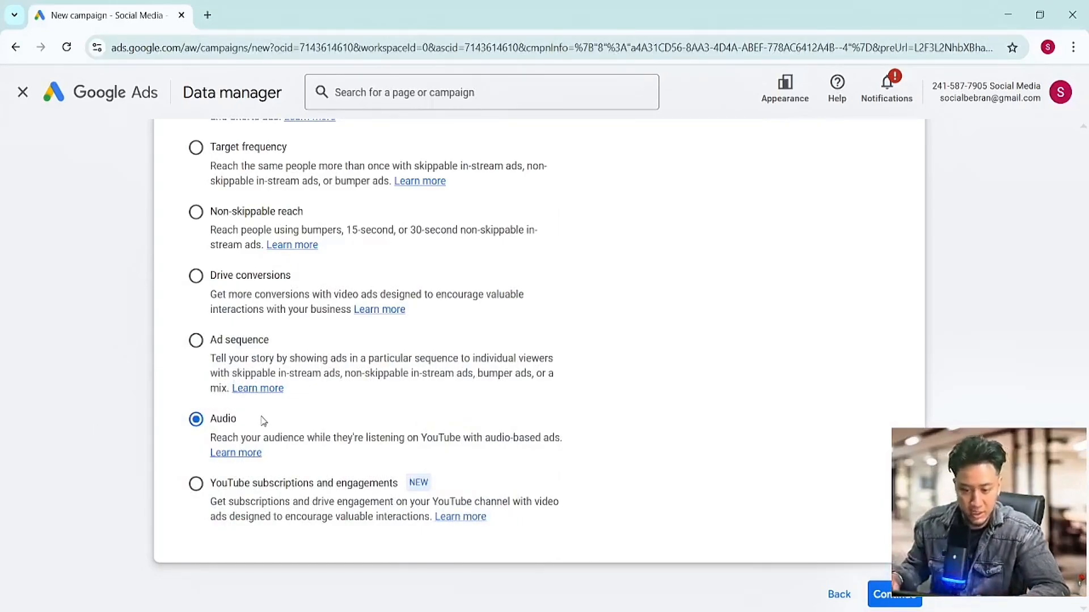
pyautogui.click(208, 485)
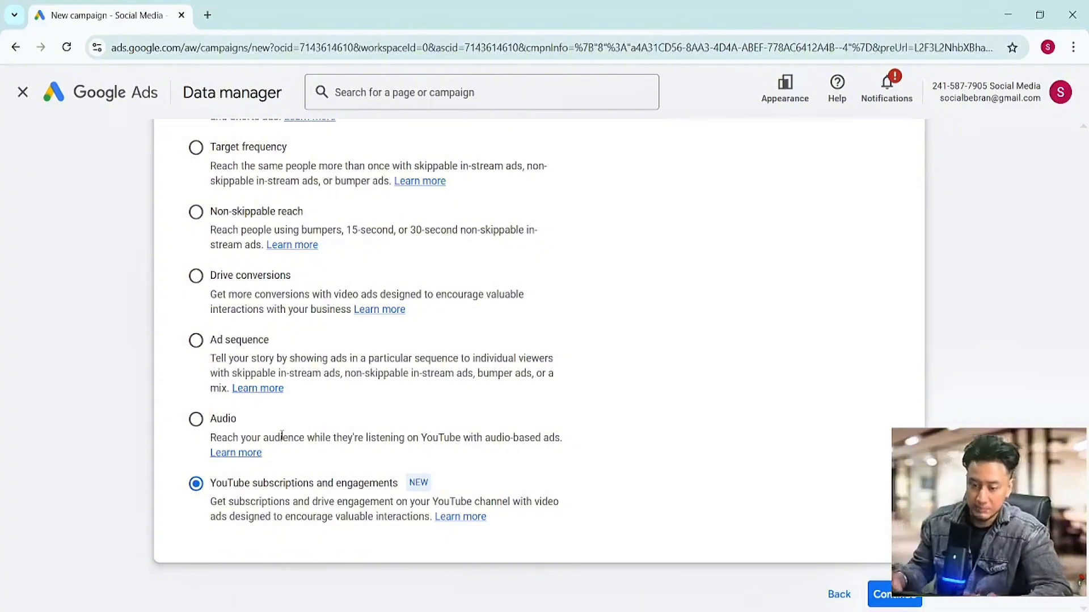
# Reread the full list of campaign subtypes, paying attention to the Ad sequence option.
pyautogui.scroll(5, 282, 435)
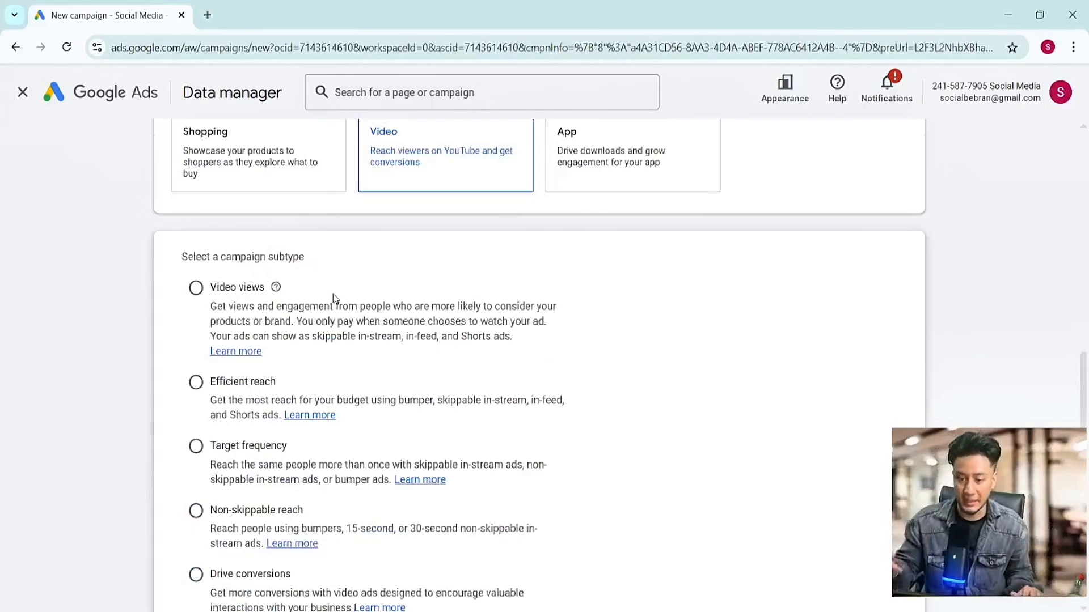
pyautogui.scroll(3, 435, 342)
pyautogui.scroll(-6, 435, 342)
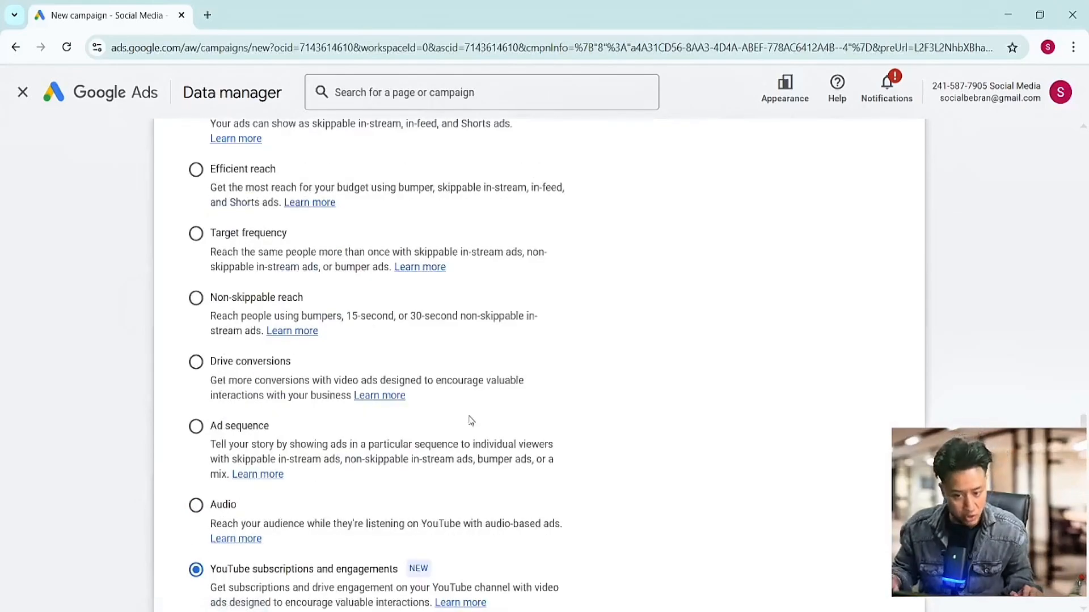
pyautogui.scroll(-3, 470, 421)
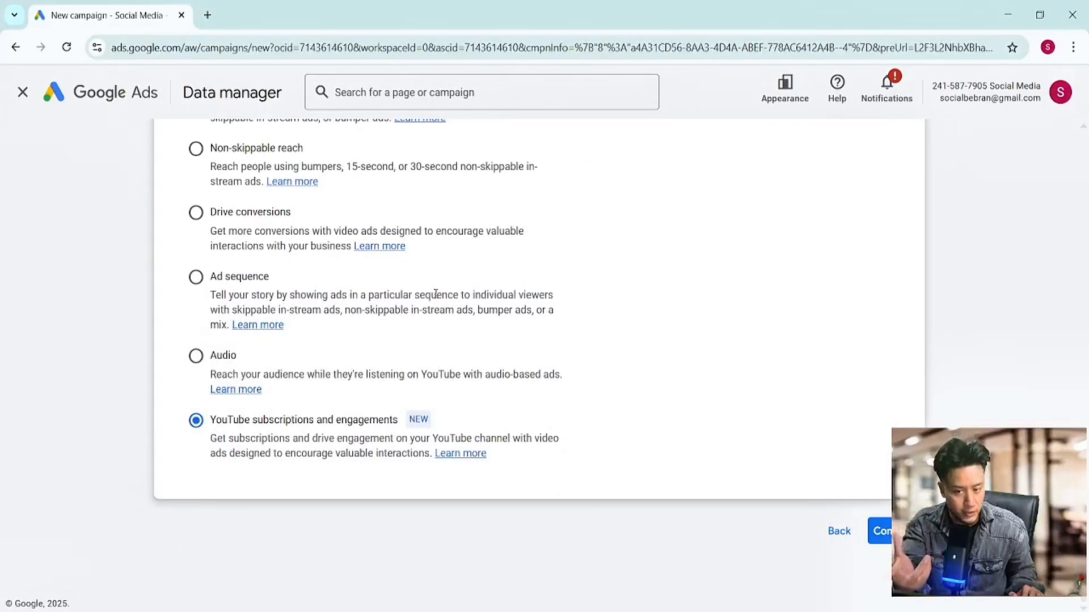
pyautogui.scroll(4, 434, 294)
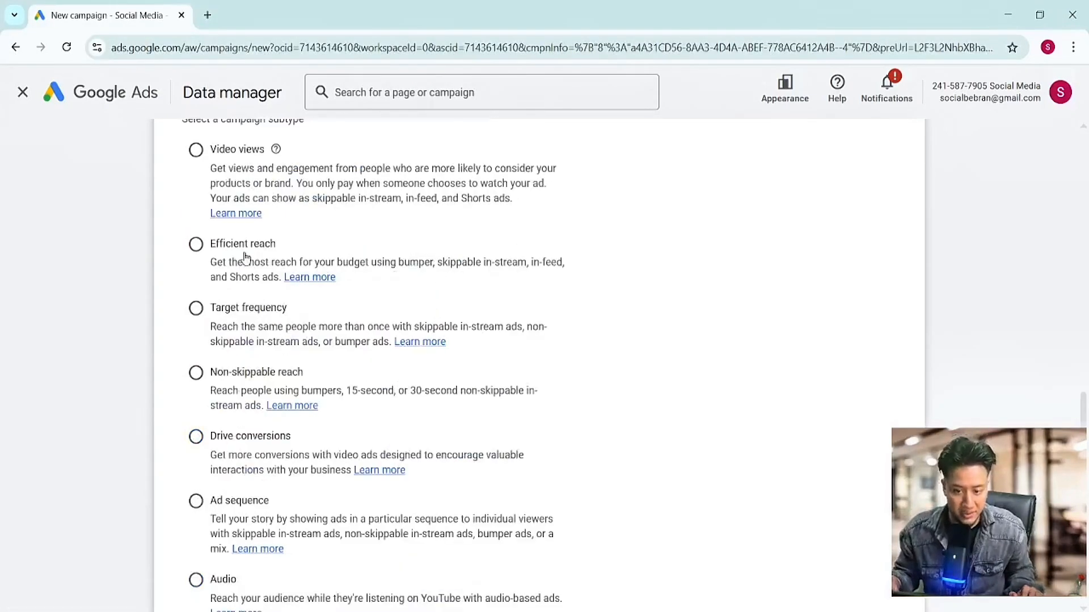
pyautogui.tripleClick(212, 503)
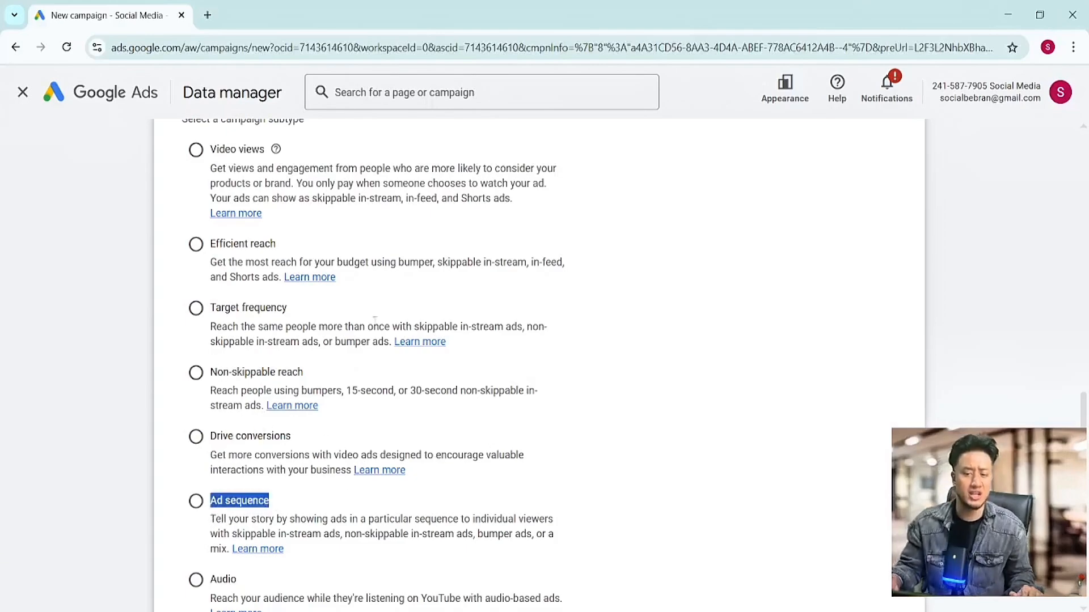
pyautogui.scroll(-1, 543, 420)
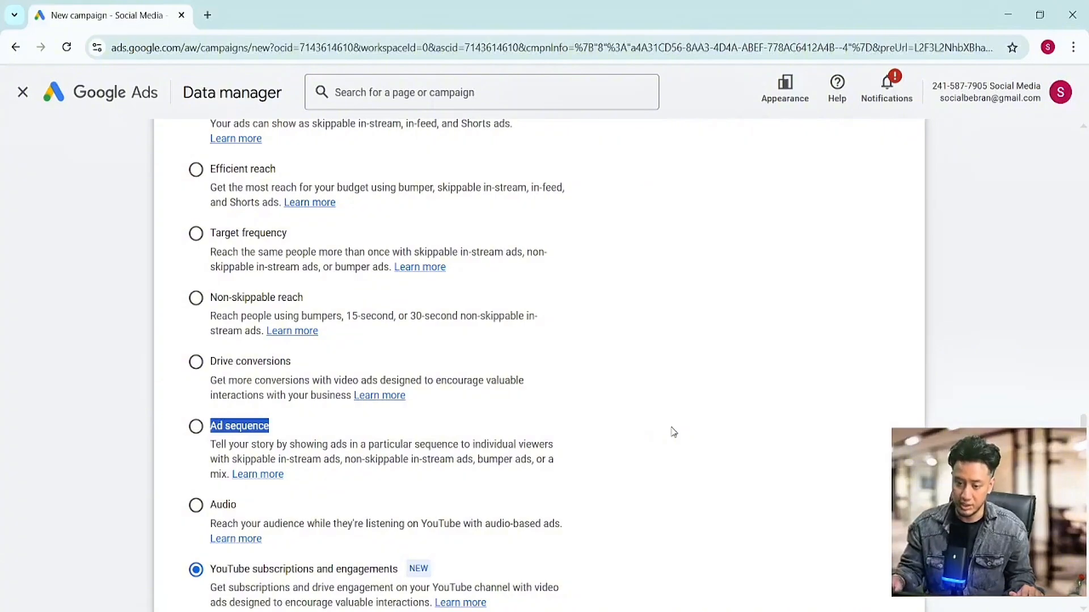
pyautogui.click(673, 432)
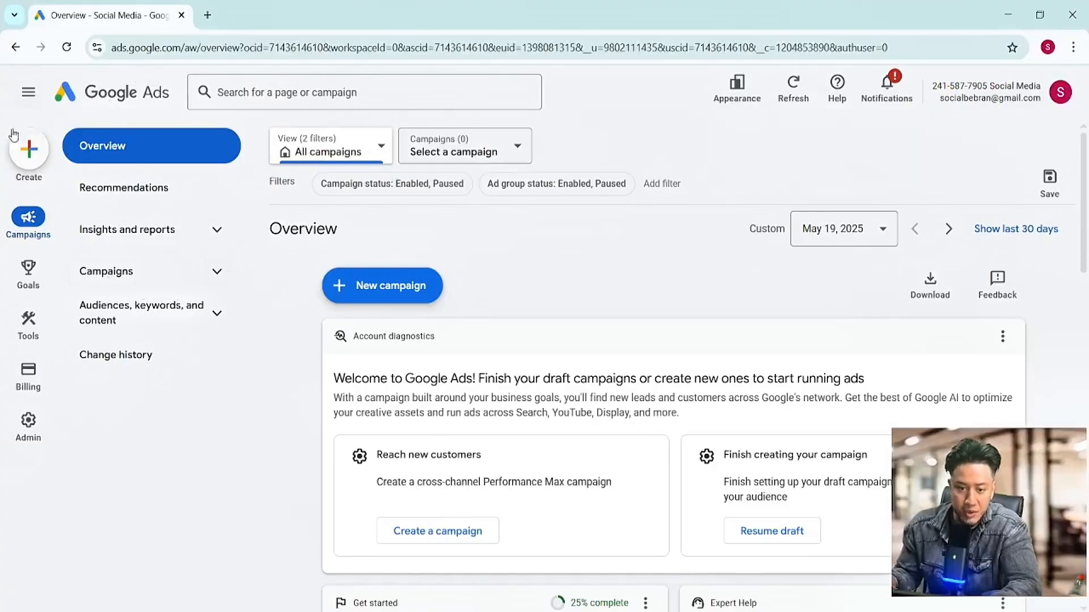
# Start another new campaign from the account overview and skip the business details.
pyautogui.click(29, 149)
pyautogui.click(121, 159)
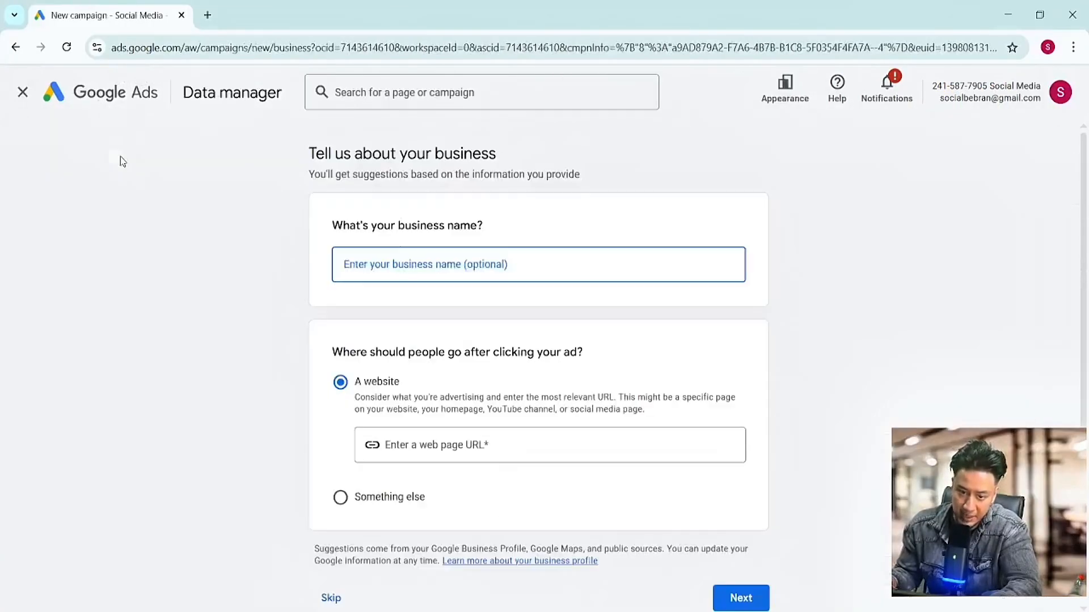
pyautogui.click(331, 598)
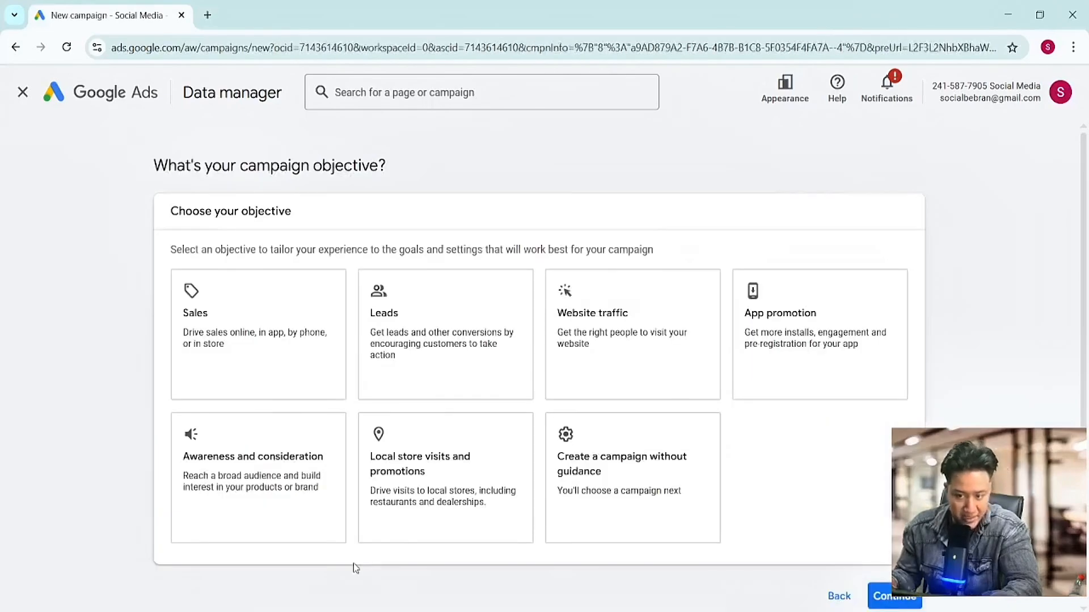
# Create a Video campaign without guidance, keeping the Video views subtype, and continue to its campaign settings.
pyautogui.click(675, 445)
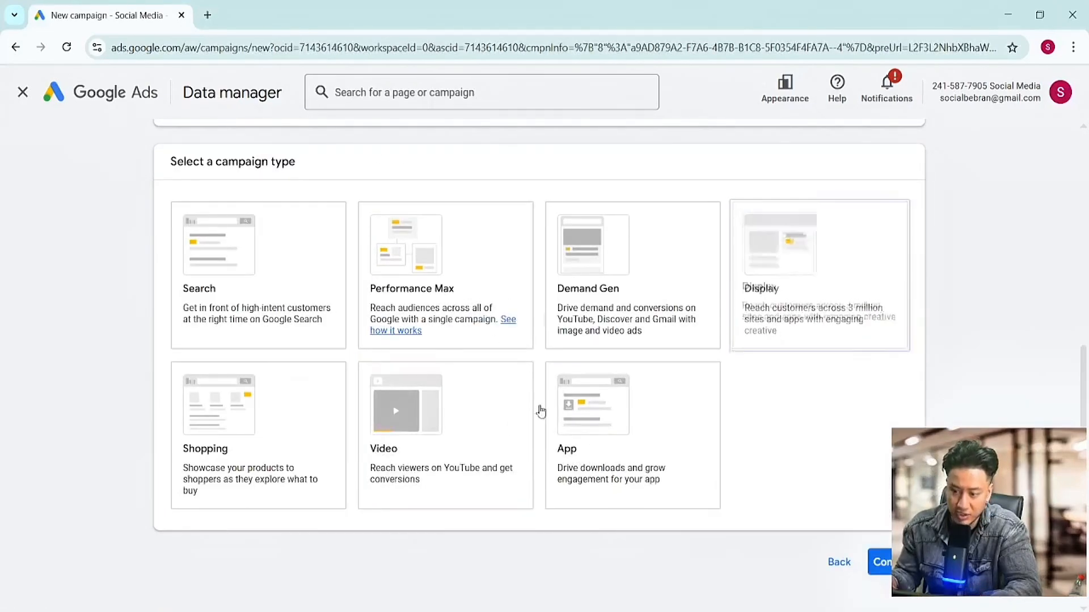
pyautogui.click(511, 424)
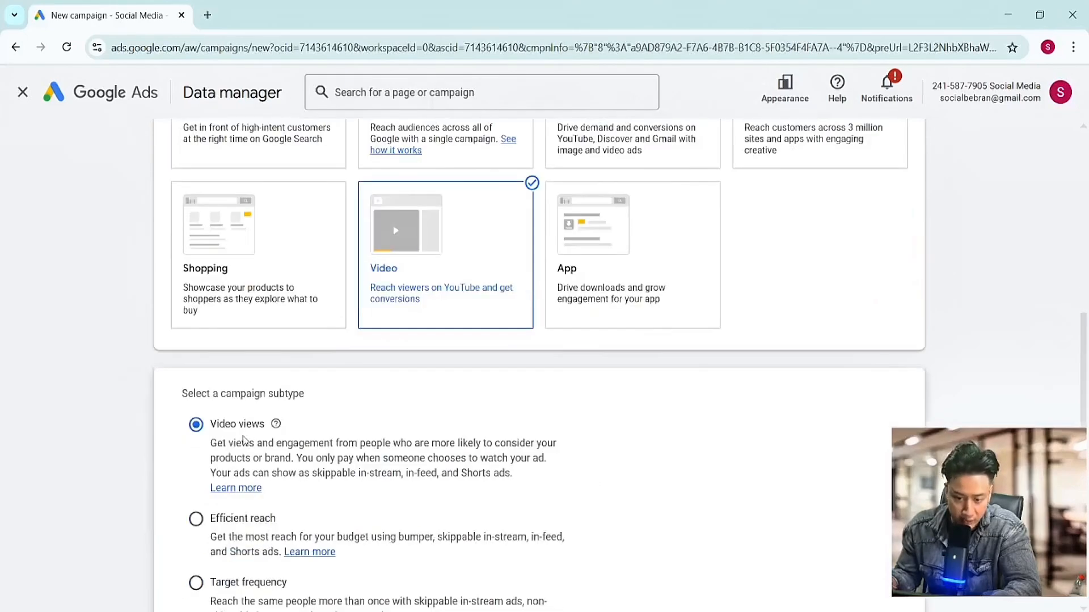
pyautogui.scroll(-8, 244, 441)
pyautogui.click(899, 531)
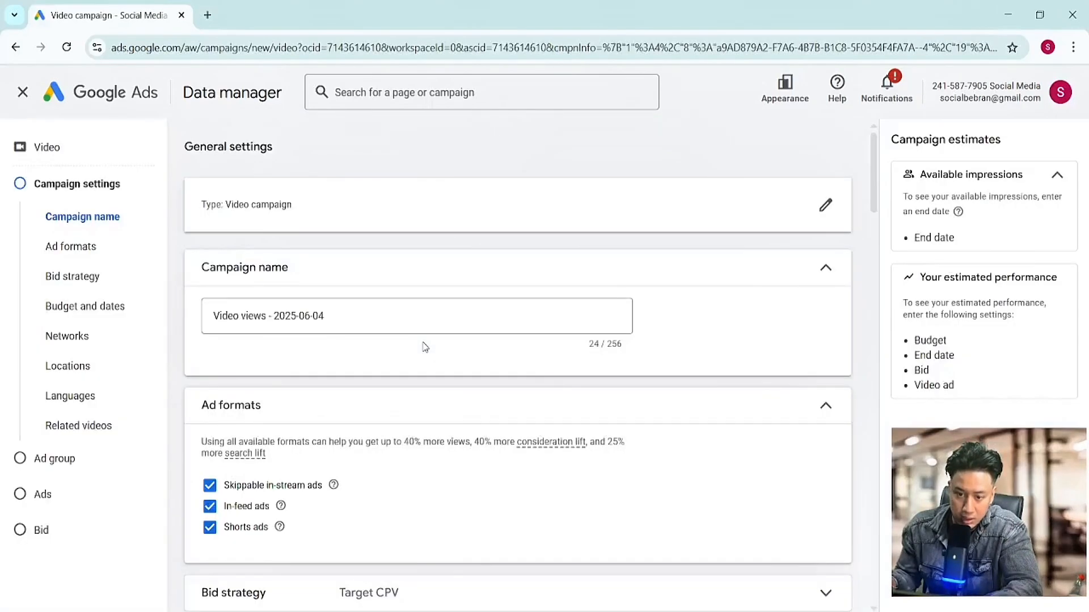
# Replace the default campaign name with Youtube.
pyautogui.click(354, 315)
pyautogui.hotkey('ctrl', 'a')
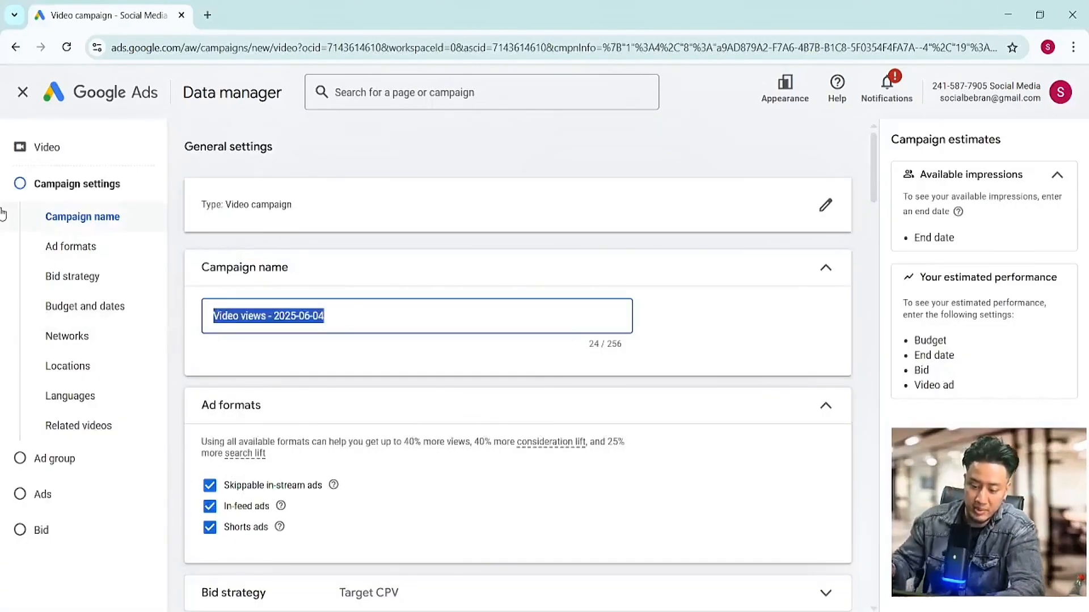
pyautogui.write('Yu')
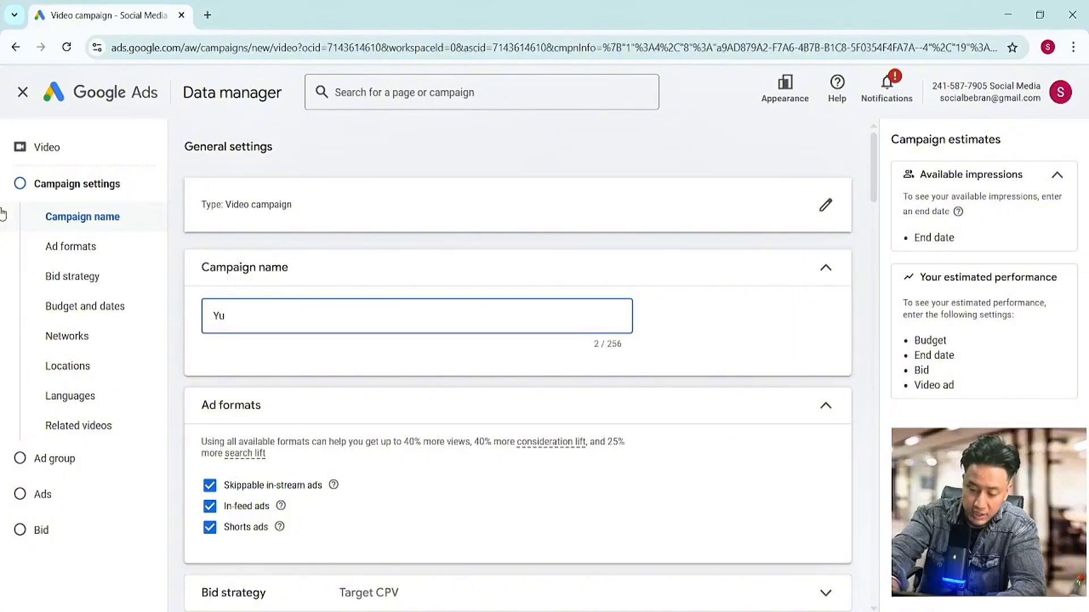
pyautogui.press('BackSpace')
pyautogui.write('outub')
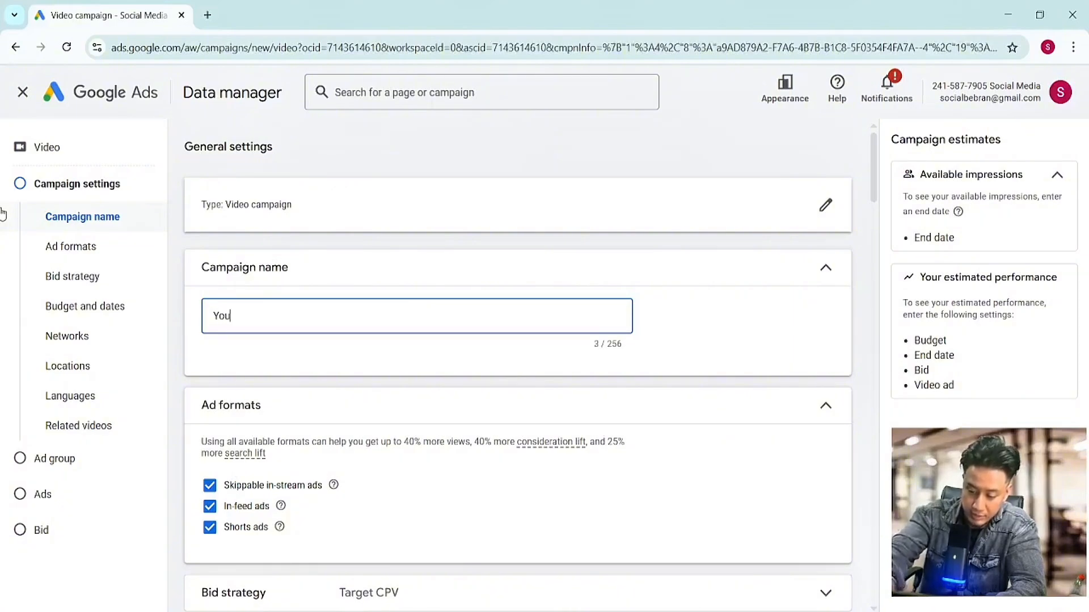
pyautogui.press('BackSpace')
pyautogui.press('BackSpace')
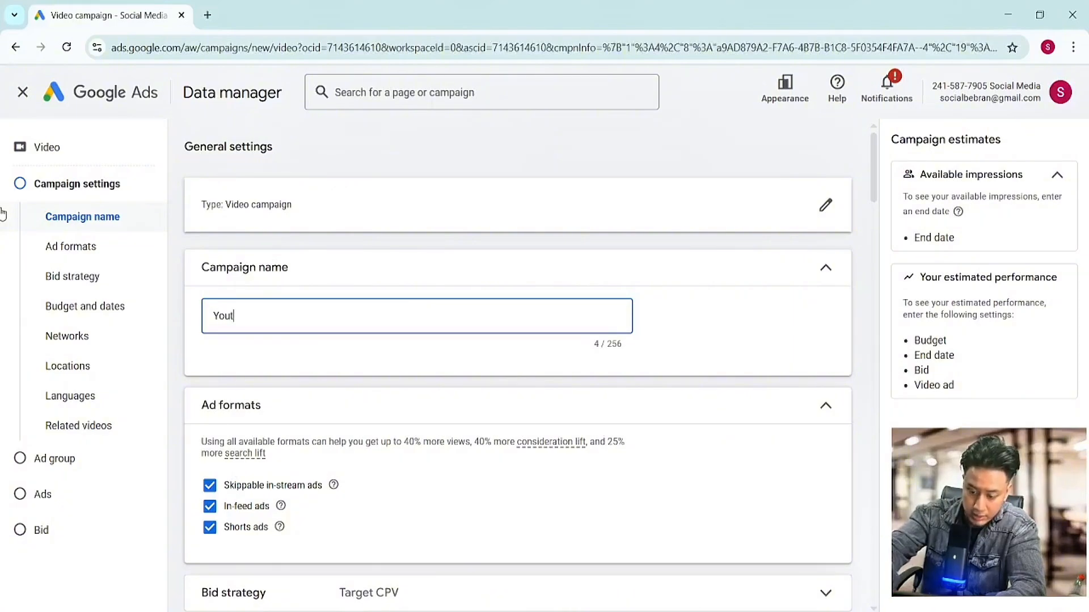
pyautogui.write('ube')
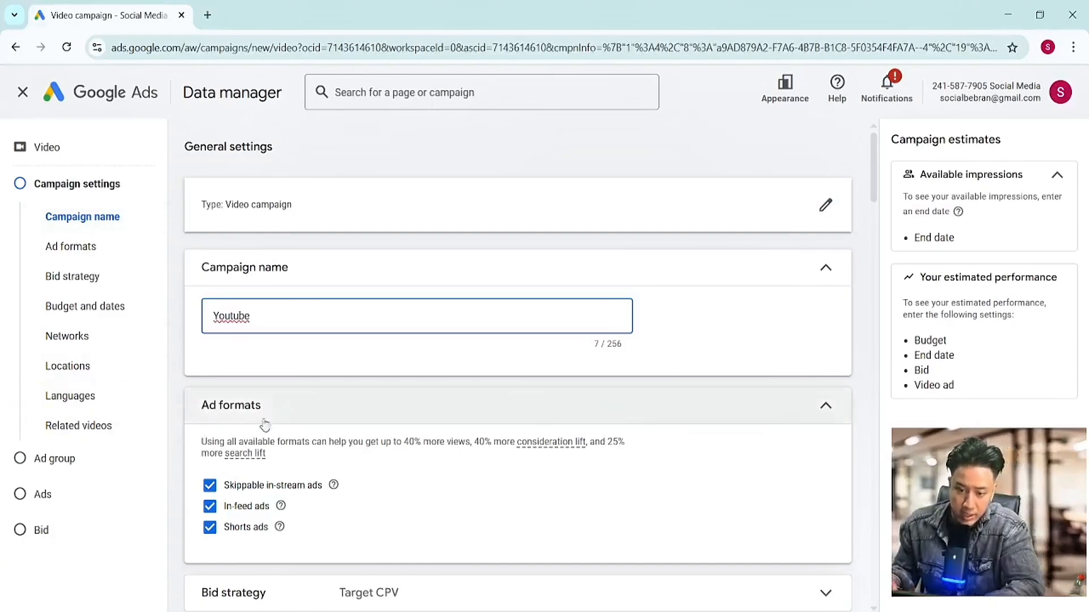
# Try switching the In-feed and Shorts ad formats off, and restore both so all three formats stay selected.
pyautogui.click(280, 416)
pyautogui.click(280, 416)
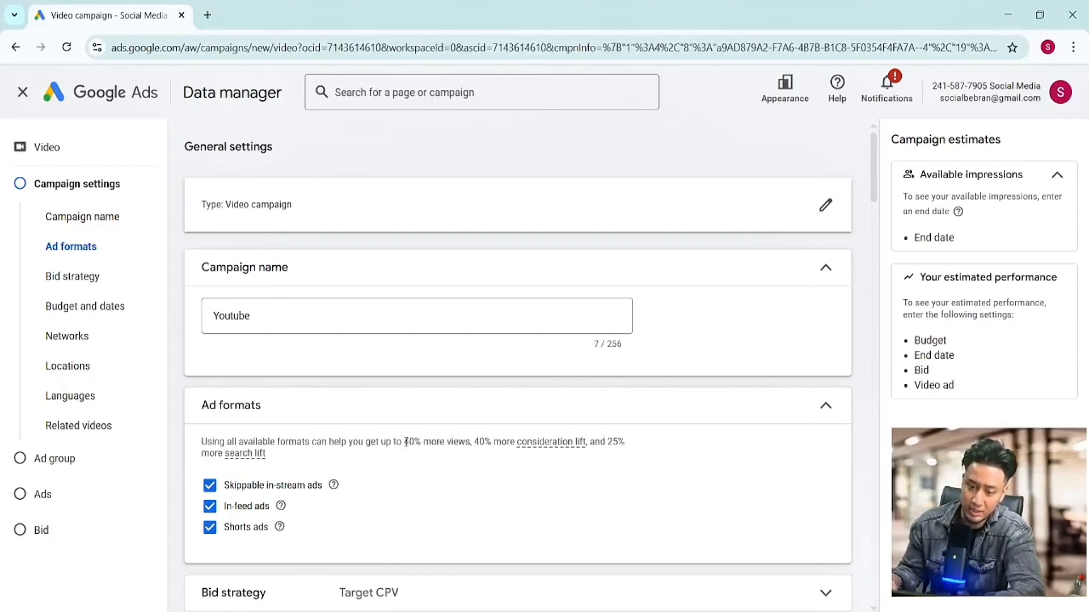
pyautogui.click(226, 513)
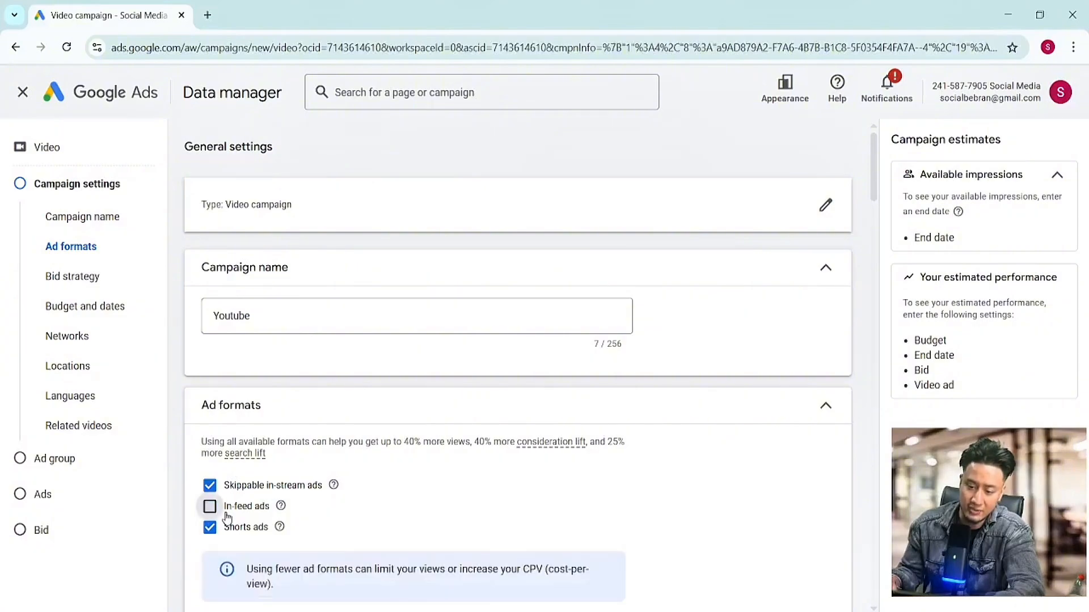
pyautogui.click(227, 513)
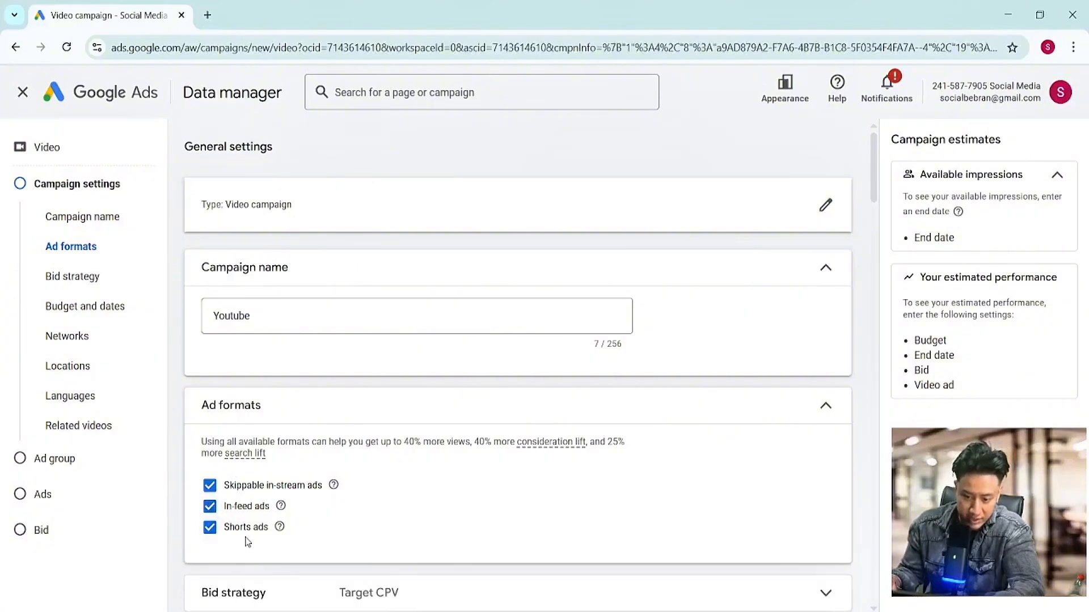
pyautogui.doubleClick(245, 532)
pyautogui.click(236, 506)
pyautogui.click(244, 508)
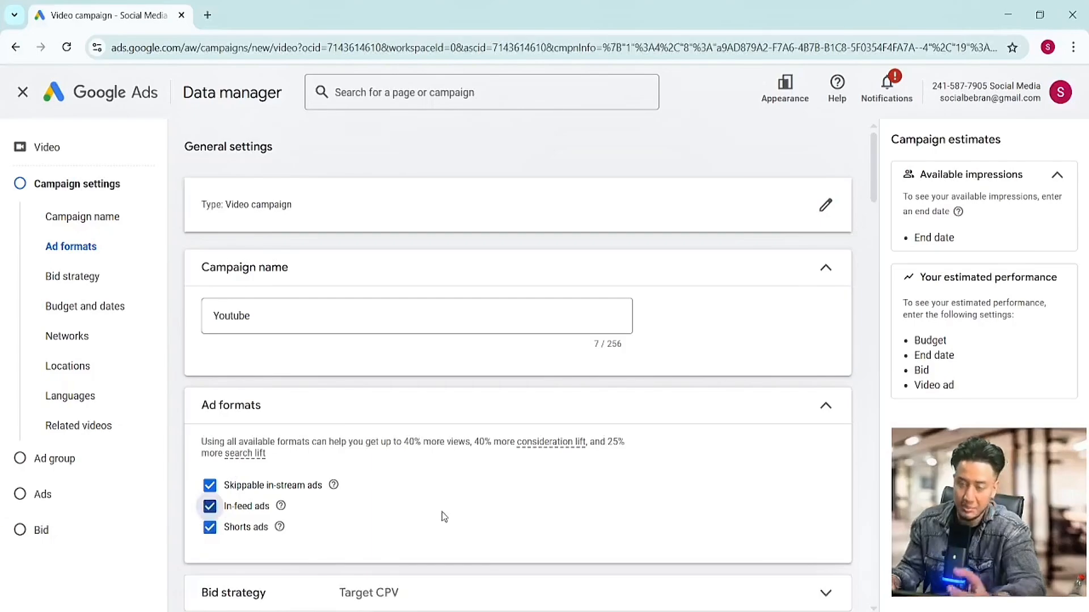
# Expand the bid strategy section and read the explanation of Target CPV bidding.
pyautogui.scroll(-3, 377, 479)
pyautogui.click(359, 433)
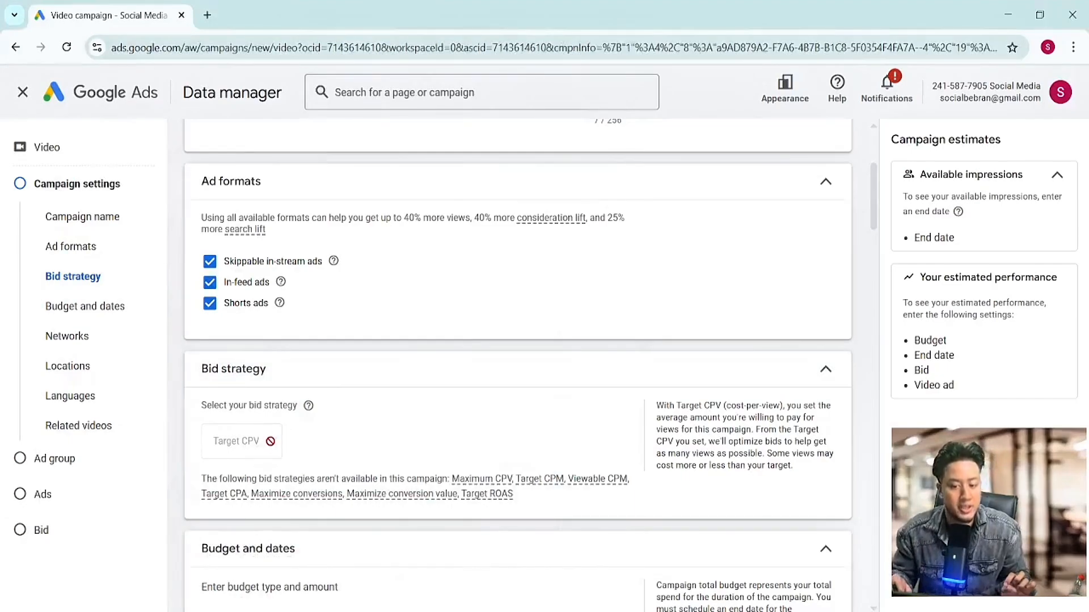
pyautogui.moveTo(311, 409)
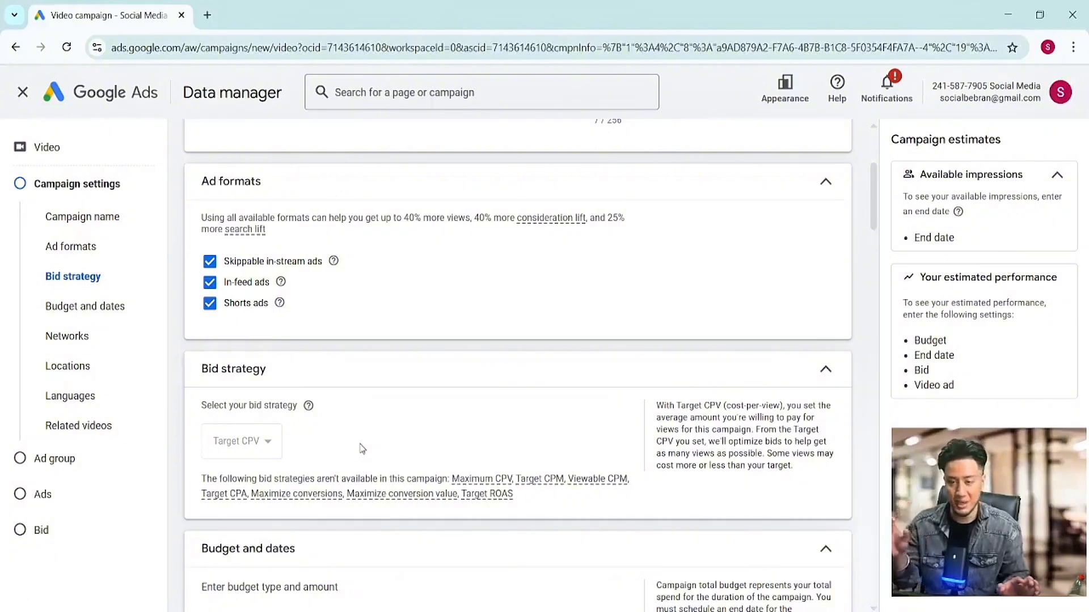
# Set the campaign total budget to ₹400.
pyautogui.scroll(-3, 382, 493)
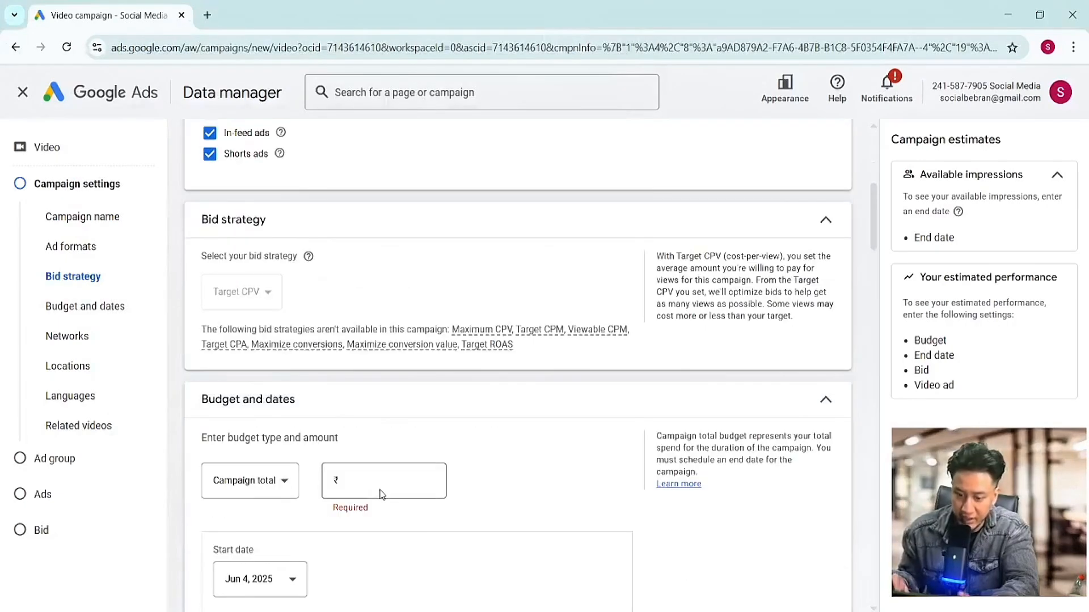
pyautogui.scroll(-1, 380, 494)
pyautogui.click(369, 405)
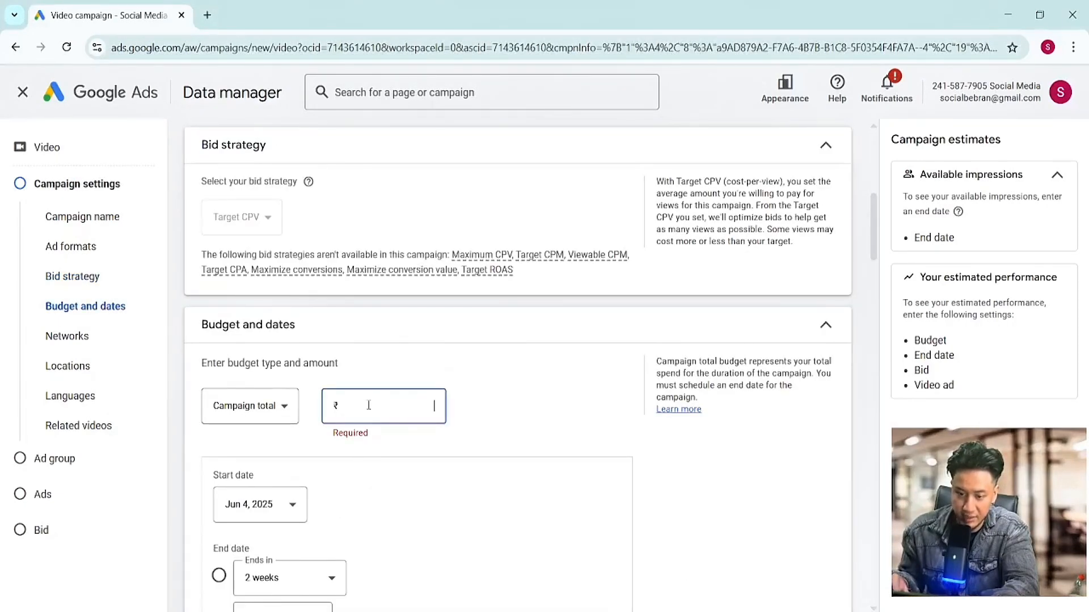
pyautogui.write('400')
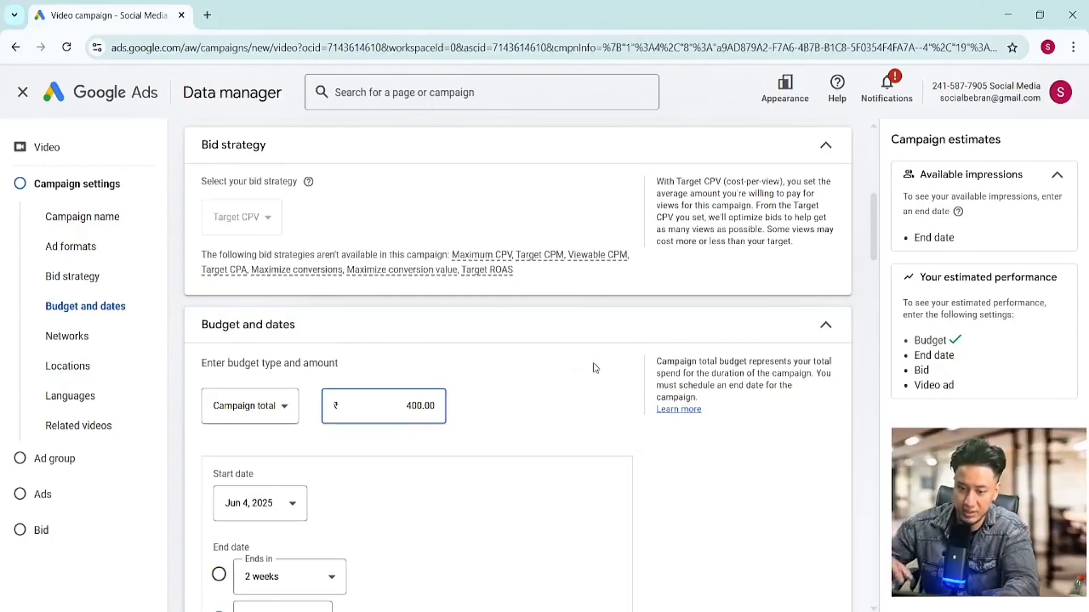
# Look over the start and end date options, and read the YouTube, Google TV and Google partners descriptions in the network settings.
pyautogui.scroll(-2, 593, 363)
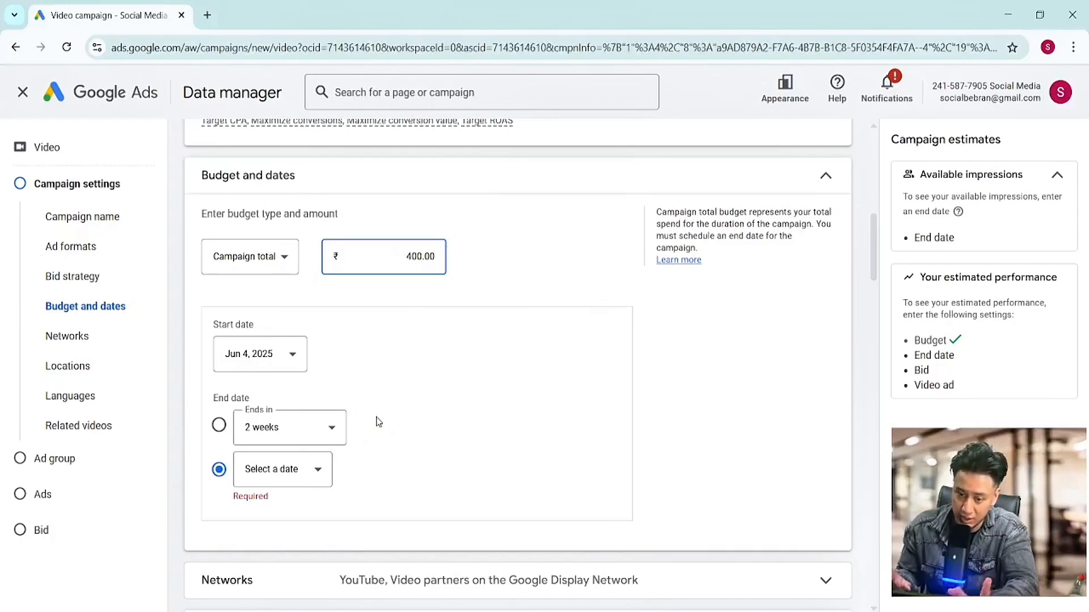
pyautogui.scroll(-1, 381, 436)
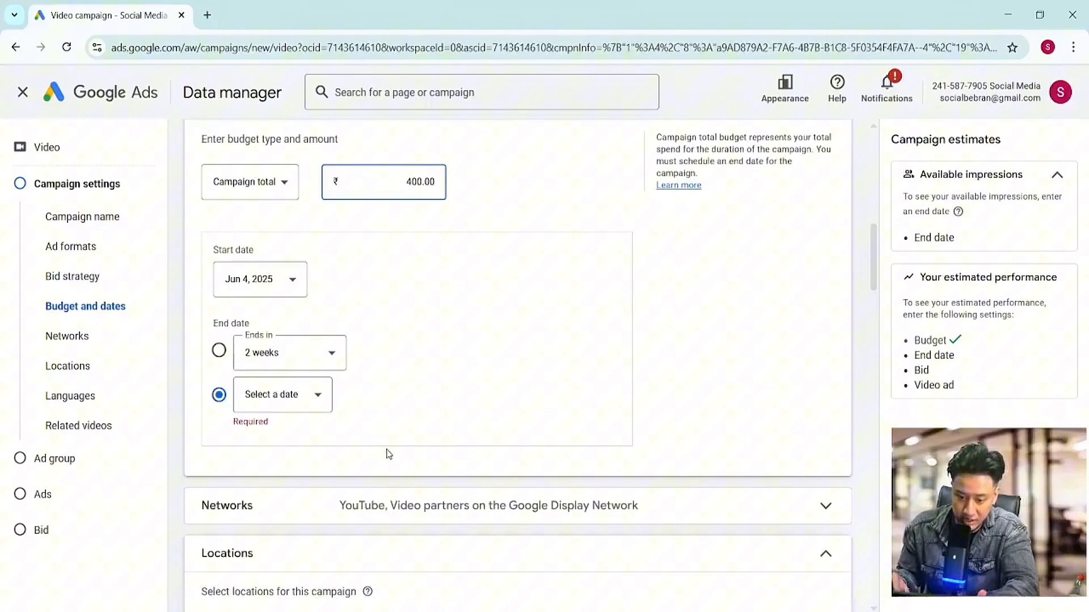
pyautogui.click(406, 503)
pyautogui.scroll(-4, 265, 308)
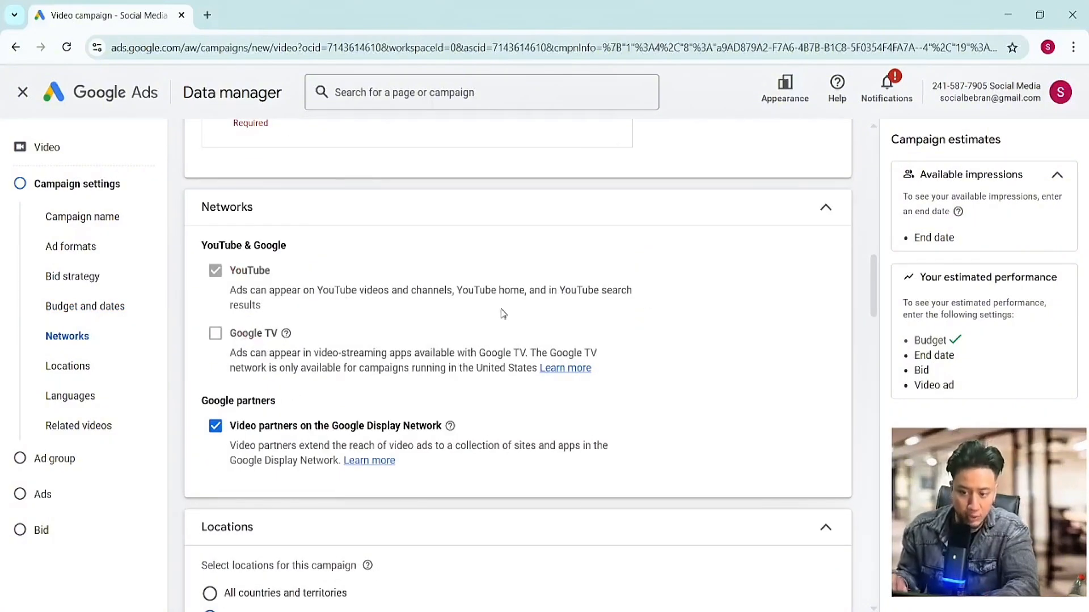
pyautogui.moveTo(474, 290); pyautogui.dragTo(631, 290)
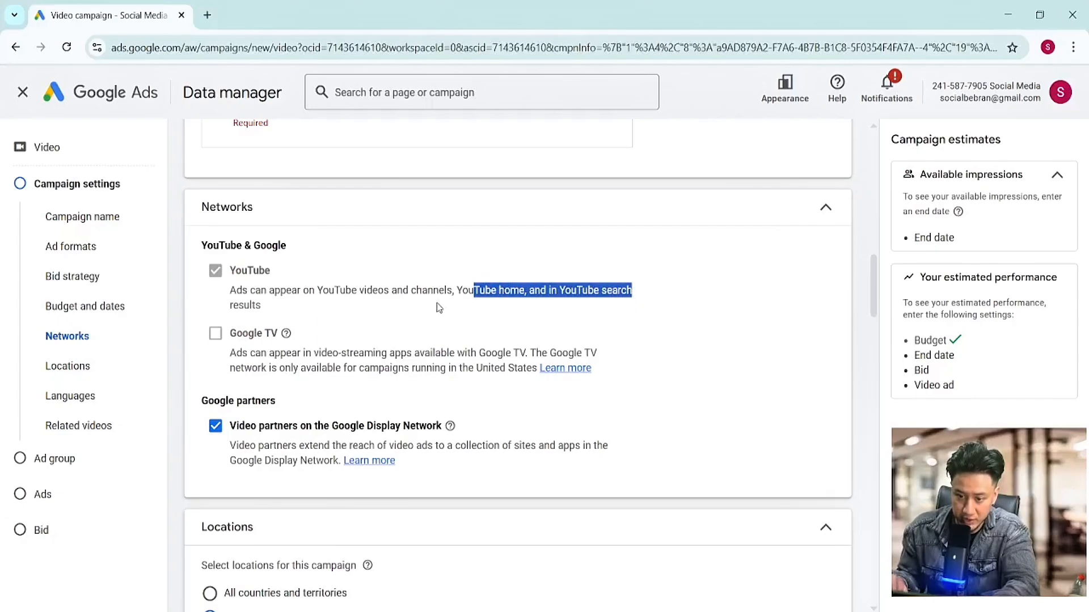
pyautogui.click(327, 366)
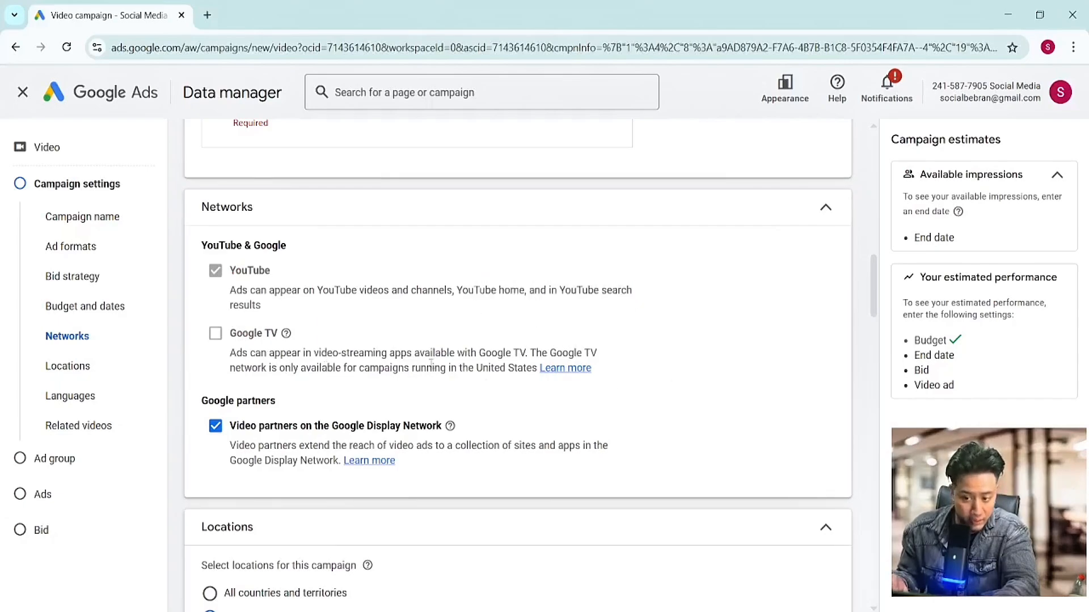
pyautogui.moveTo(482, 367); pyautogui.dragTo(514, 367)
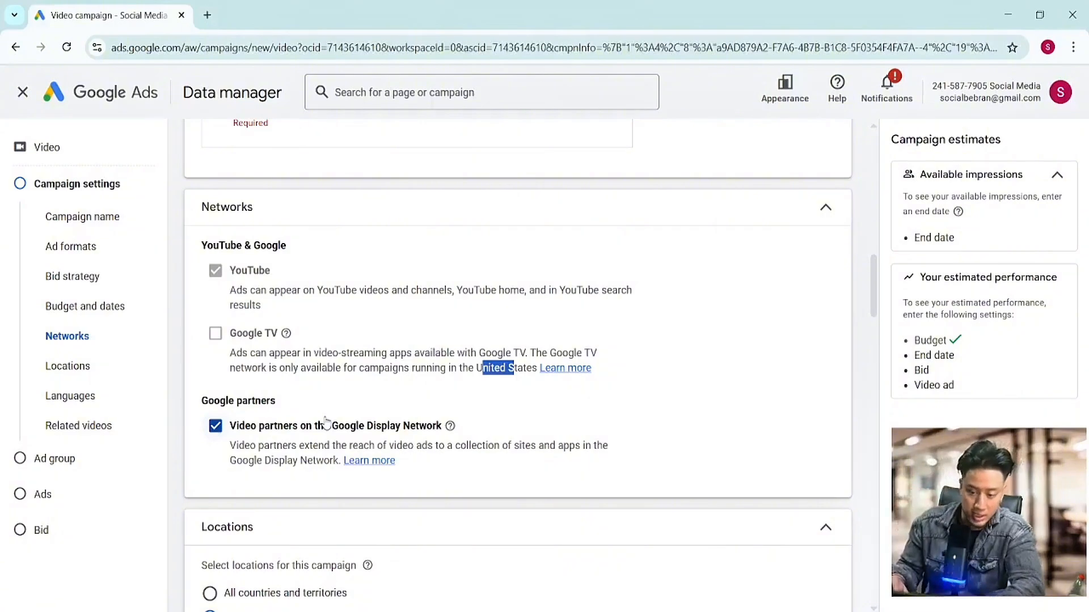
# Review the location and language settings, and open the related videos picker to read how many videos it accepts.
pyautogui.scroll(-3, 325, 423)
pyautogui.scroll(-1, 605, 386)
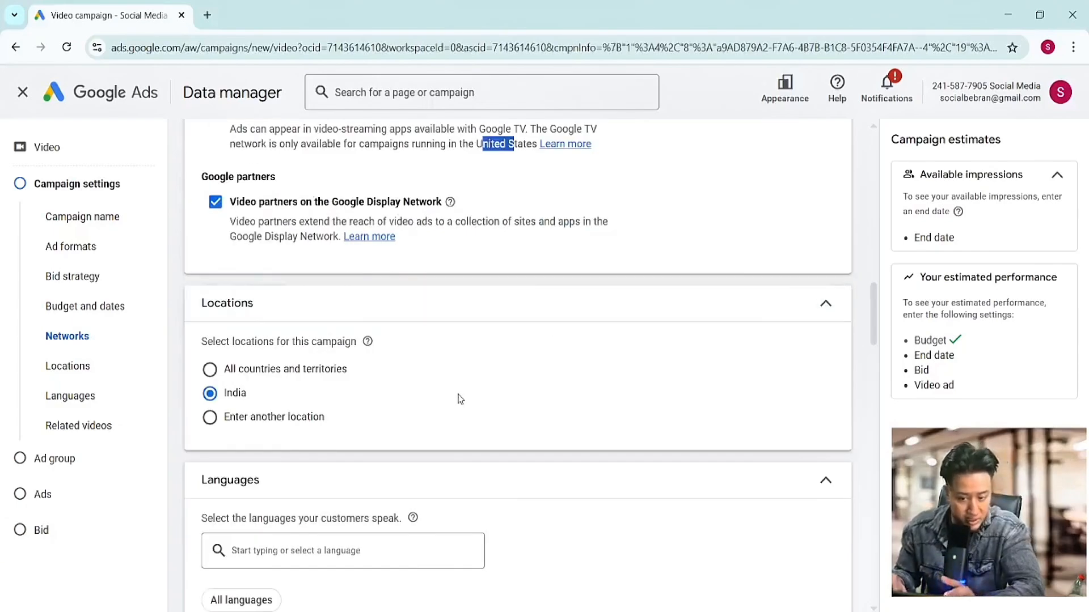
pyautogui.scroll(-1, 465, 392)
pyautogui.scroll(-1, 481, 382)
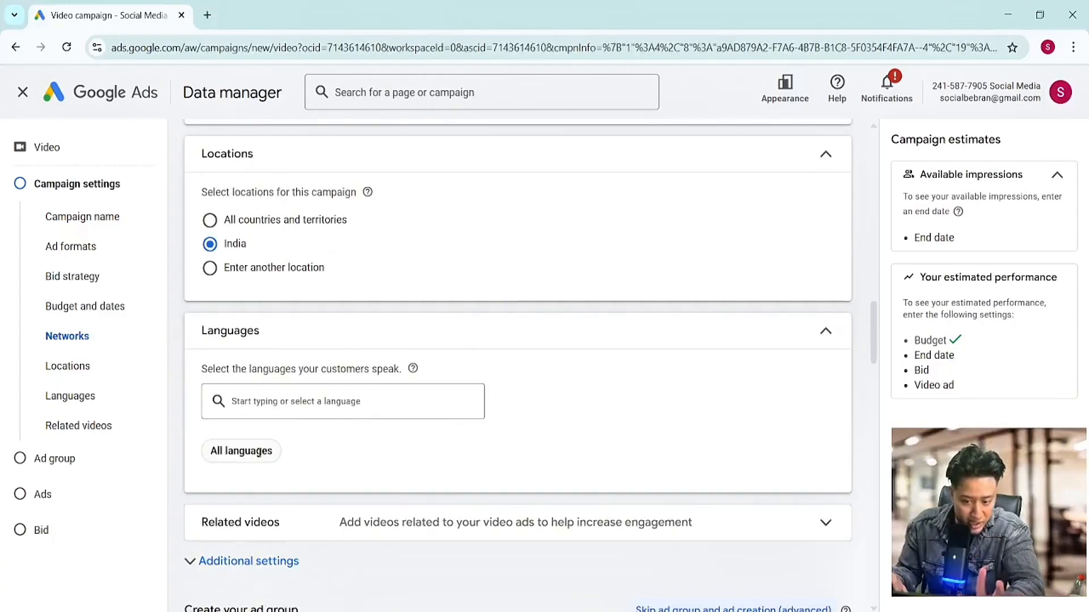
pyautogui.click(454, 515)
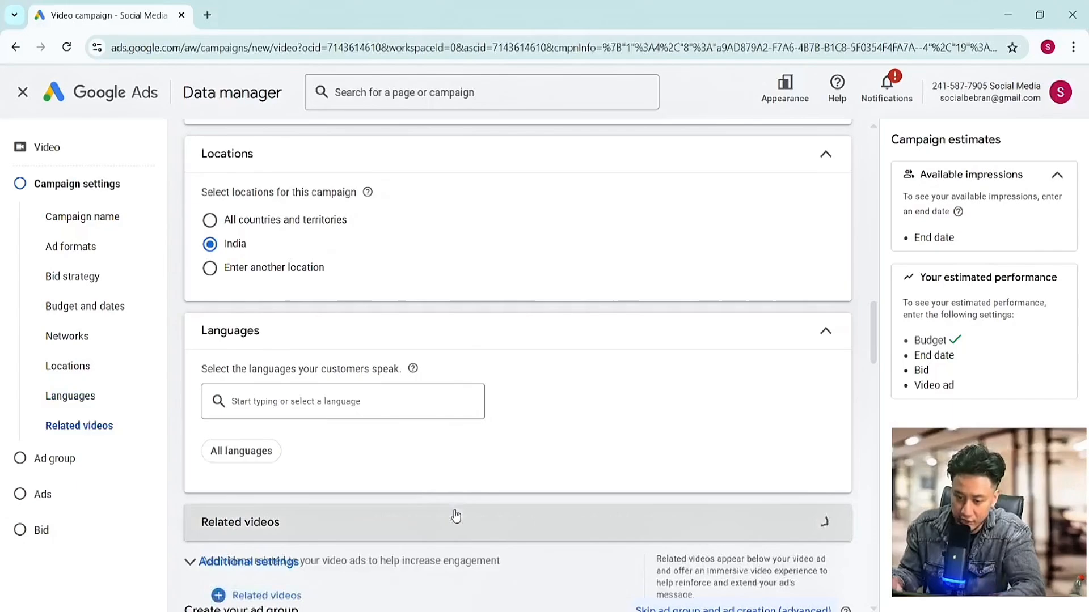
pyautogui.scroll(-5, 462, 389)
pyautogui.click(249, 297)
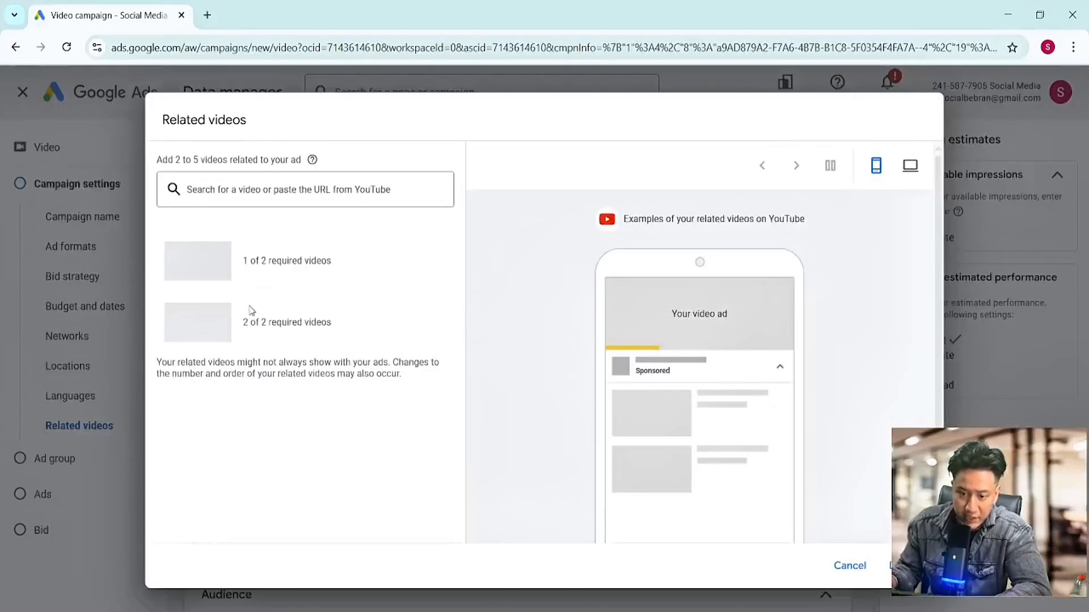
pyautogui.click(231, 184)
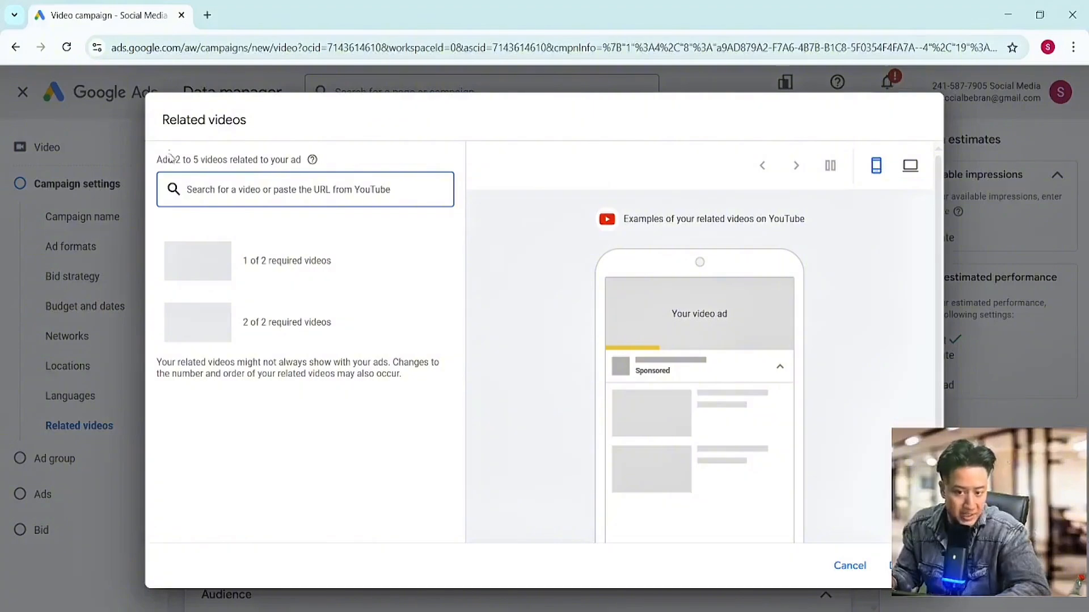
pyautogui.moveTo(173, 156); pyautogui.dragTo(203, 154)
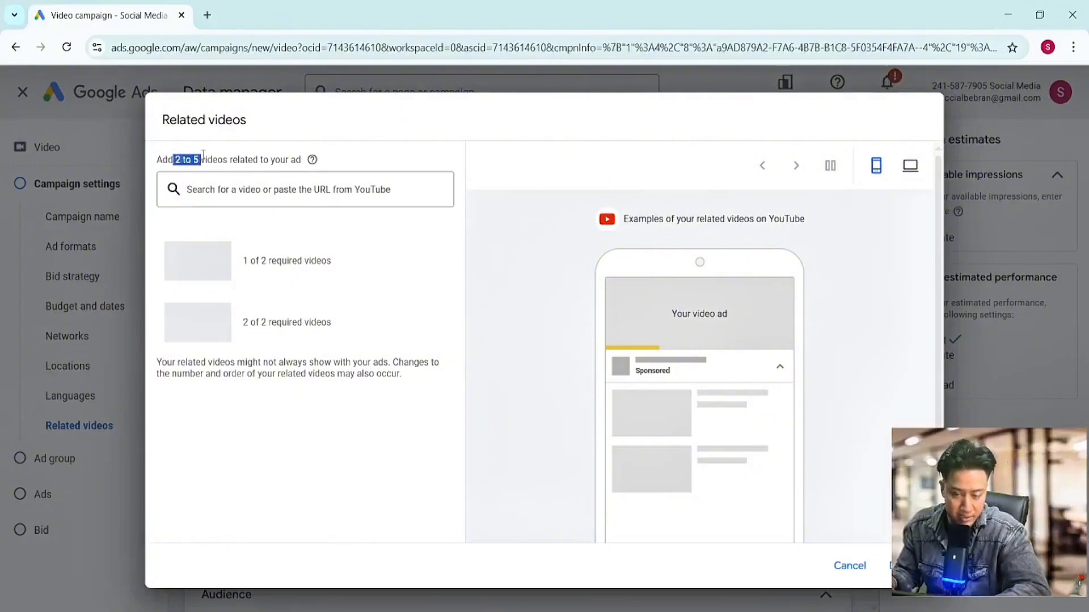
# Search related videos for "BeBran digital" and add THE DIGITAL DARE – BeBran Edition and a Google Ads Course for Beginners video.
pyautogui.click(262, 204)
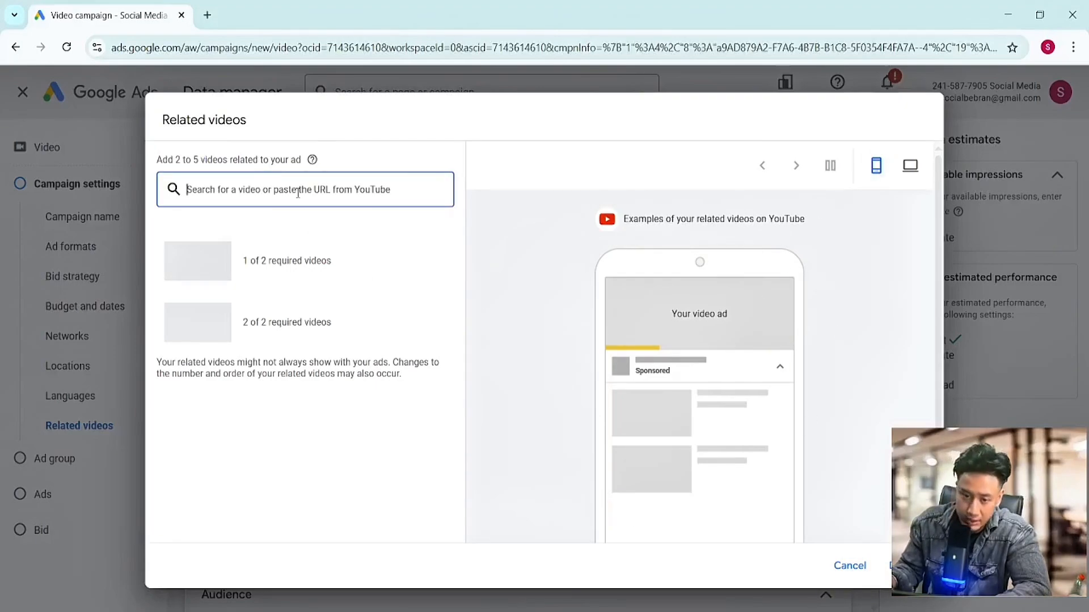
pyautogui.write('BeBran digital')
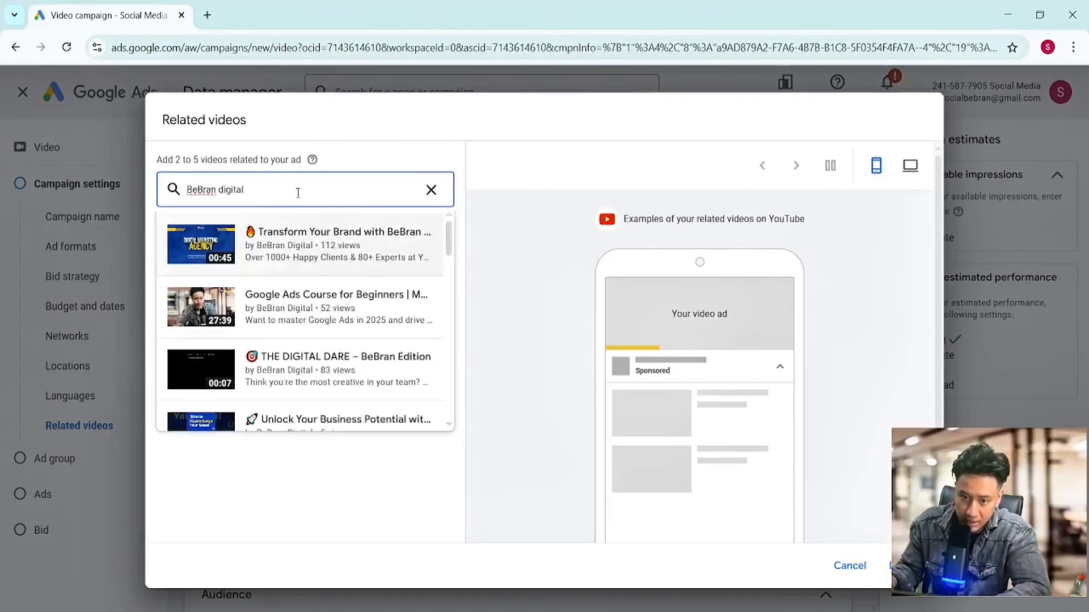
pyautogui.click(318, 286)
pyautogui.click(330, 190)
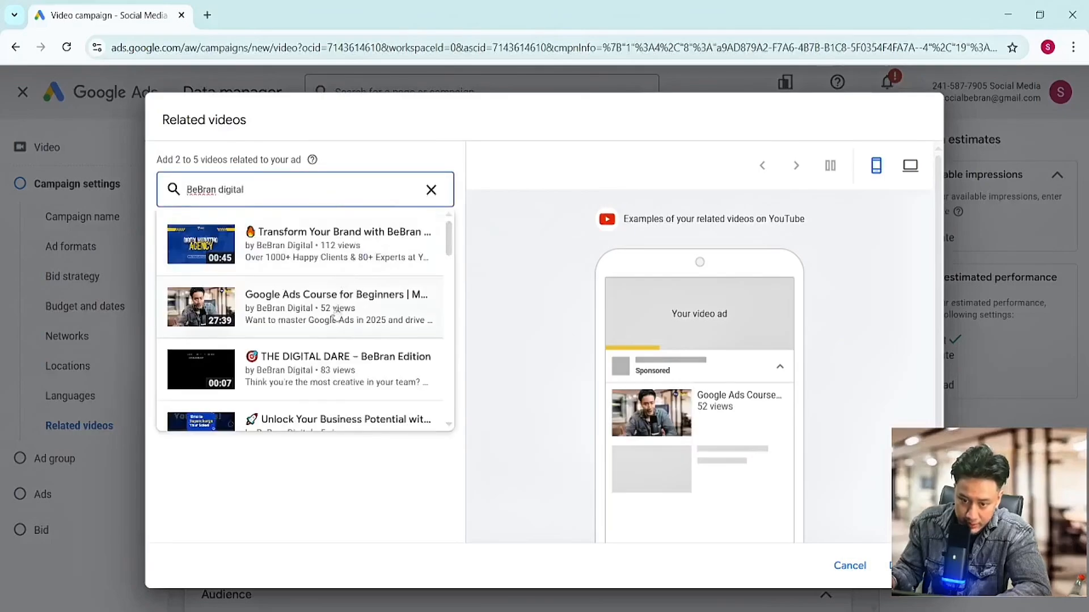
pyautogui.scroll(-8, 352, 369)
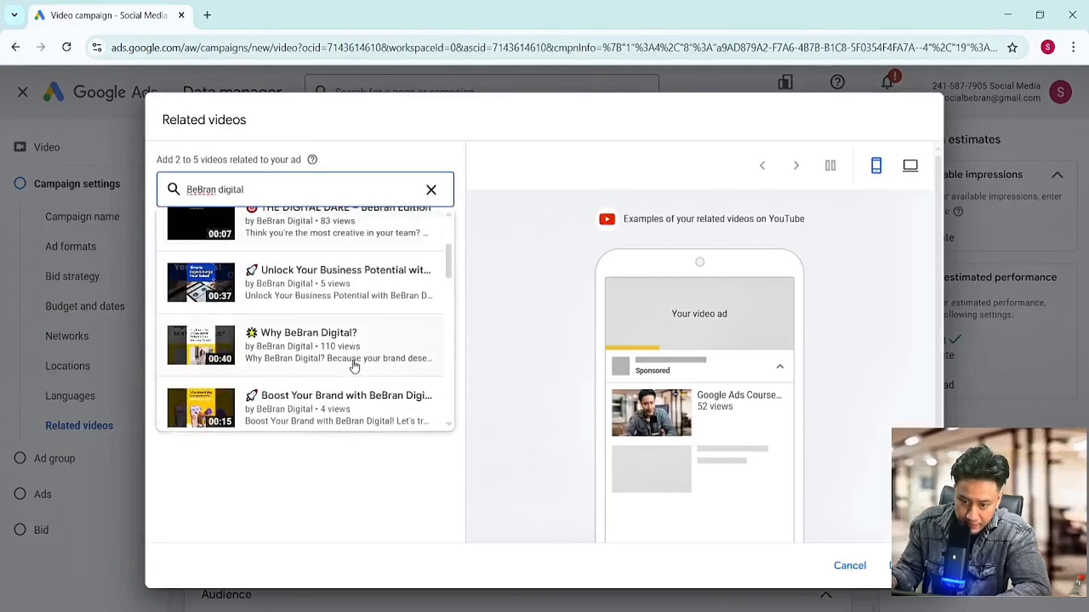
pyautogui.scroll(3, 354, 366)
pyautogui.click(493, 338)
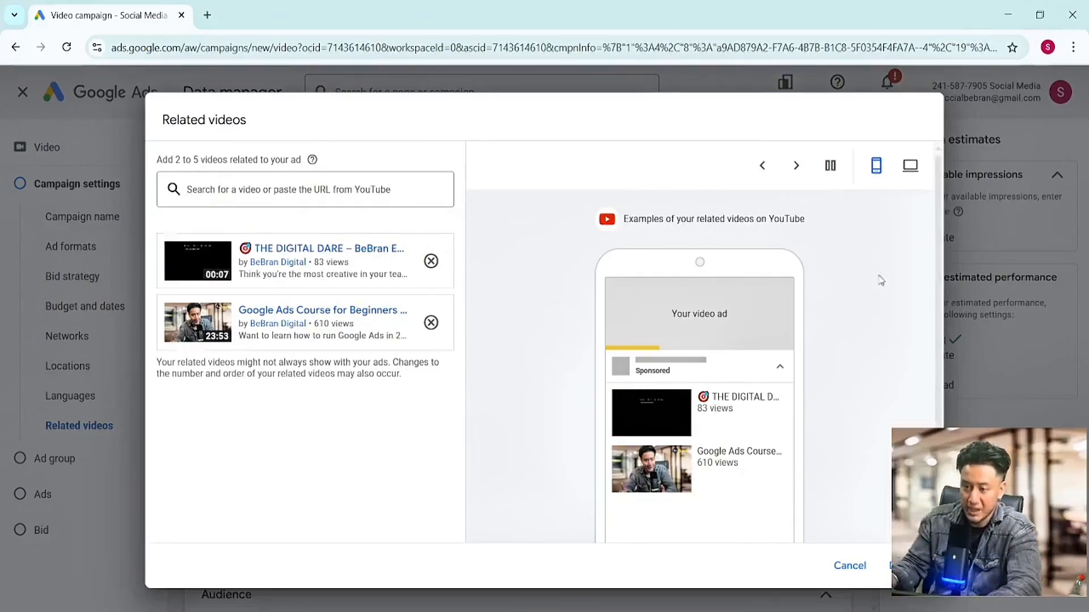
# Check the YouTube preview of the related videos and discard the unsaved selection.
pyautogui.moveTo(817, 220); pyautogui.dragTo(709, 217)
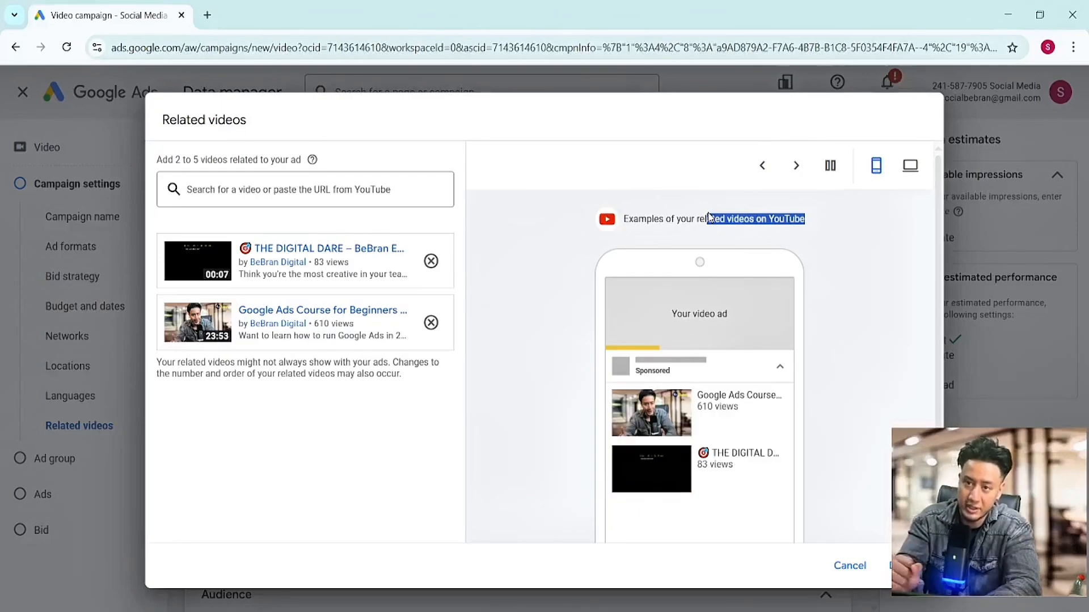
pyautogui.click(865, 558)
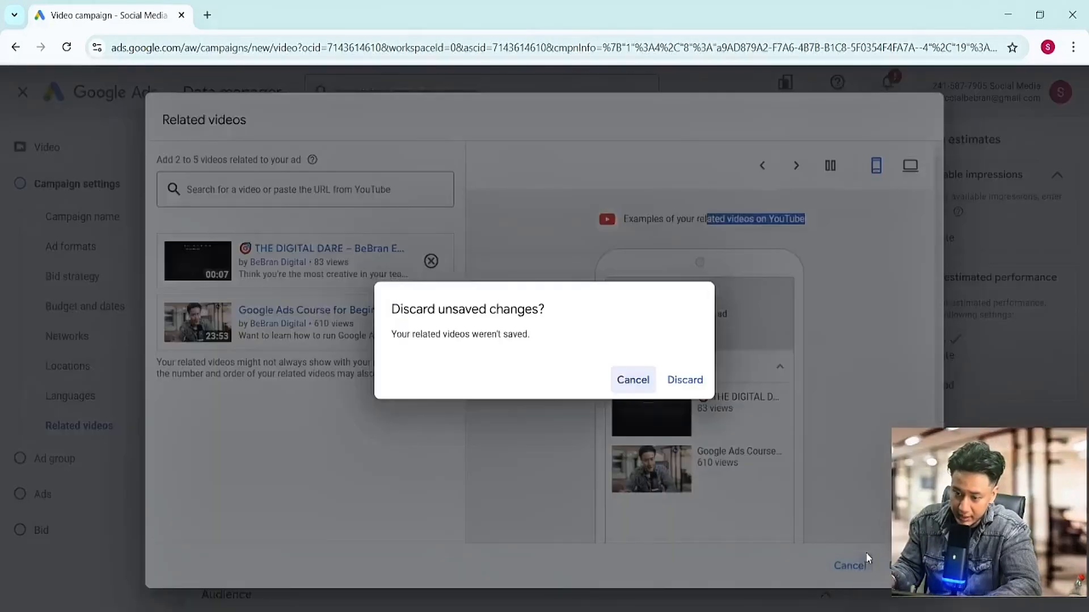
pyautogui.click(686, 381)
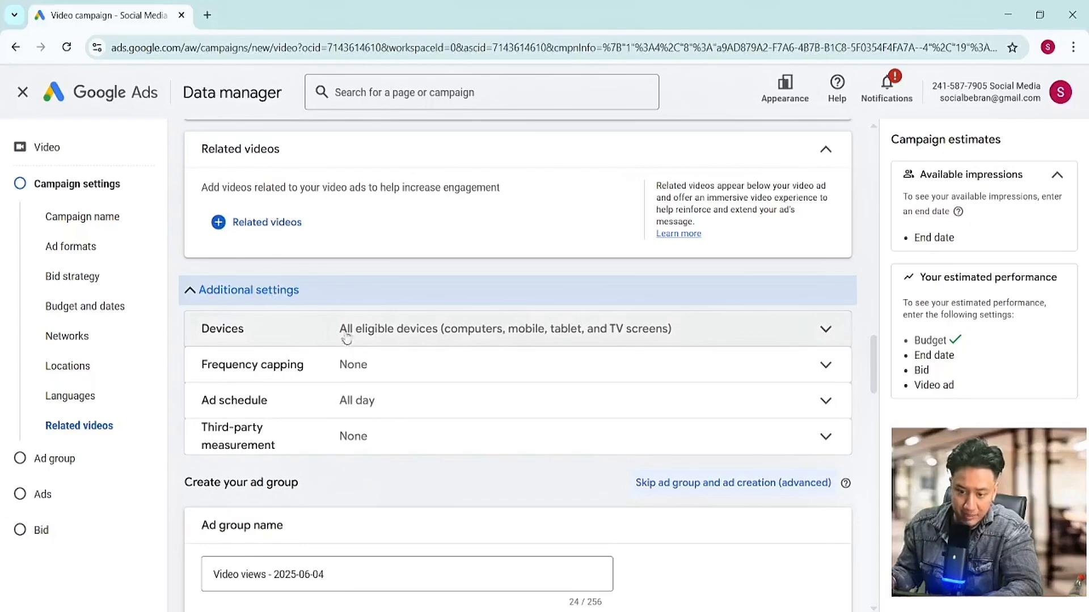
# Review the device targeting options in the additional settings, keeping all eligible devices.
pyautogui.click(500, 335)
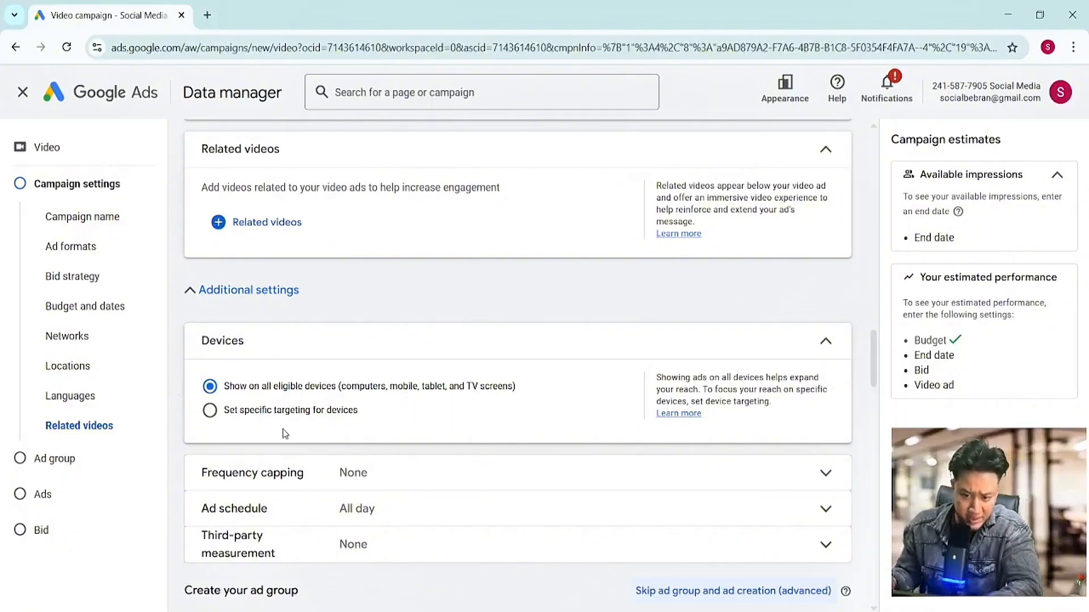
pyautogui.scroll(-1, 561, 444)
pyautogui.scroll(-5, 499, 434)
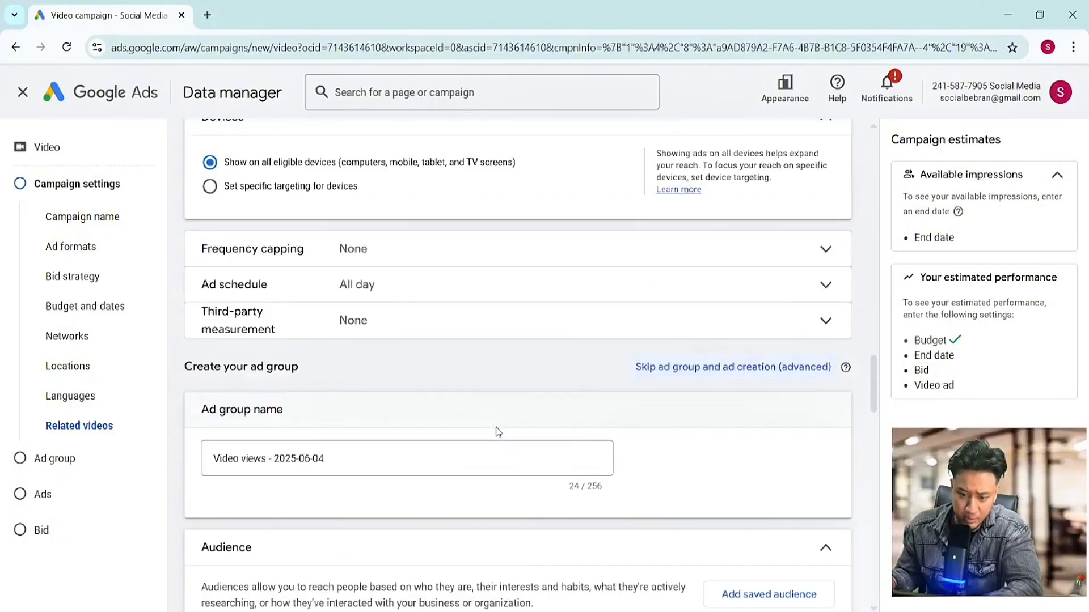
pyautogui.scroll(5, 573, 431)
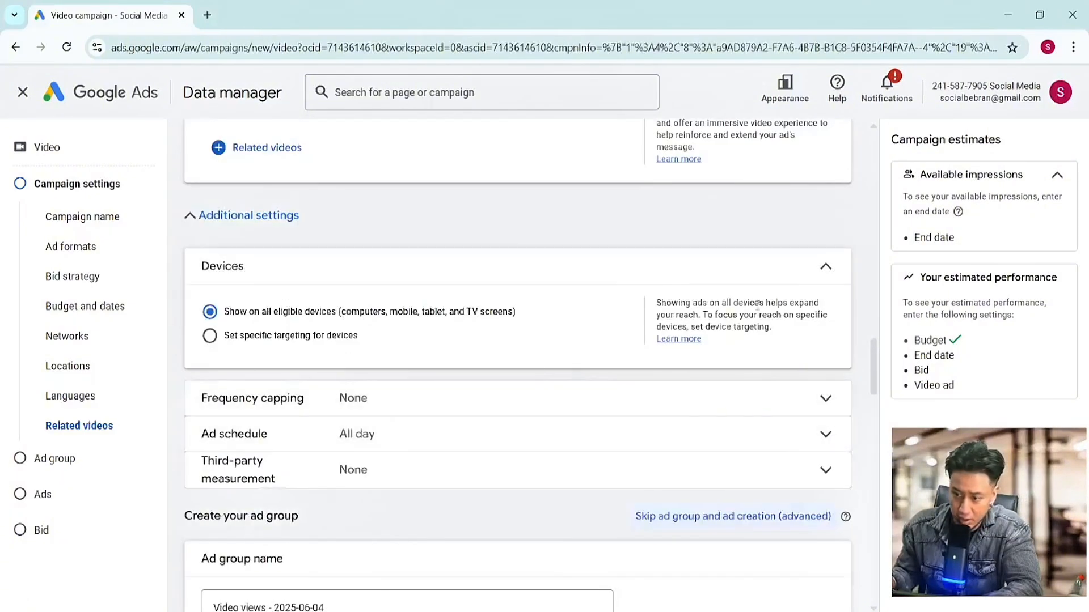
pyautogui.click(766, 282)
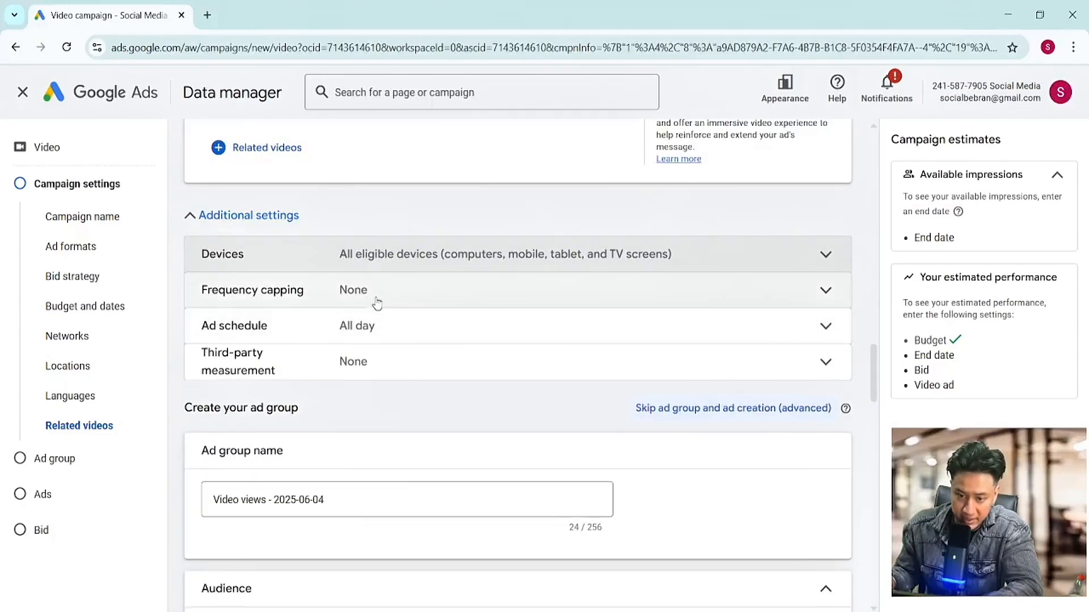
# Review the frequency capping options and the ad schedule settings without changing them.
pyautogui.click(376, 299)
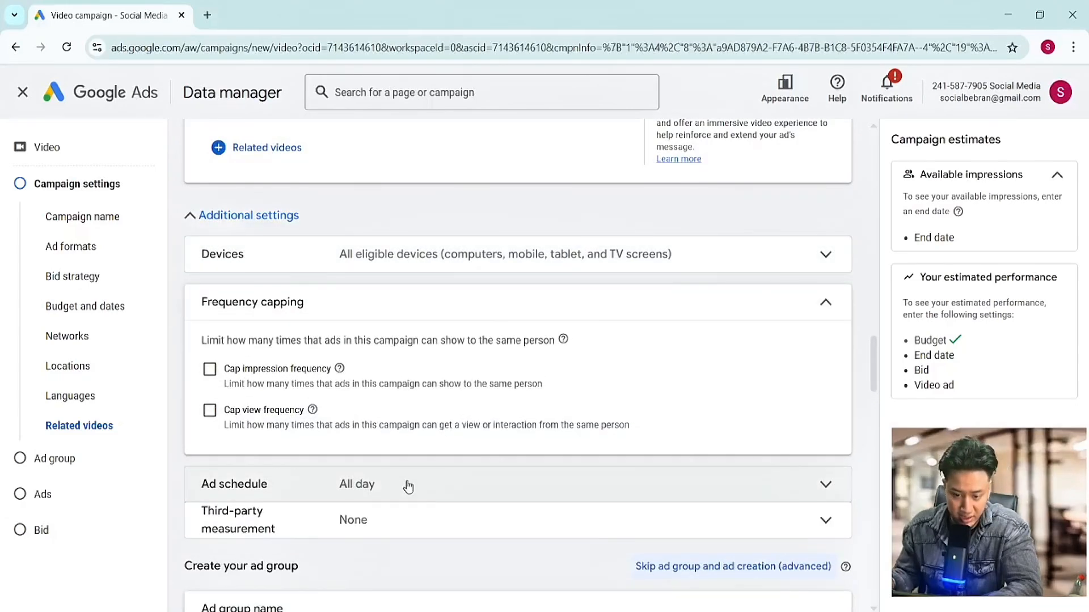
pyautogui.scroll(-1, 408, 486)
pyautogui.scroll(1, 408, 486)
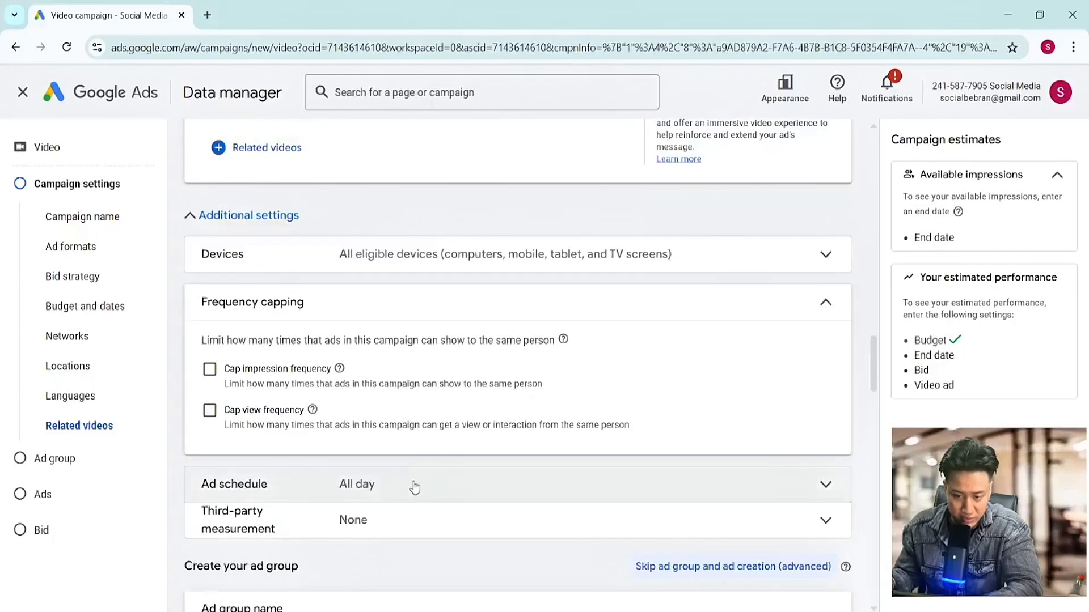
pyautogui.click(339, 301)
pyautogui.click(354, 321)
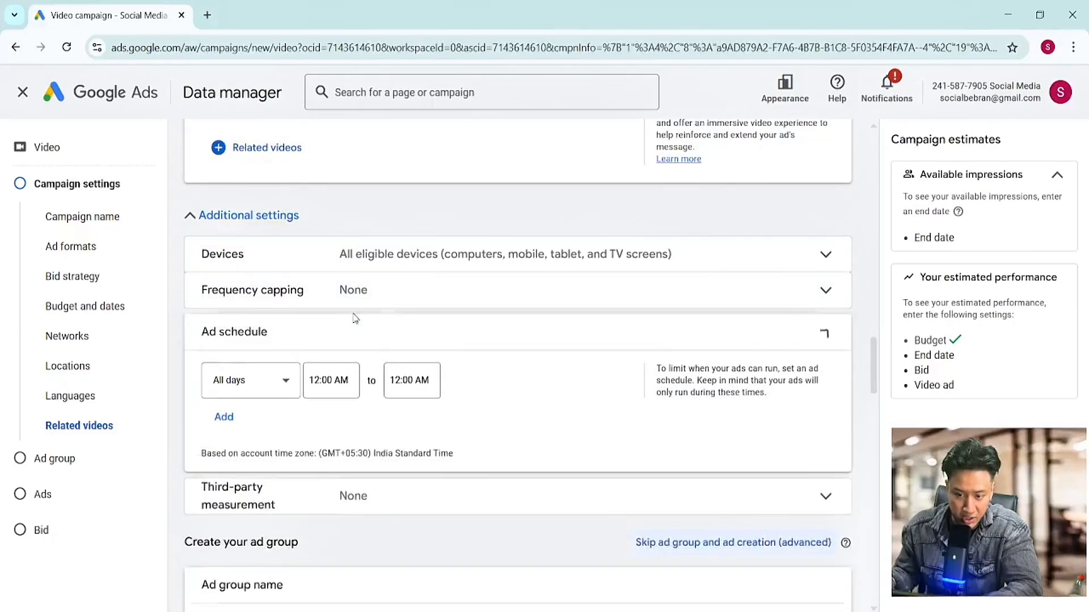
pyautogui.click(360, 332)
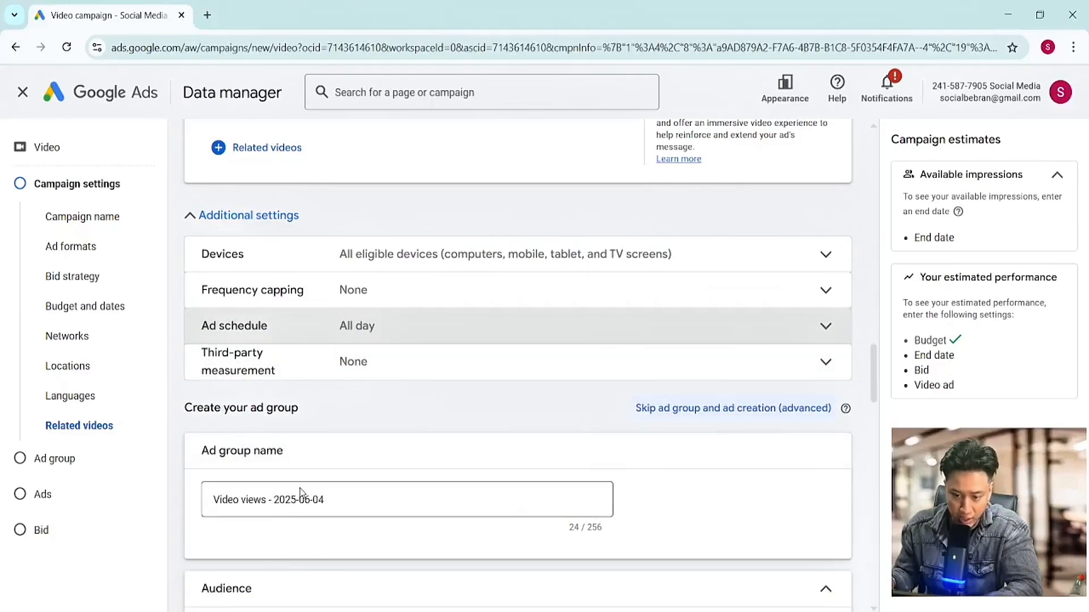
# Exclude people of unknown gender and unknown age from the ad group's audience demographics.
pyautogui.scroll(-1, 405, 501)
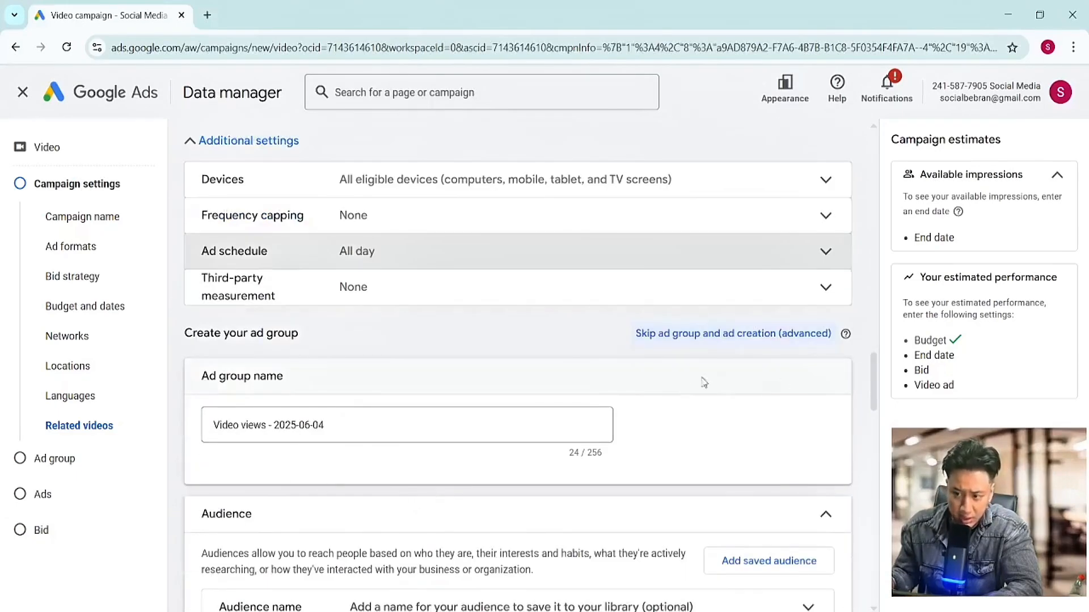
pyautogui.scroll(-2, 702, 382)
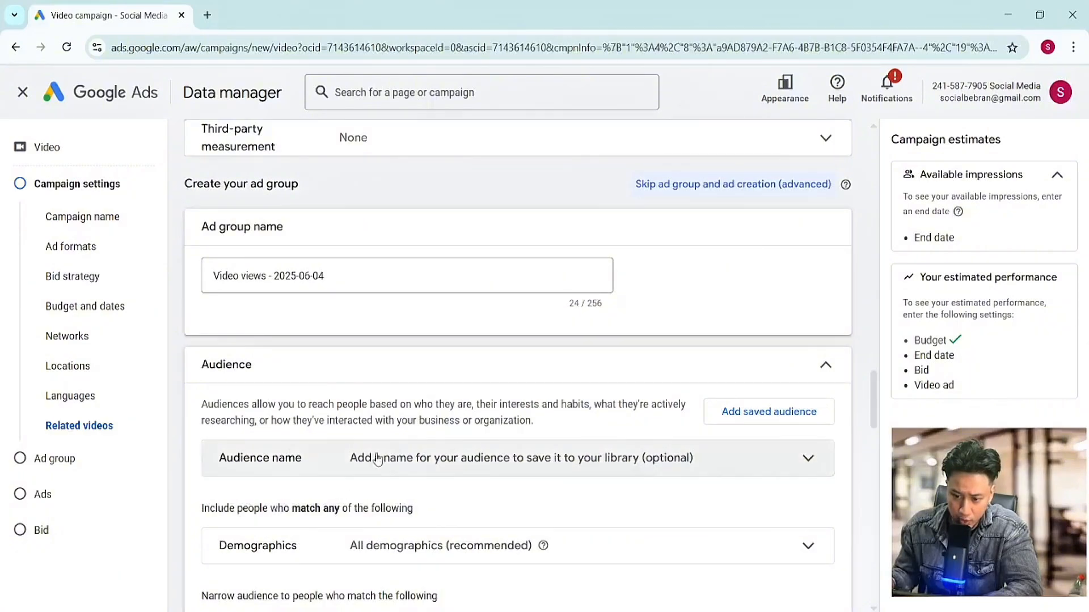
pyautogui.scroll(-1, 471, 546)
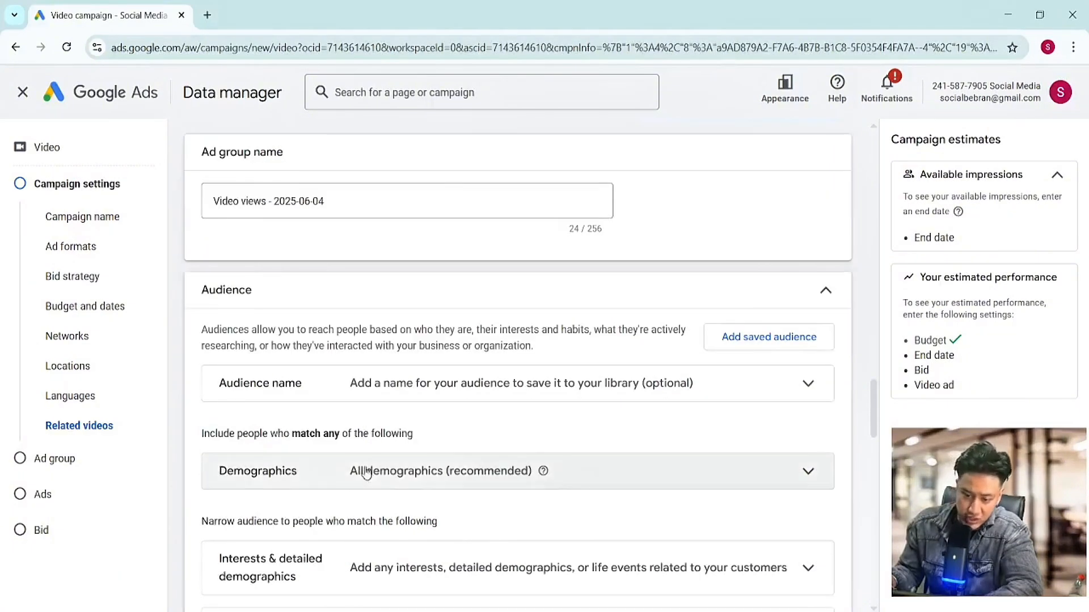
pyautogui.click(362, 467)
pyautogui.scroll(-2, 367, 466)
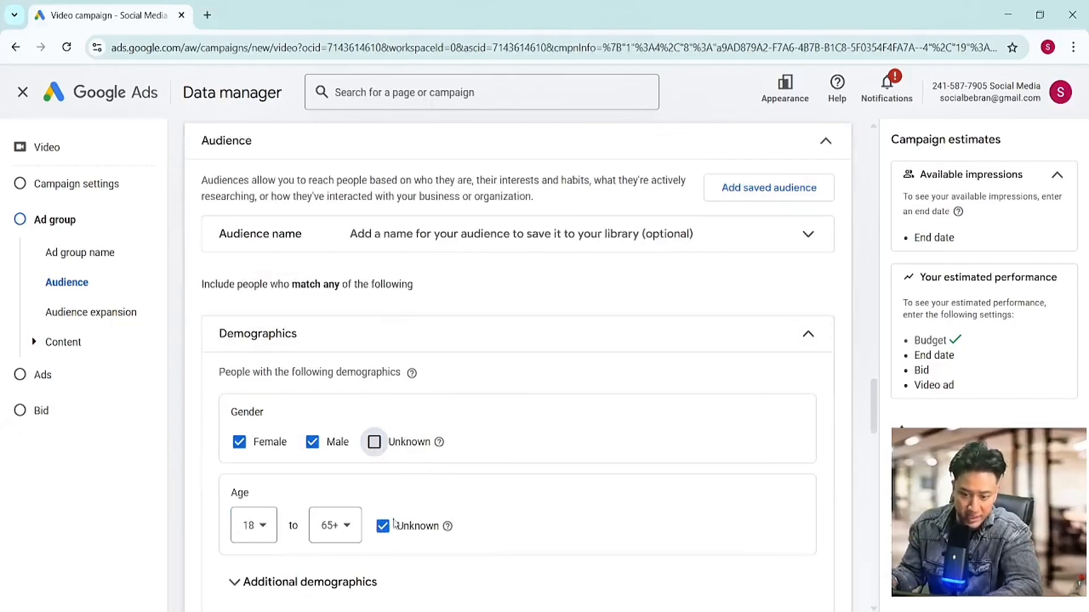
pyautogui.click(383, 526)
# Exclude unknown parental status and unknown household income in the additional demographics.
pyautogui.scroll(-6, 418, 401)
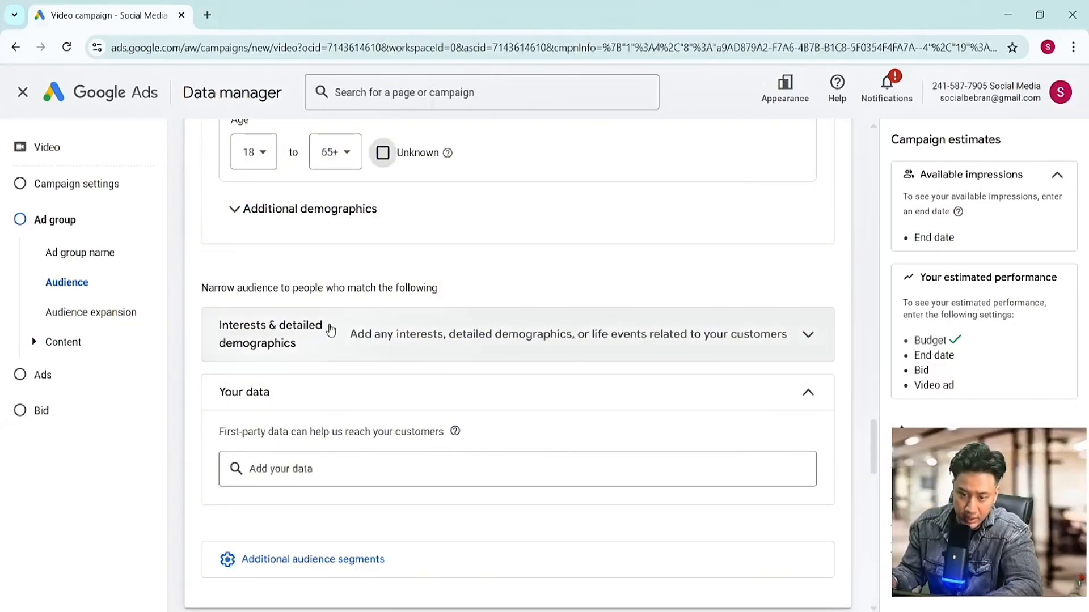
pyautogui.click(335, 211)
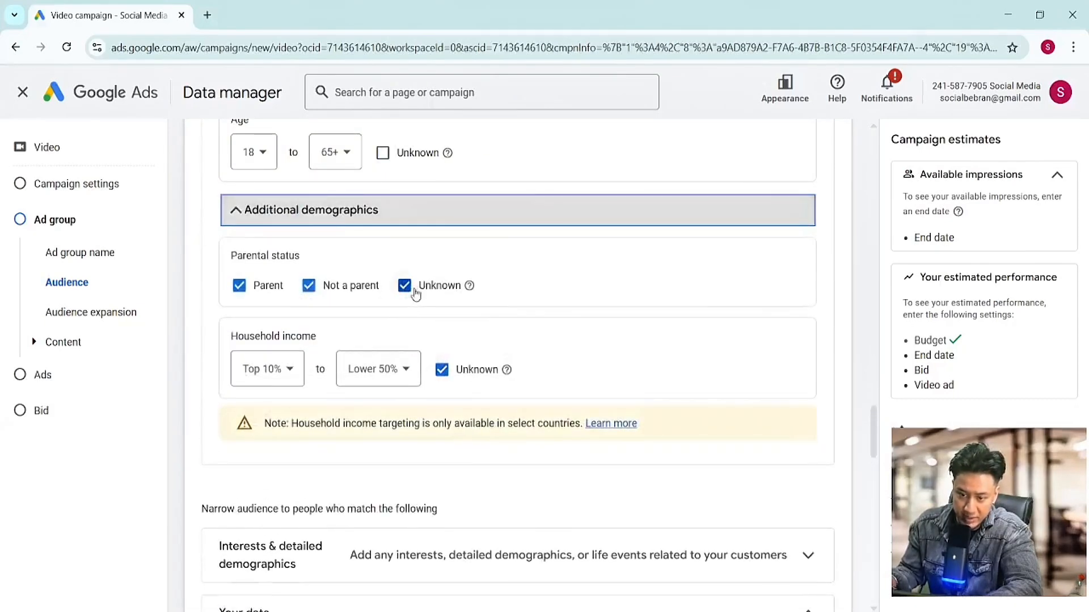
pyautogui.click(404, 283)
pyautogui.click(462, 368)
pyautogui.scroll(-1, 463, 367)
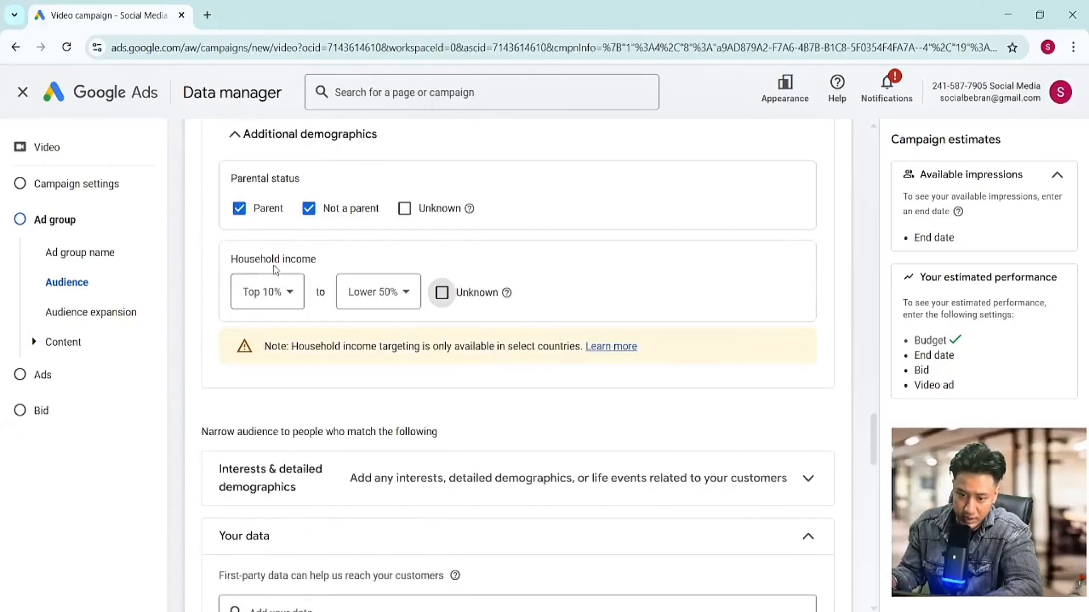
# Review the interests and detailed demographics, first-party data, additional audience segments and audience expansion settings of the ad group.
pyautogui.scroll(-1, 413, 426)
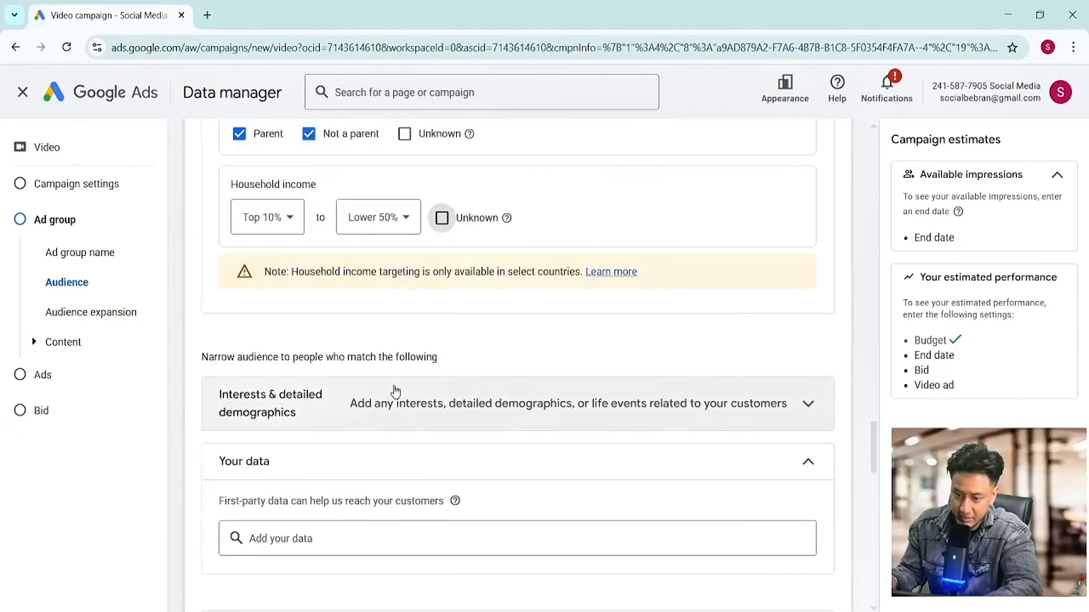
pyautogui.click(397, 391)
pyautogui.scroll(-3, 628, 406)
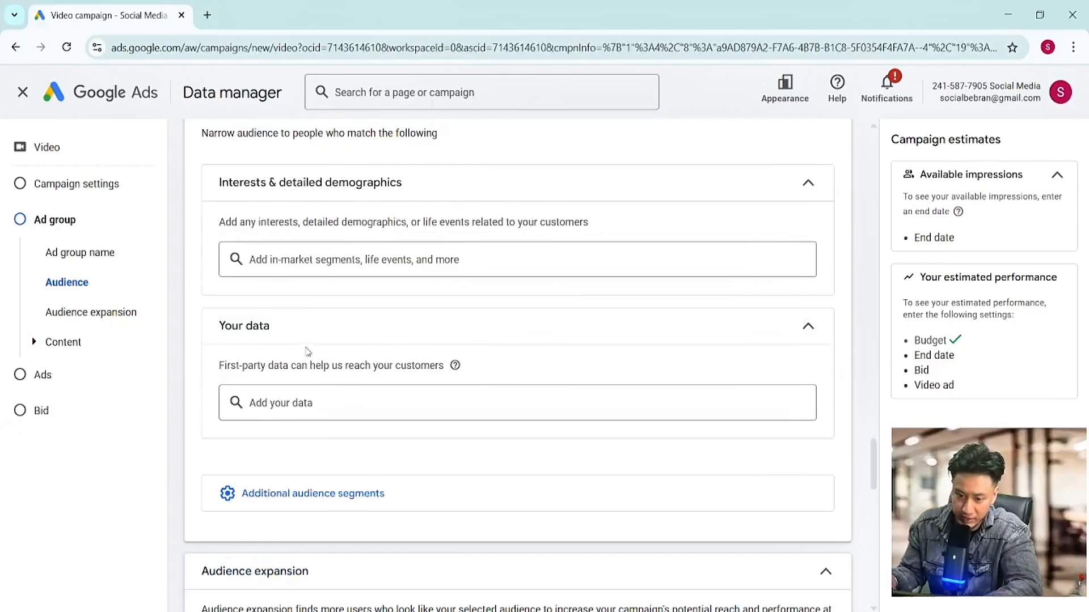
pyautogui.scroll(-3, 646, 405)
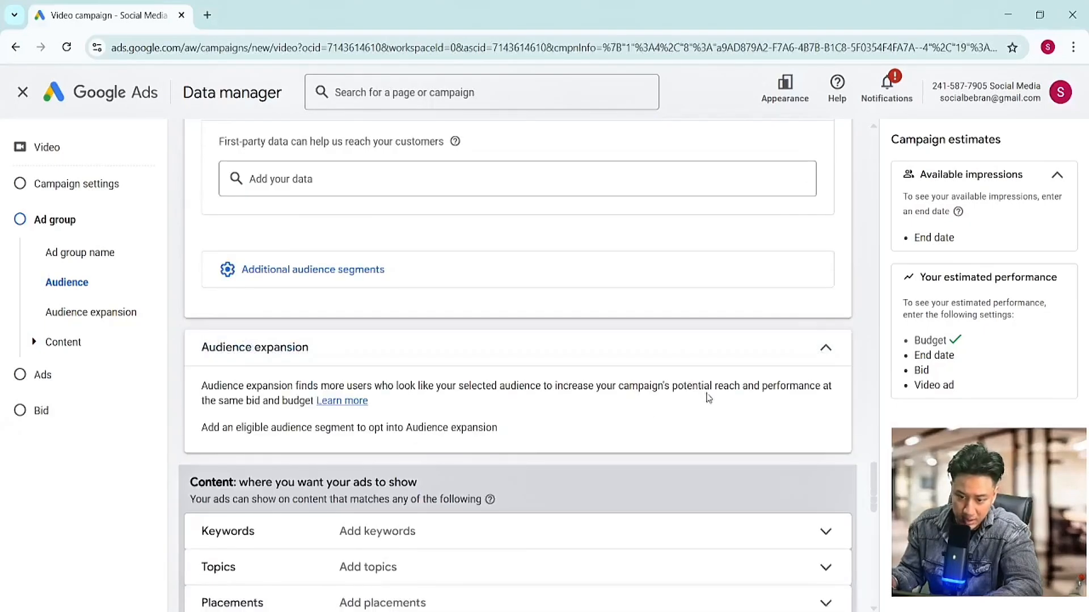
pyautogui.click(355, 280)
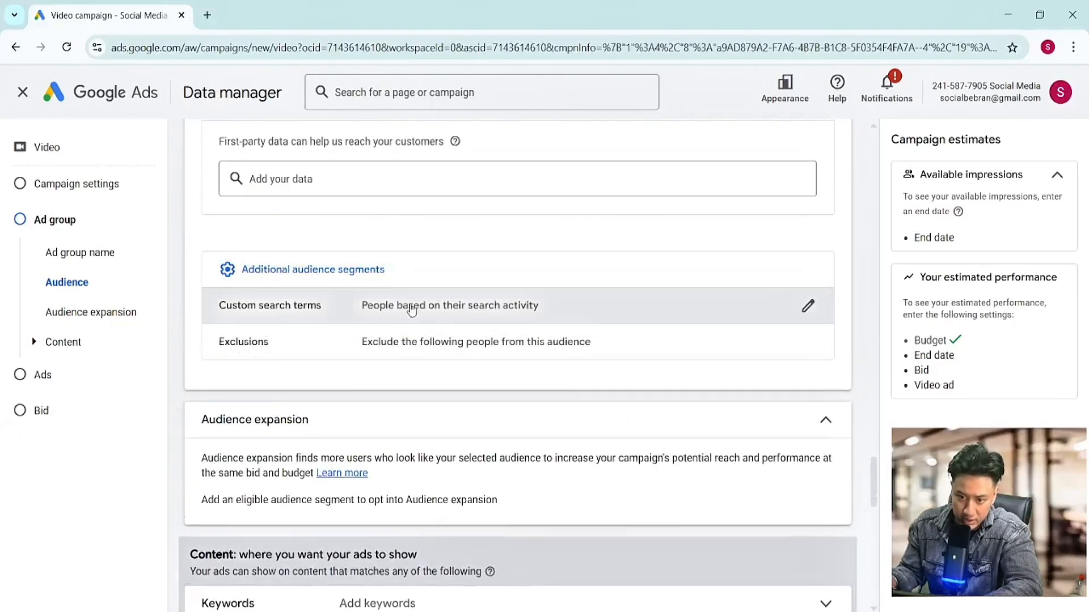
pyautogui.scroll(-1, 588, 372)
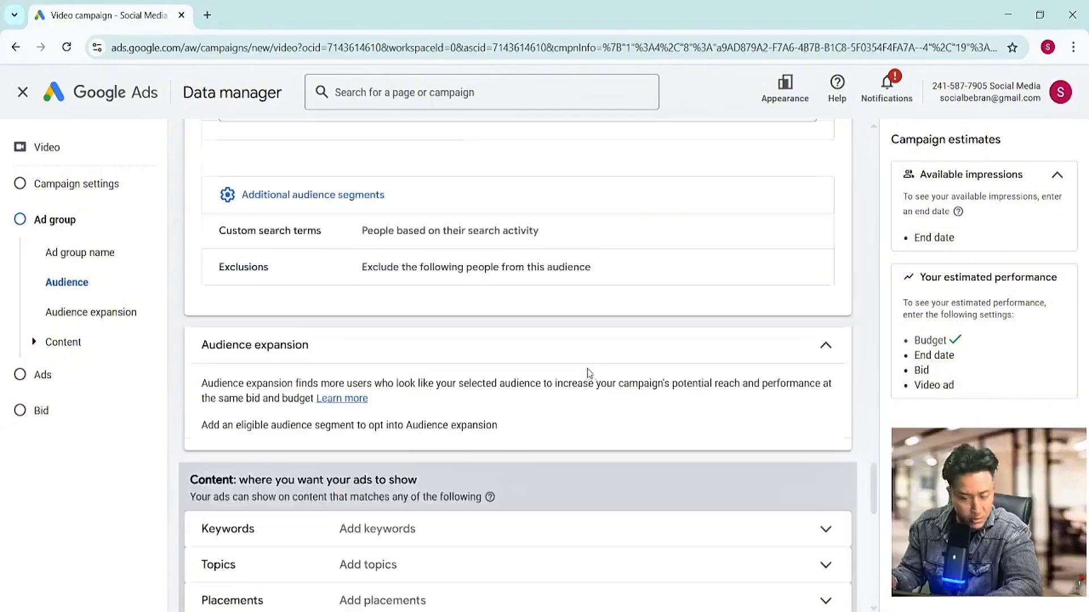
pyautogui.scroll(-2, 613, 397)
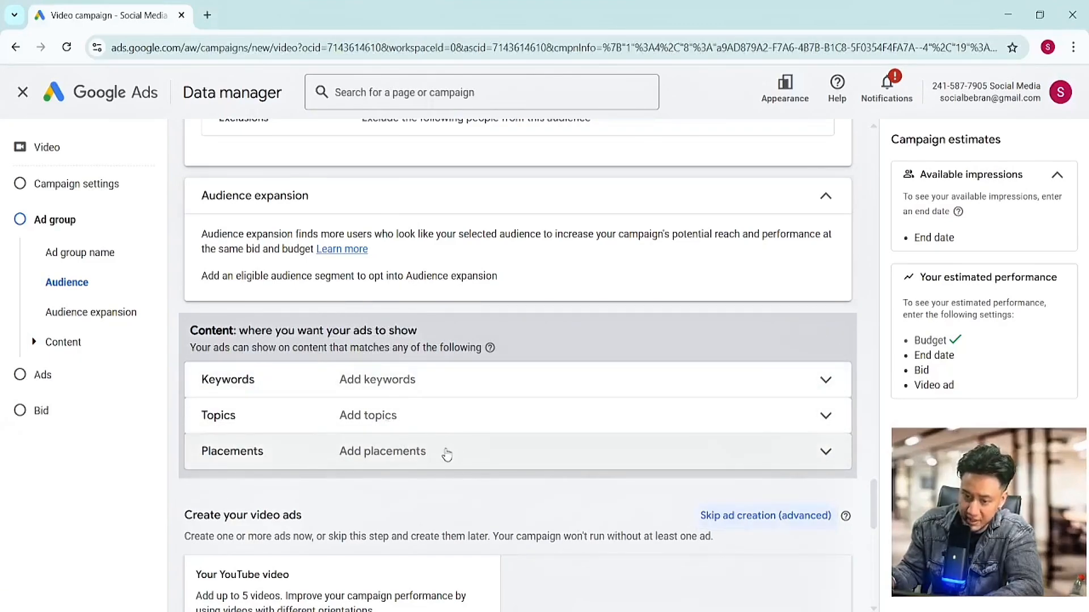
# Open the placement targeting for the ad group and look over its placement types and search field.
pyautogui.click(446, 454)
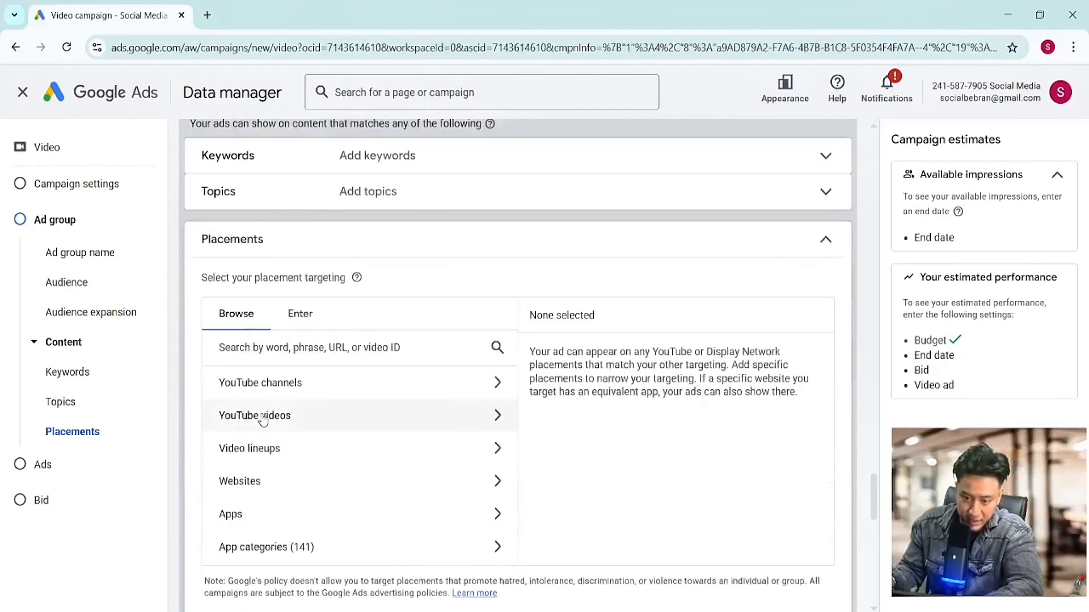
pyautogui.click(224, 359)
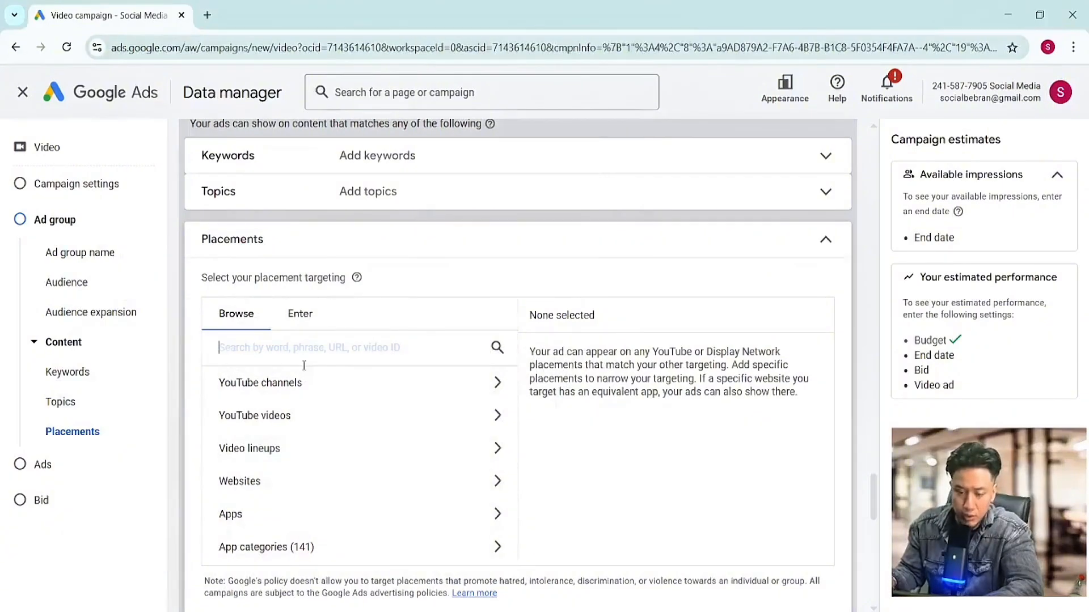
pyautogui.scroll(-4, 336, 410)
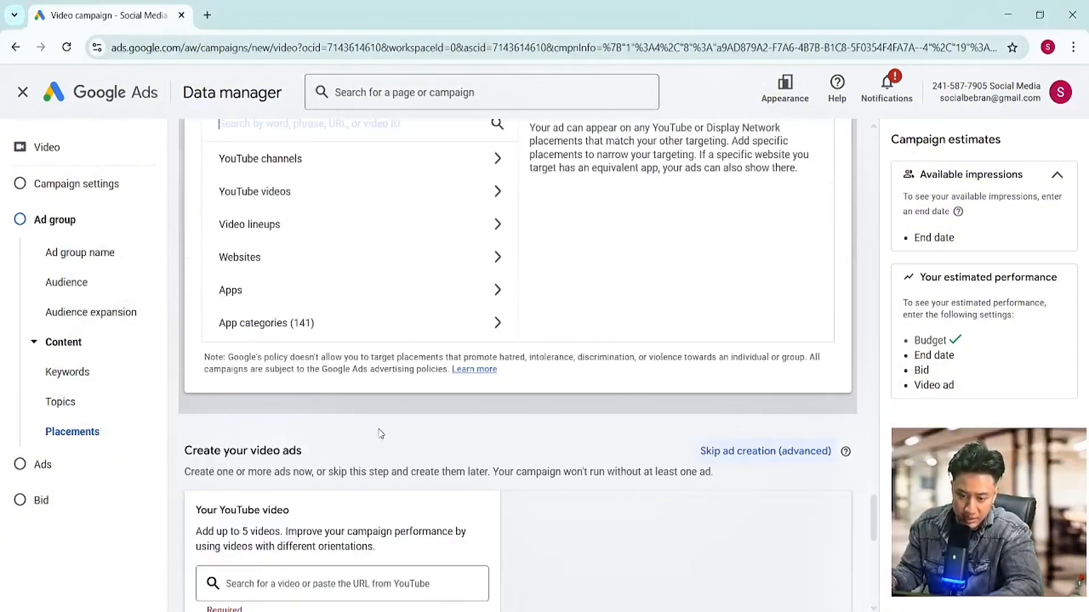
# Search YouTube videos for "BeBran digital" and add the Google Ads Course for Beginners video as the video ad.
pyautogui.scroll(-3, 378, 431)
pyautogui.scroll(-1, 380, 428)
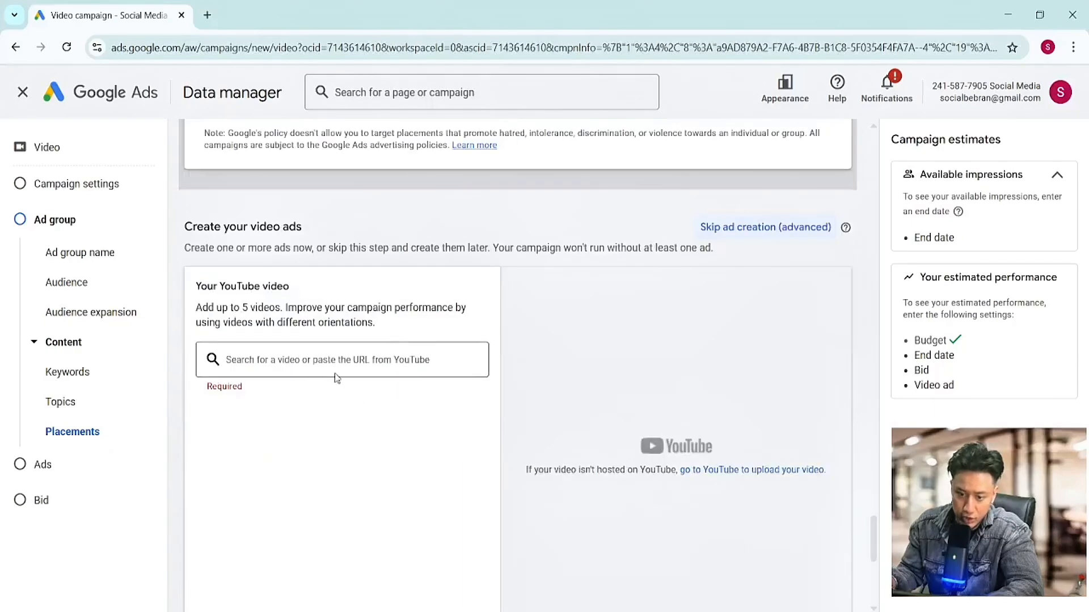
pyautogui.click(328, 361)
pyautogui.write('bran')
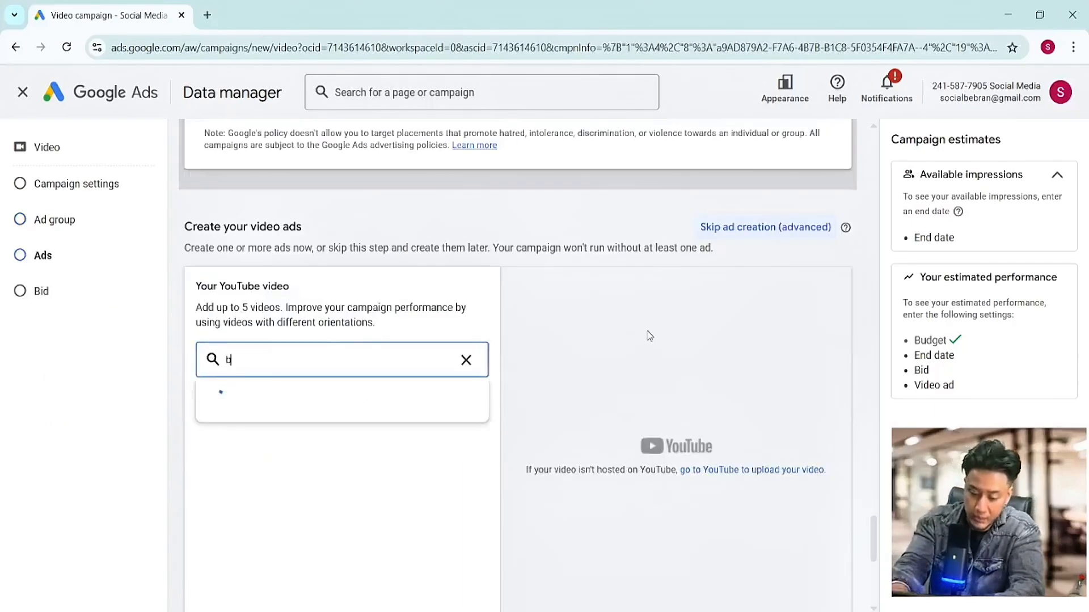
pyautogui.press('BackSpace')
pyautogui.press('BackSpace')
pyautogui.press('BackSpace')
pyautogui.write('e')
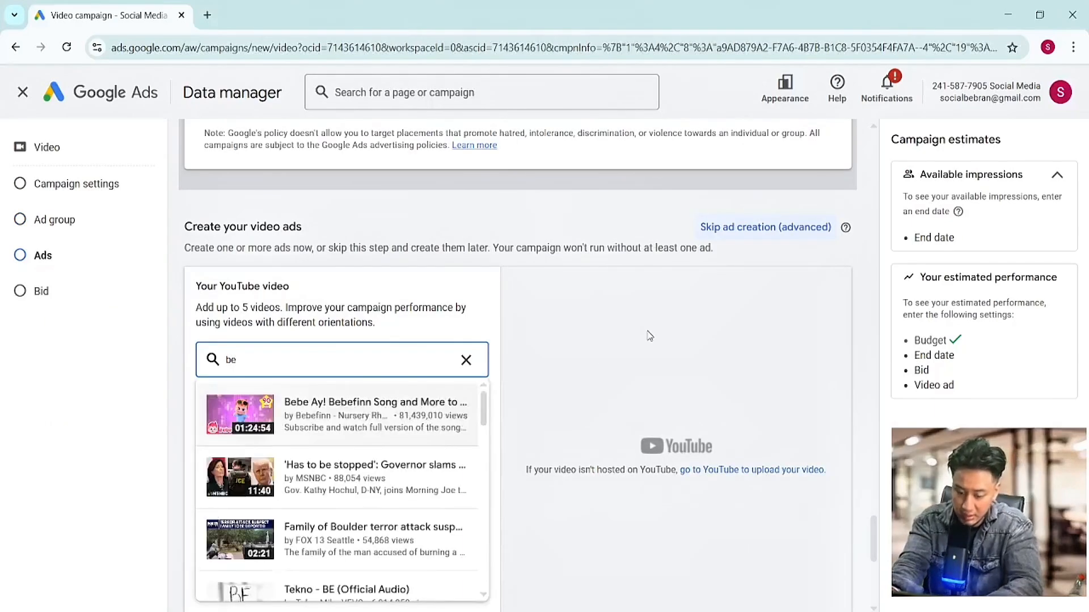
pyautogui.hotkey('ctrl', 'a')
pyautogui.write('BeBran digital')
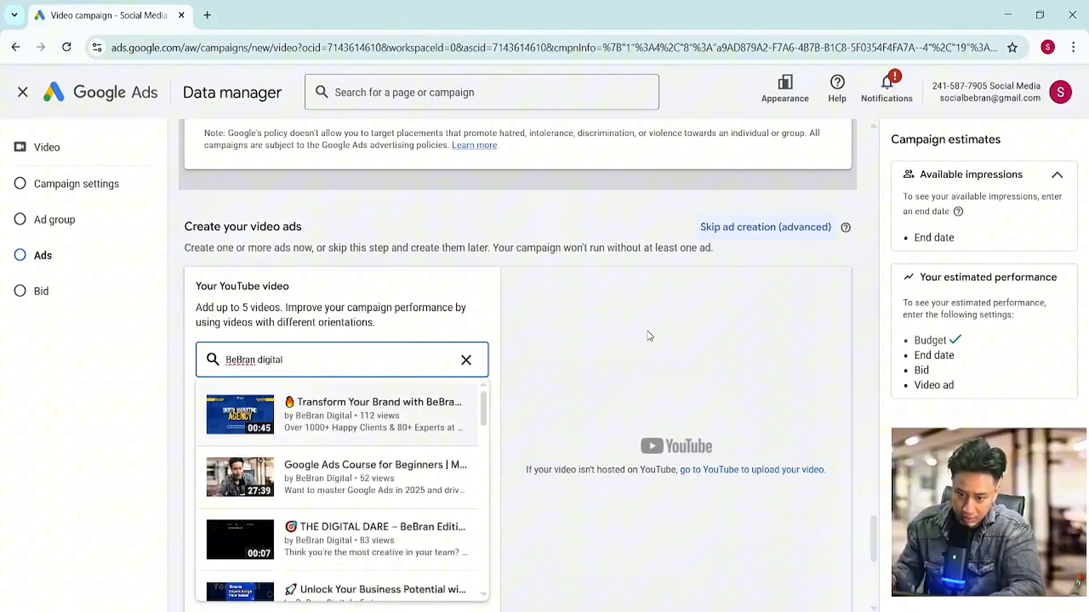
pyautogui.click(375, 487)
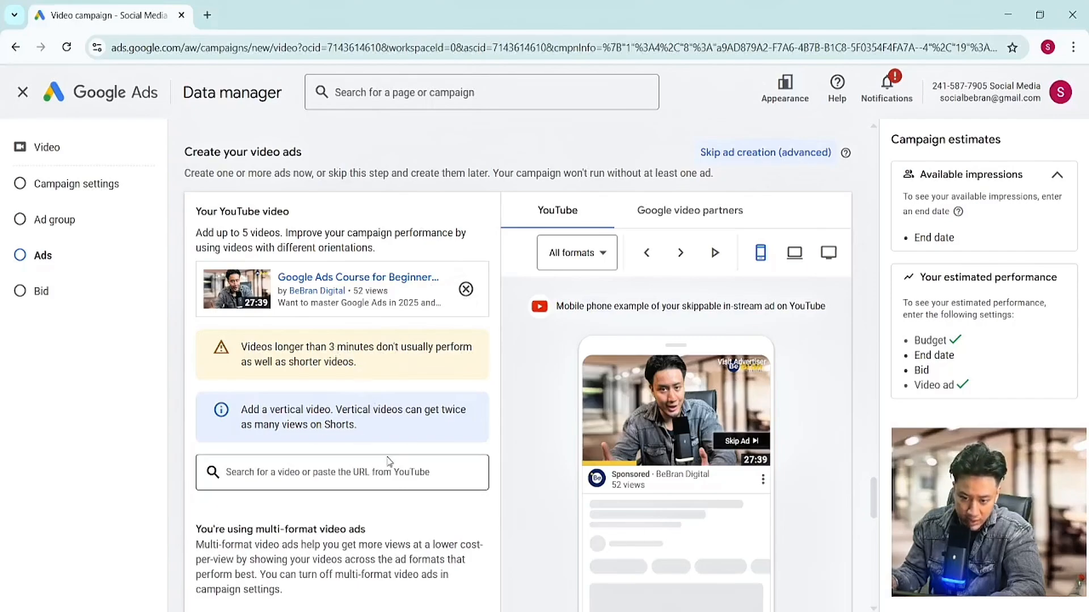
# Look over the ad's field for adding more videos, its Final URL and its display URL paths.
pyautogui.scroll(-1, 389, 461)
pyautogui.click(400, 397)
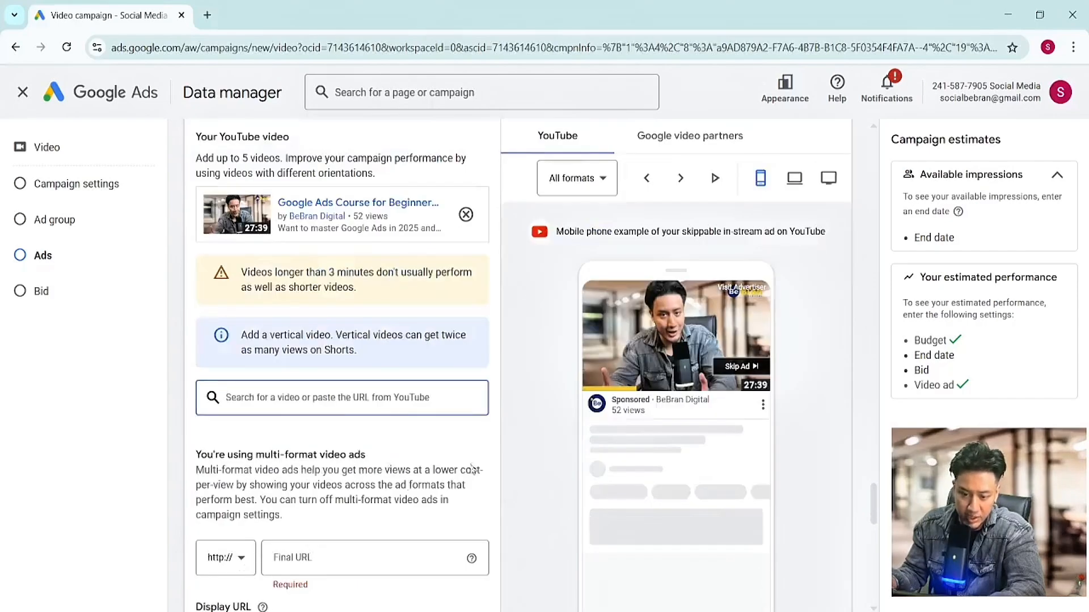
pyautogui.click(366, 558)
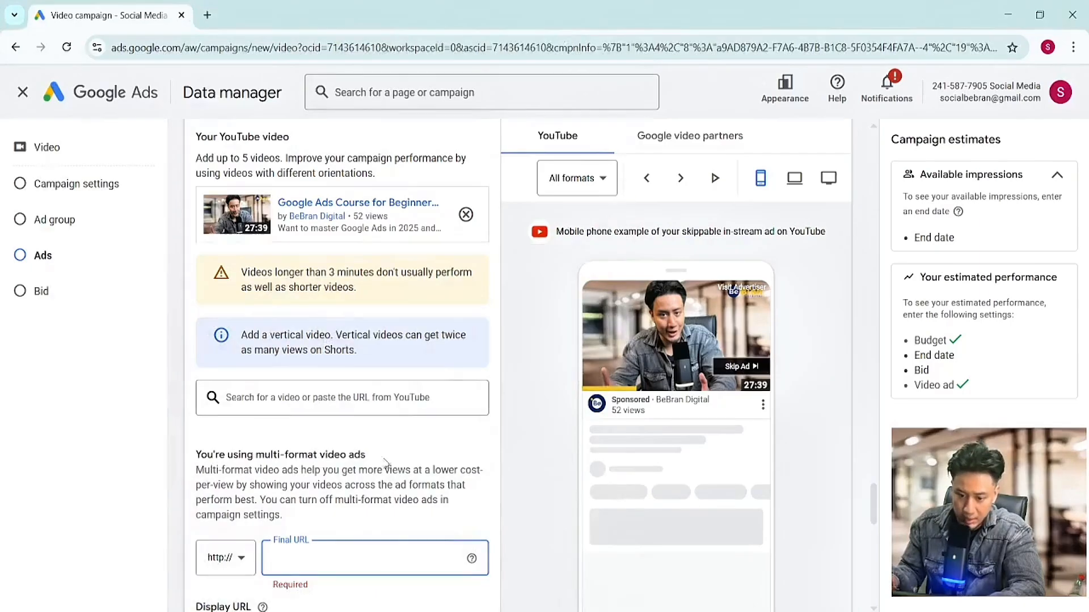
pyautogui.scroll(-3, 415, 483)
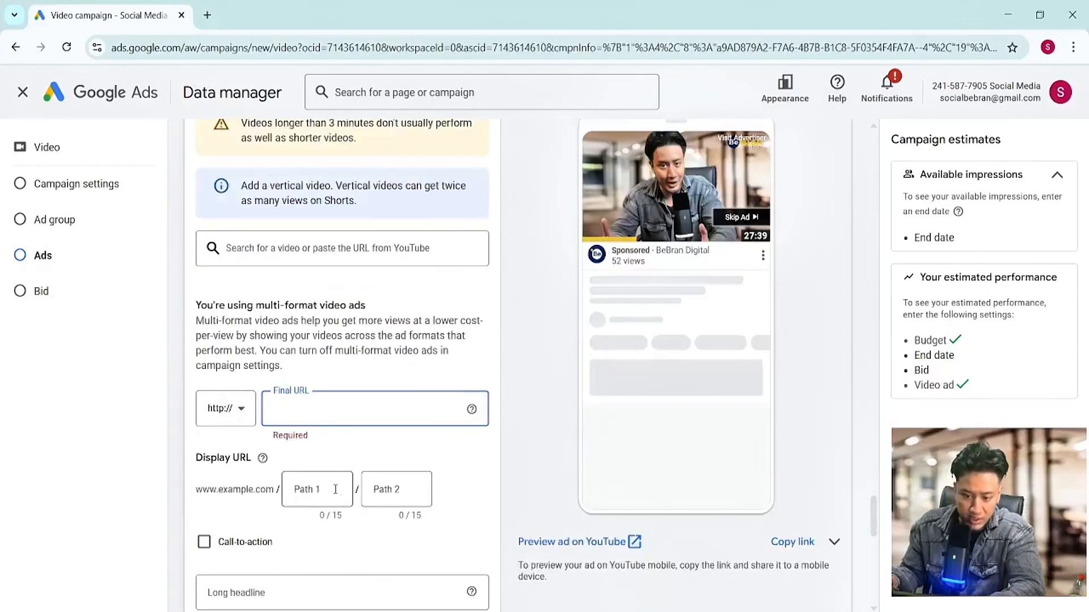
pyautogui.click(335, 490)
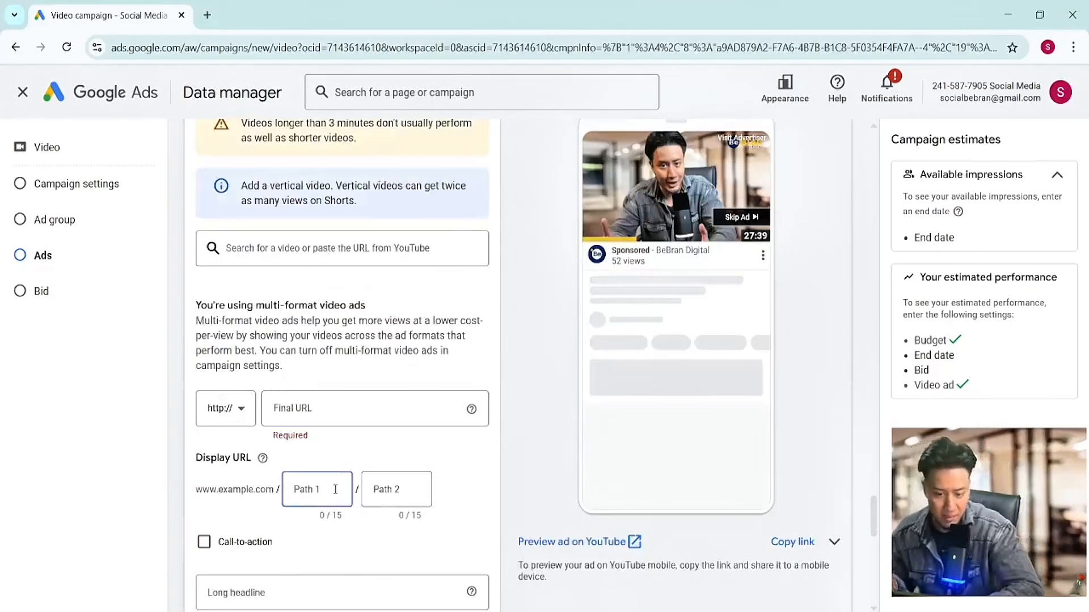
# Enable the call-to-action option for the video ad.
pyautogui.scroll(-1, 335, 489)
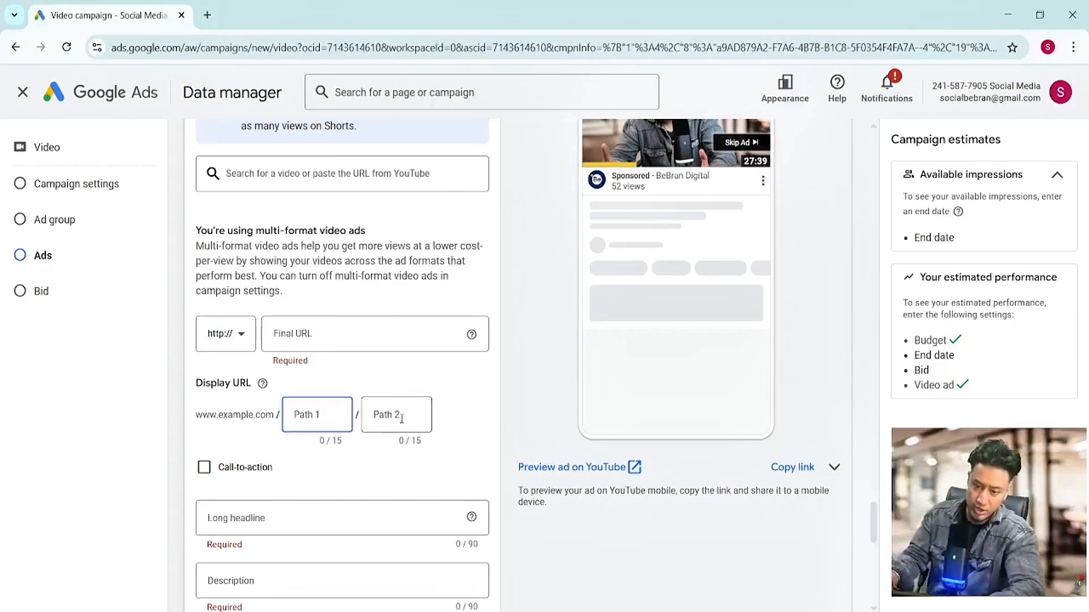
pyautogui.scroll(-1, 402, 418)
pyautogui.click(233, 392)
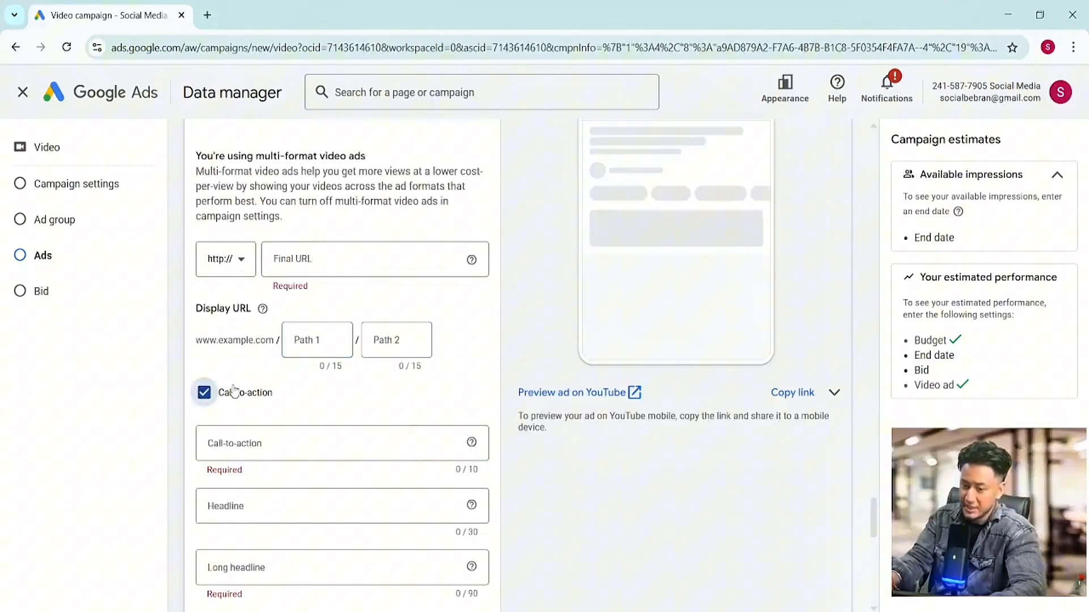
# Set the video ad's call-to-action to Sign up, enter the headline "Join now", and check both in the ad preview.
pyautogui.click(254, 443)
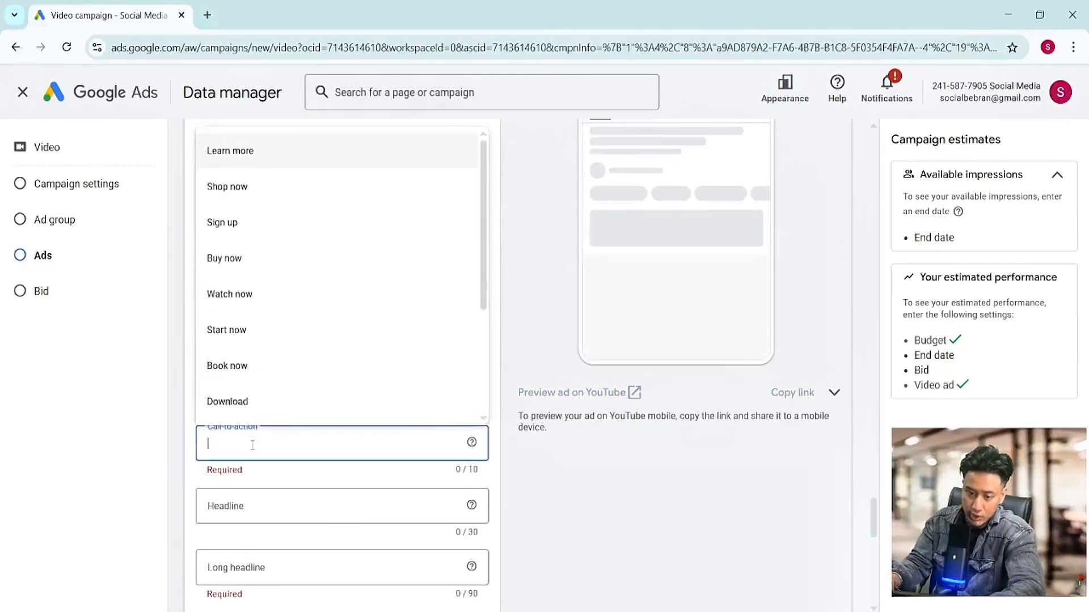
pyautogui.click(268, 218)
pyautogui.click(276, 516)
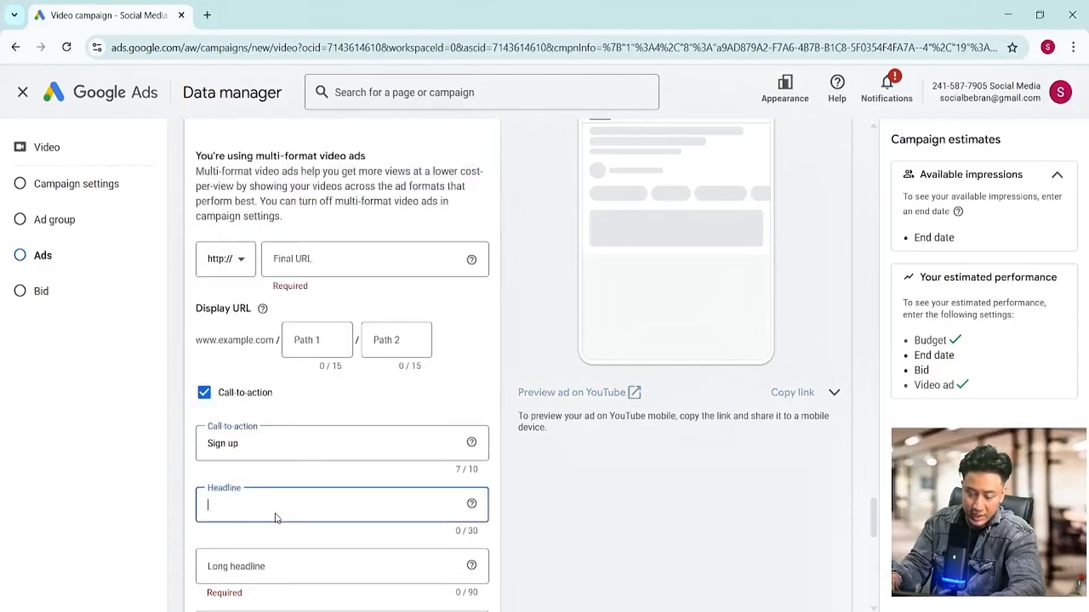
pyautogui.write('J')
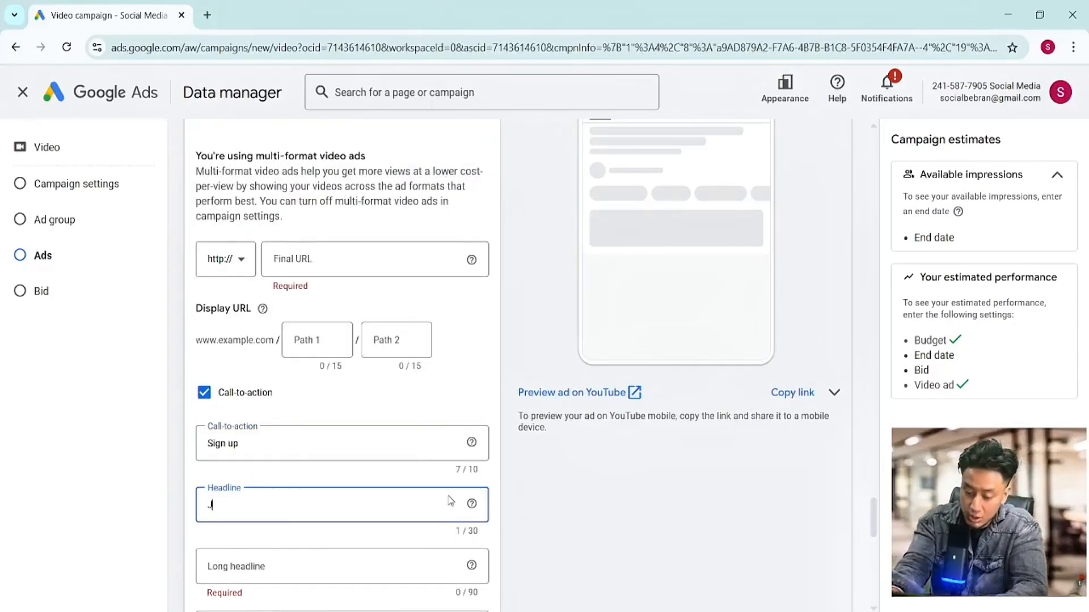
pyautogui.write('oin now')
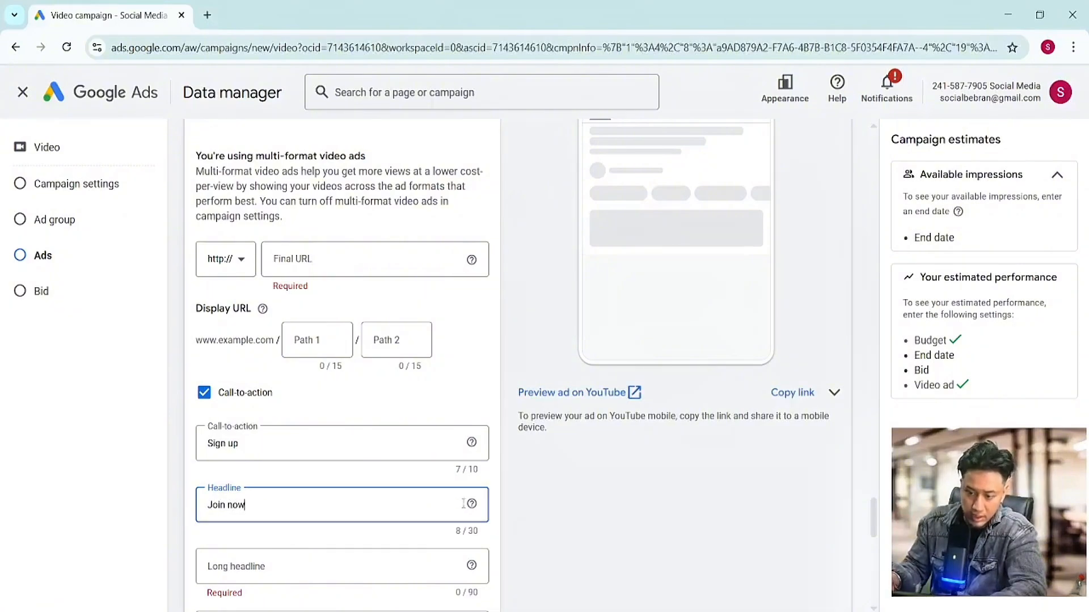
pyautogui.scroll(3, 414, 488)
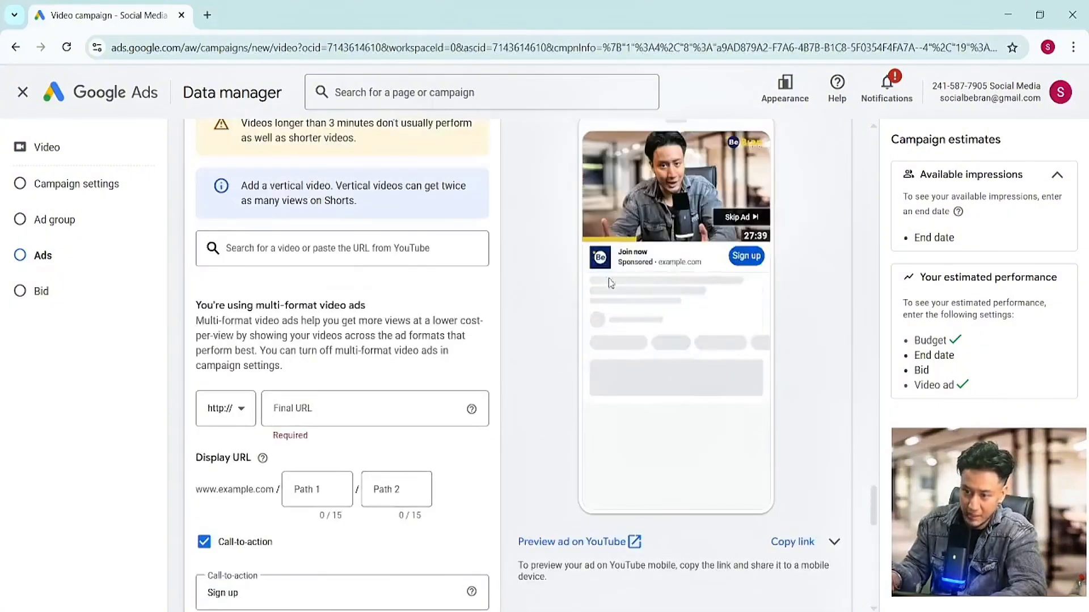
# Look over the ad's long headline and description fields and compare them with the mobile ad preview.
pyautogui.scroll(-6, 540, 340)
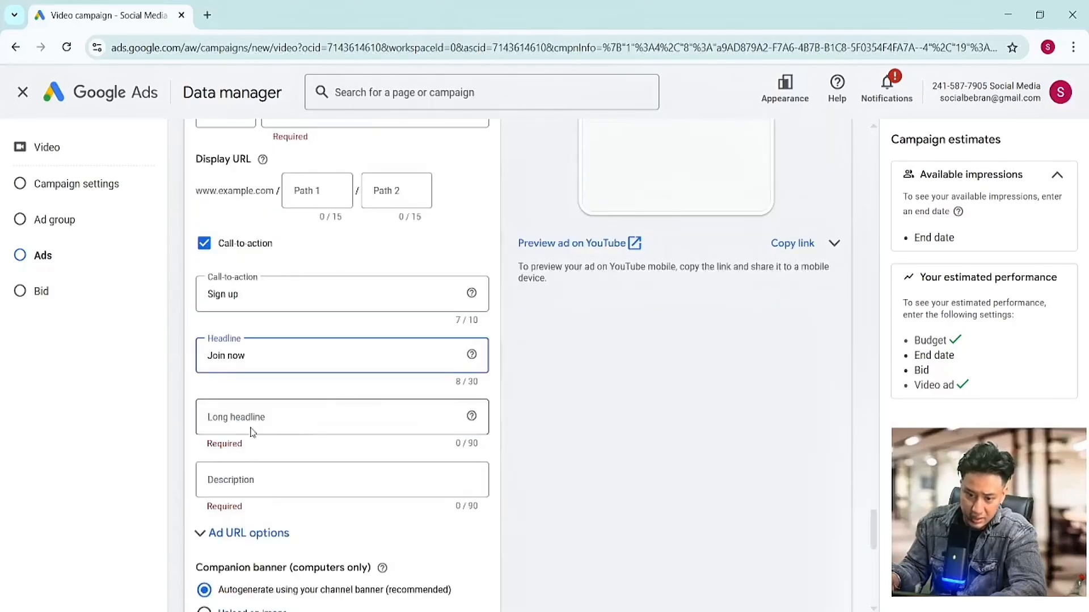
pyautogui.click(250, 410)
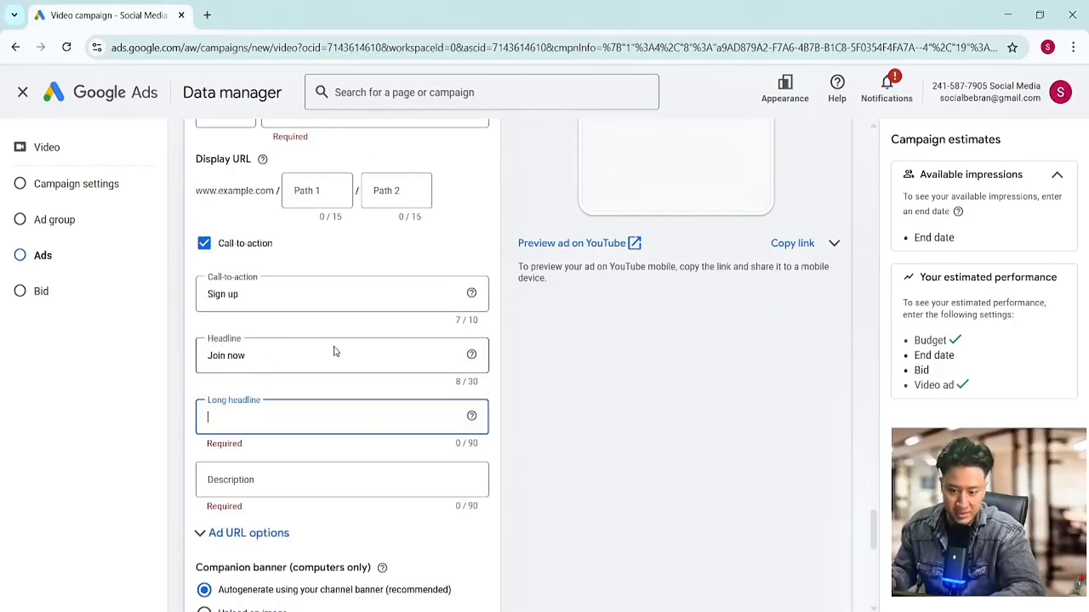
pyautogui.scroll(6, 648, 295)
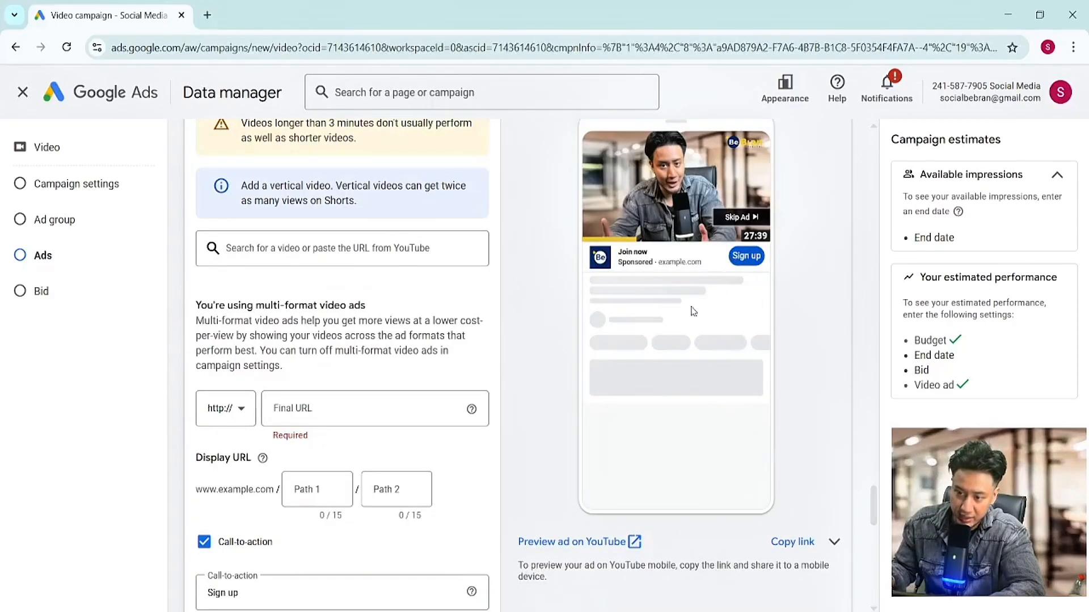
pyautogui.scroll(-3, 692, 312)
pyautogui.click(256, 554)
pyautogui.scroll(4, 591, 383)
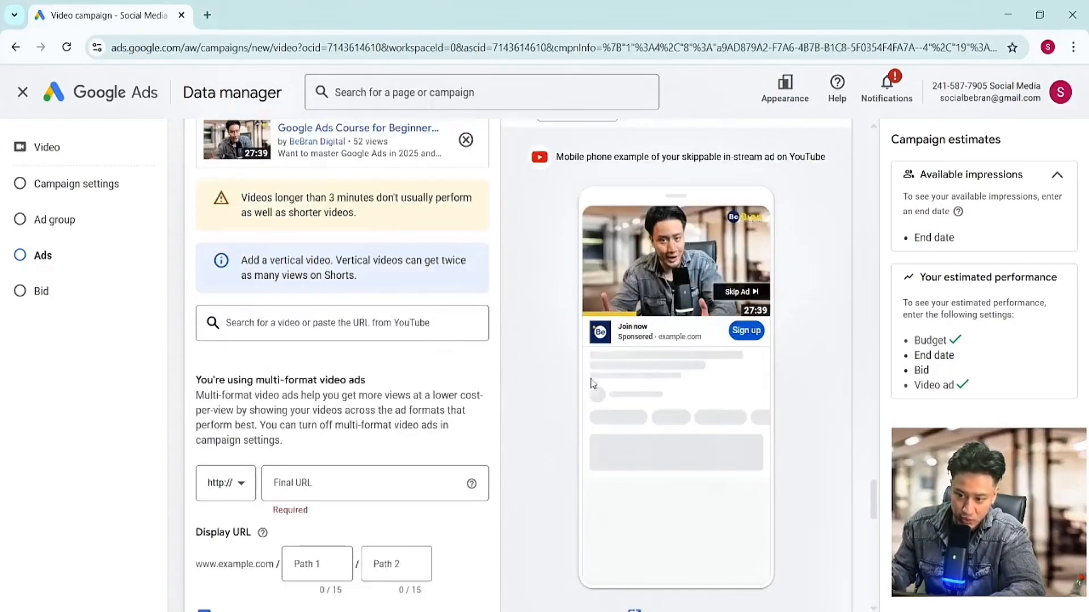
pyautogui.scroll(-5, 688, 448)
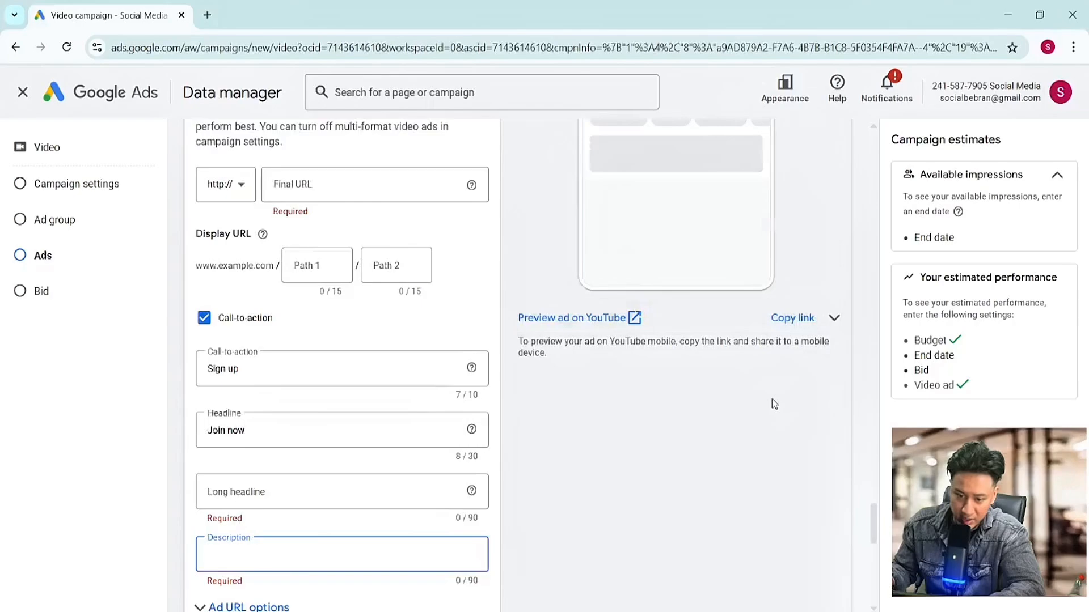
# Switch the video ad's companion banner from autogeneration to Upload an image.
pyautogui.scroll(-3, 771, 400)
pyautogui.click(258, 515)
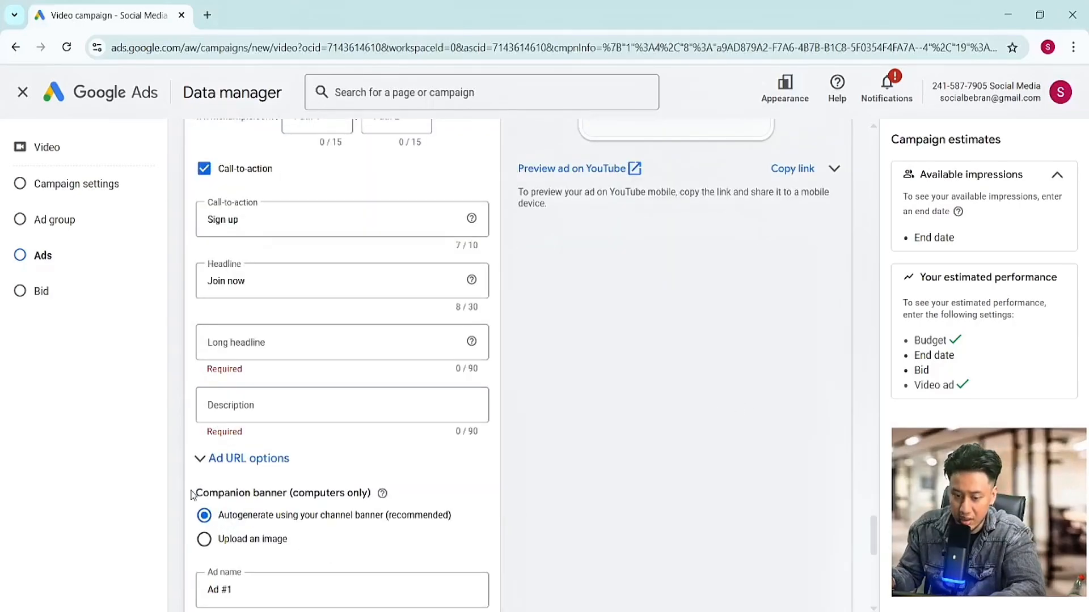
pyautogui.moveTo(193, 494); pyautogui.dragTo(379, 487)
pyautogui.scroll(7, 753, 316)
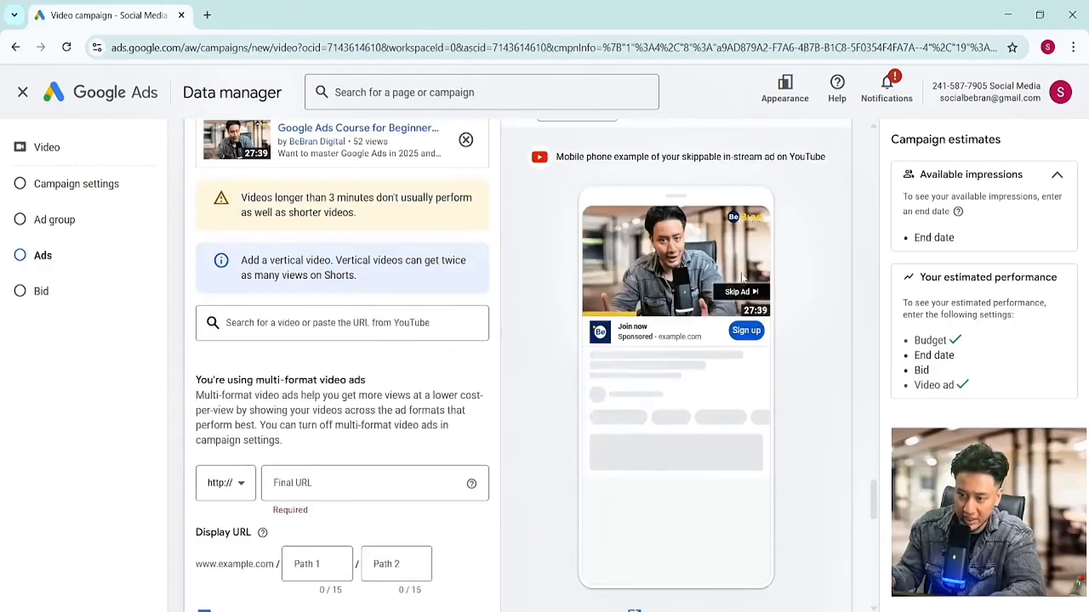
pyautogui.scroll(-8, 746, 357)
pyautogui.click(639, 413)
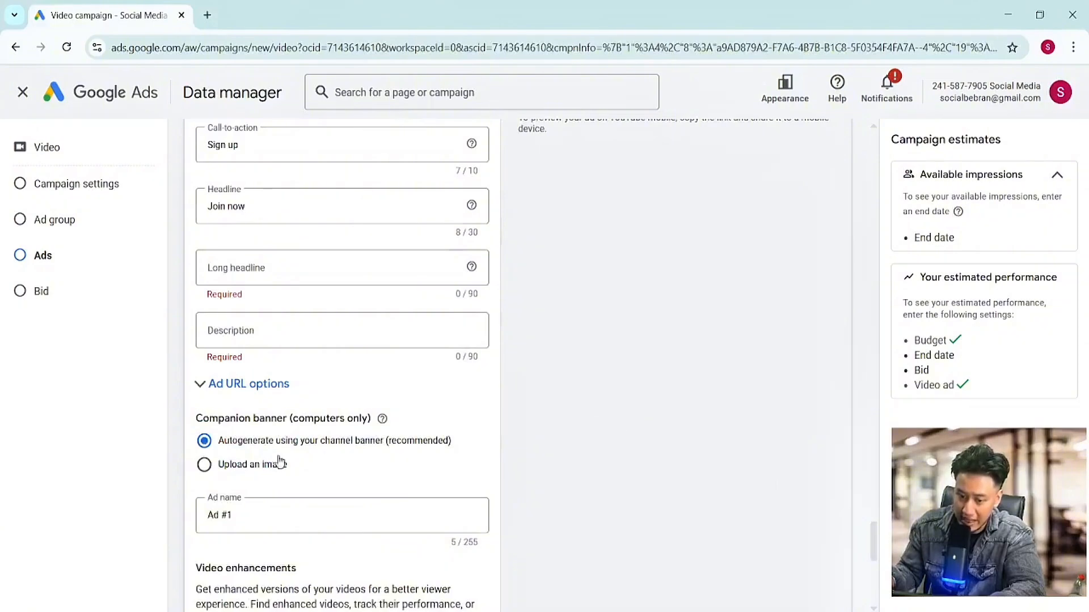
pyautogui.click(205, 467)
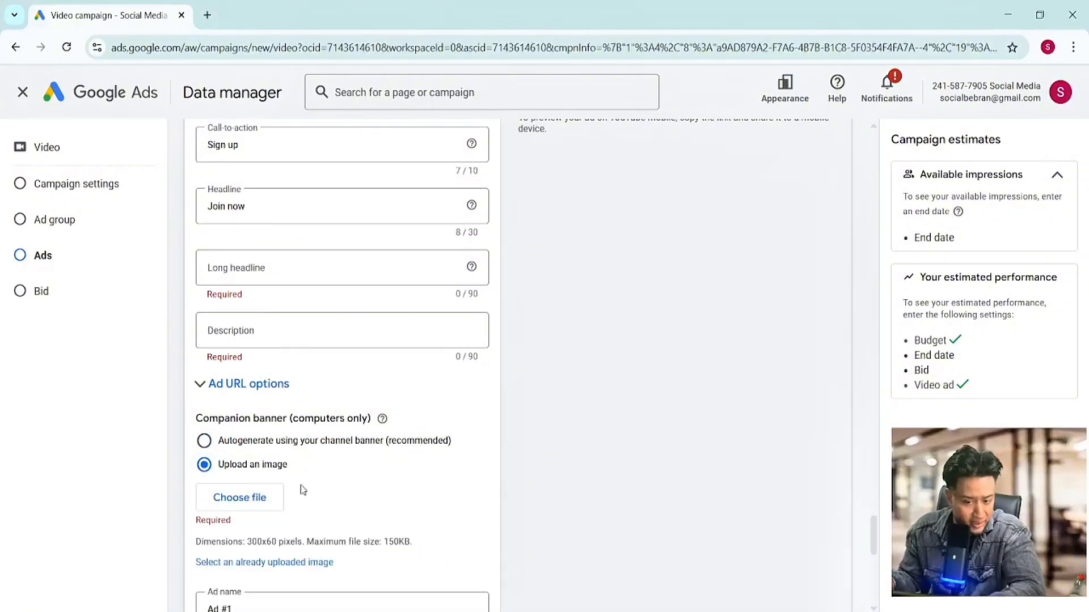
# Look over the ad name, the video enhancements and the ad group's Target CPV bid field.
pyautogui.scroll(-1, 301, 487)
pyautogui.scroll(-4, 328, 451)
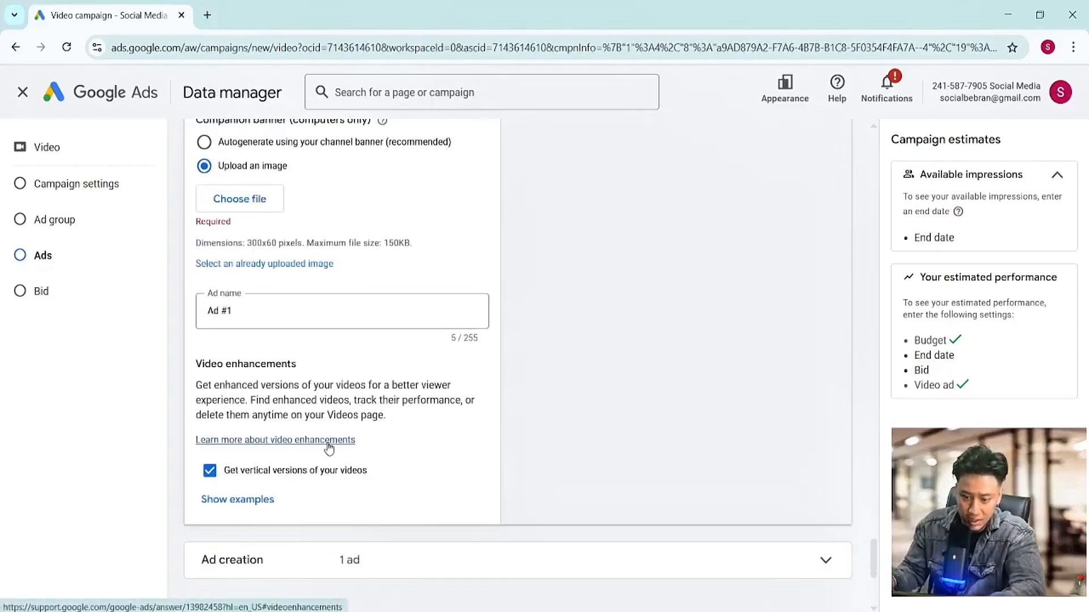
pyautogui.scroll(-2, 470, 431)
pyautogui.scroll(1, 469, 433)
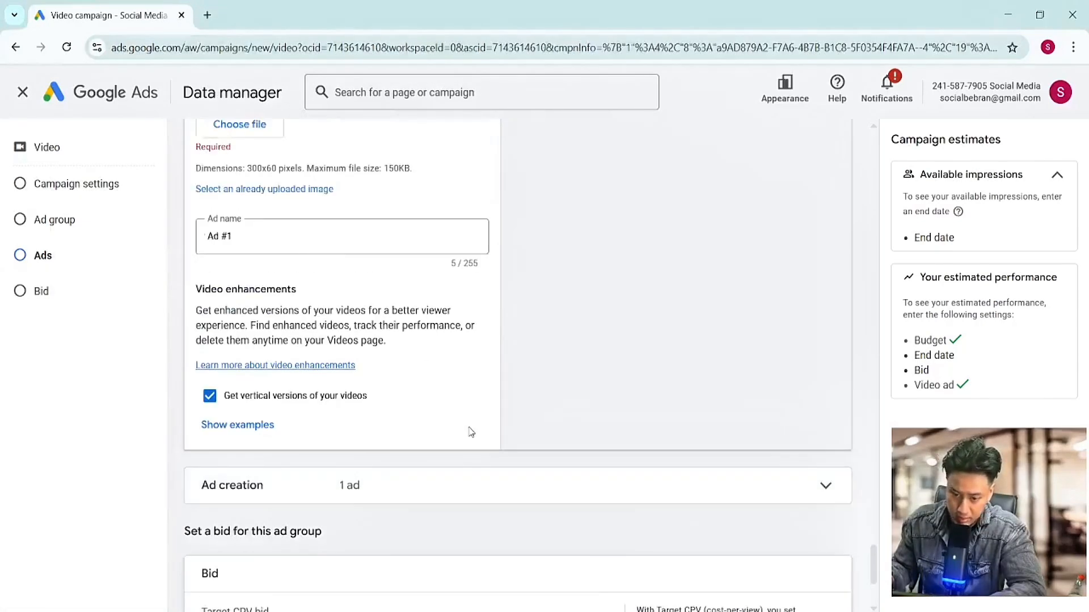
pyautogui.scroll(-2, 434, 386)
pyautogui.scroll(-1, 437, 390)
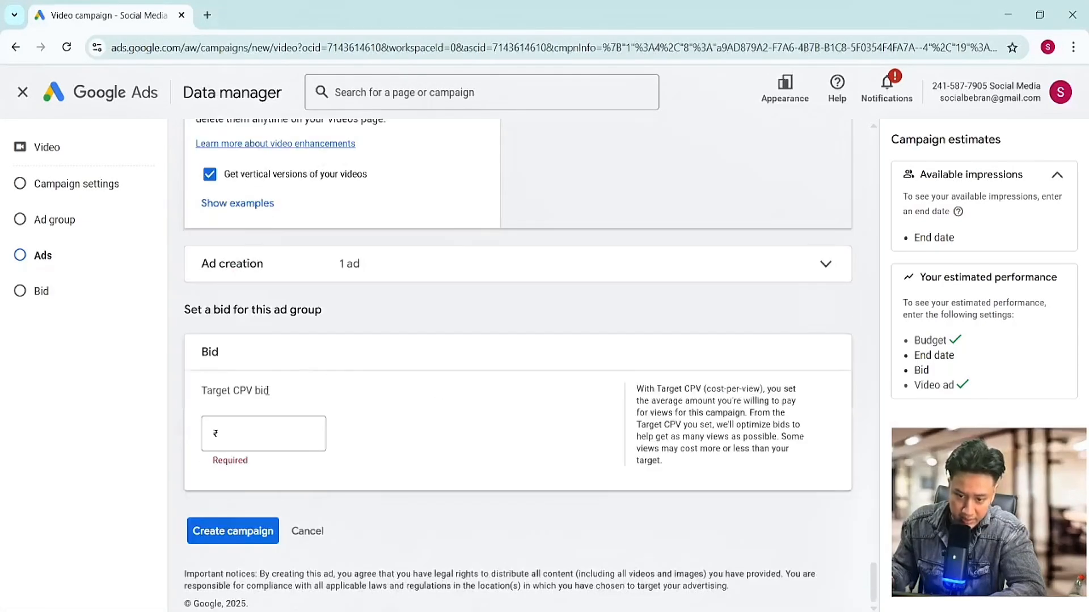
pyautogui.moveTo(246, 390); pyautogui.dragTo(272, 384)
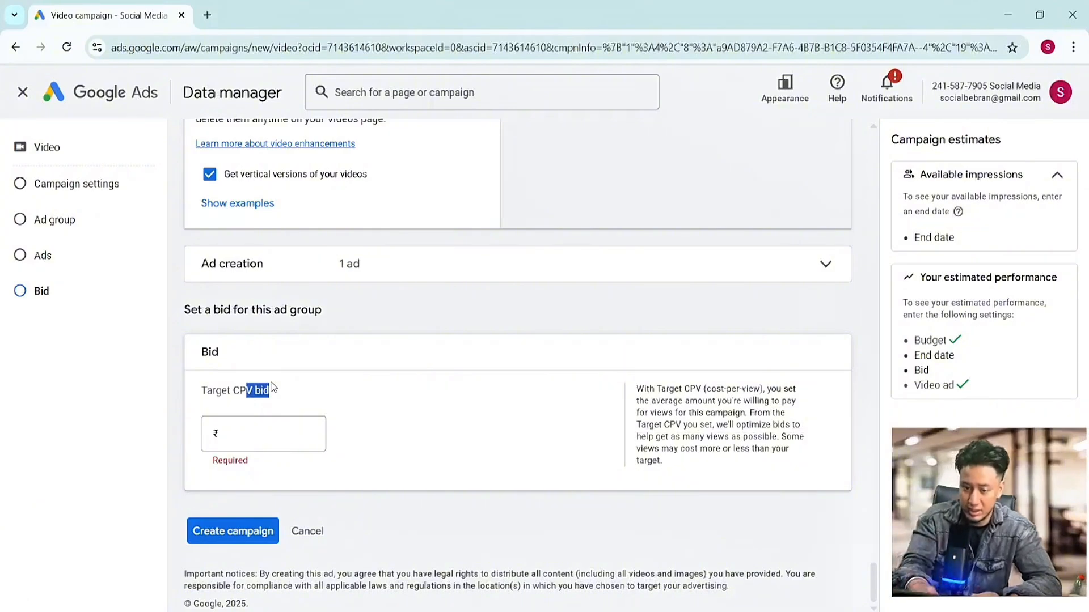
pyautogui.click(273, 387)
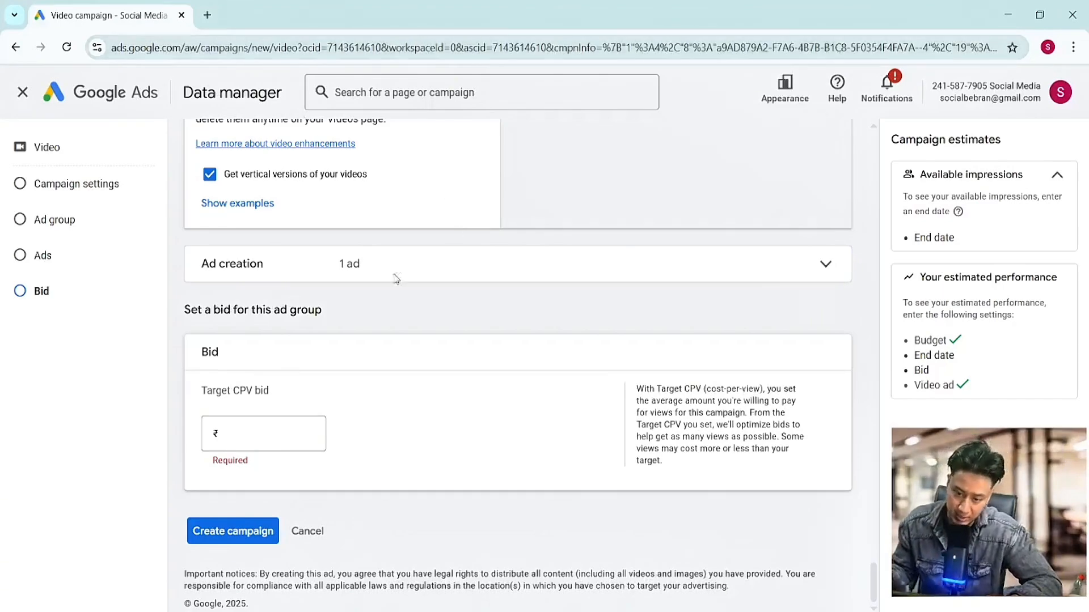
pyautogui.click(265, 434)
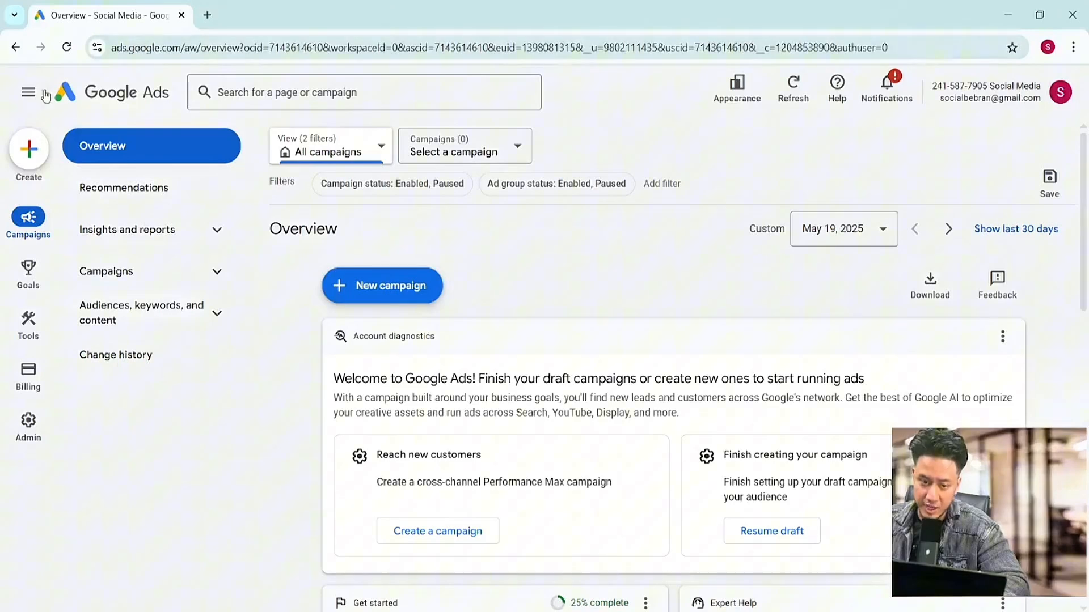
# Start a new campaign from the account overview, skip the business details, and choose the Video campaign type.
pyautogui.click(43, 93)
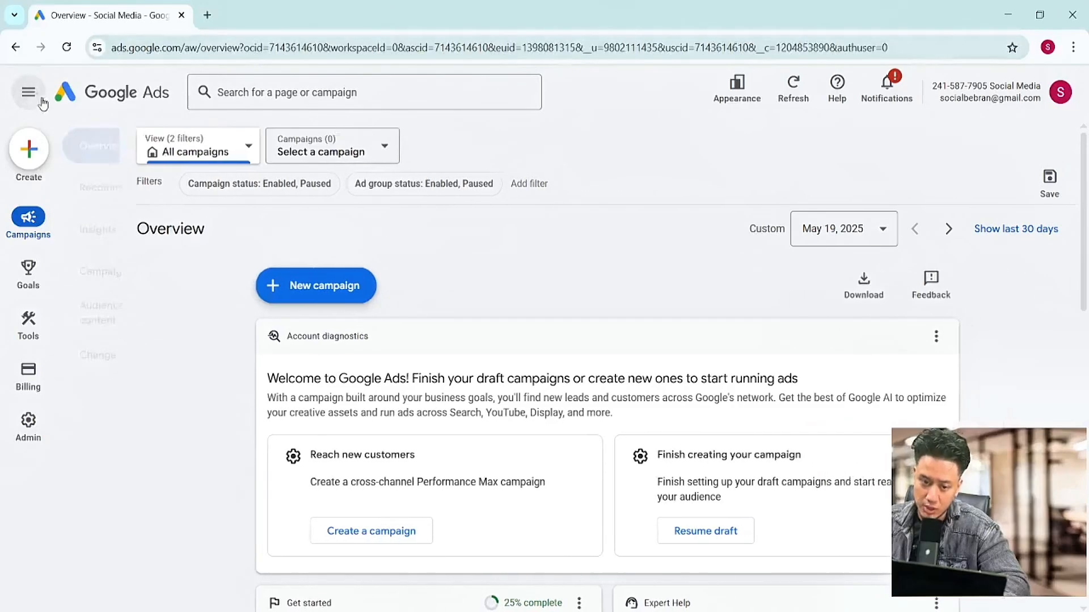
pyautogui.click(29, 150)
pyautogui.click(81, 162)
pyautogui.scroll(-1, 474, 357)
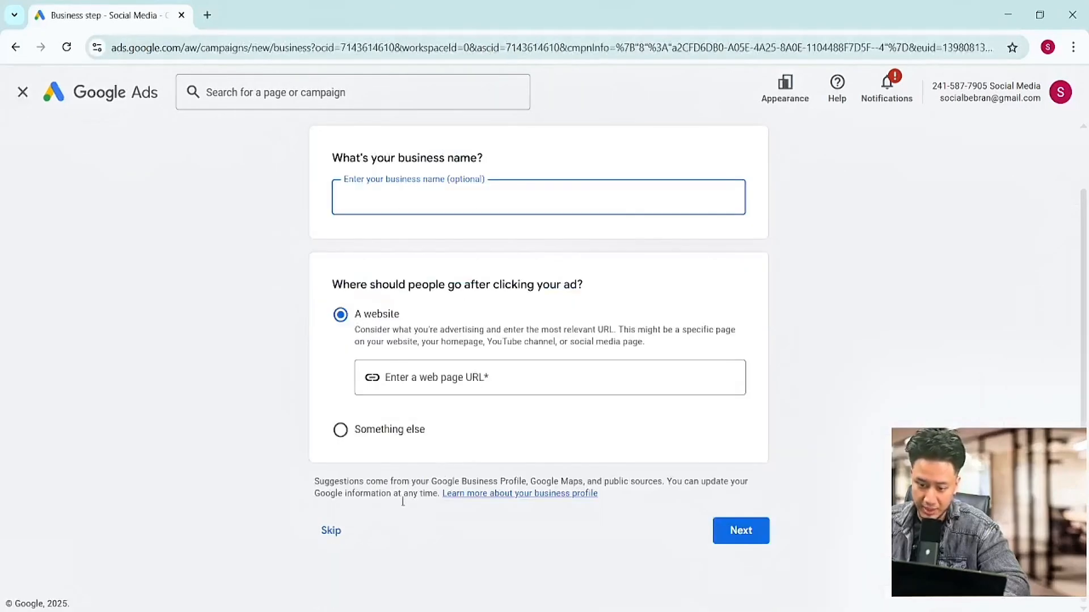
pyautogui.click(332, 531)
pyautogui.click(618, 512)
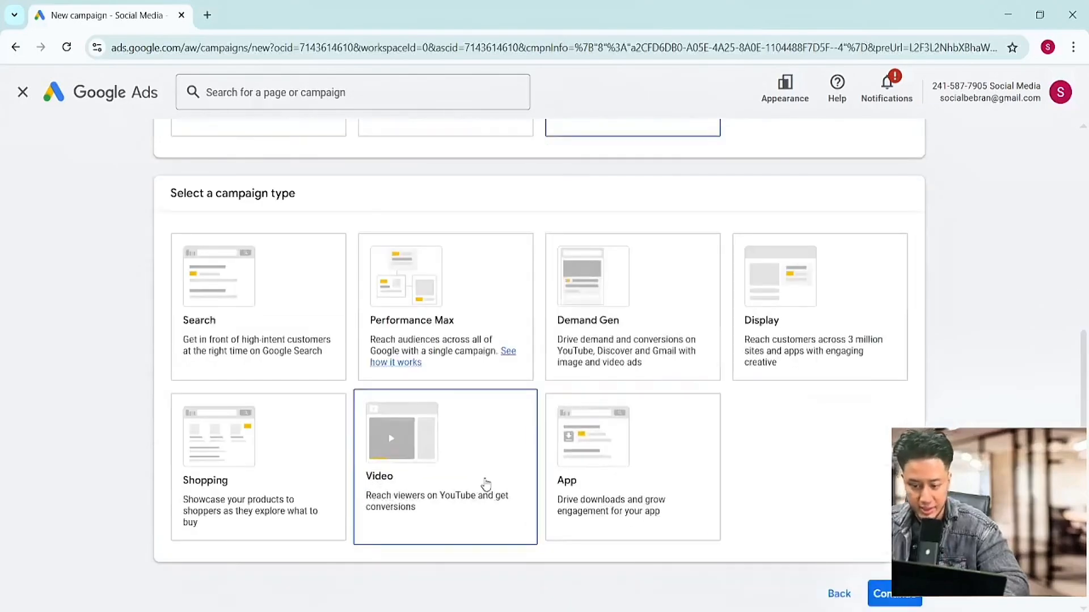
pyautogui.click(486, 481)
# Select the Ad sequence subtype for the video campaign and continue to its campaign settings.
pyautogui.scroll(-1, 317, 464)
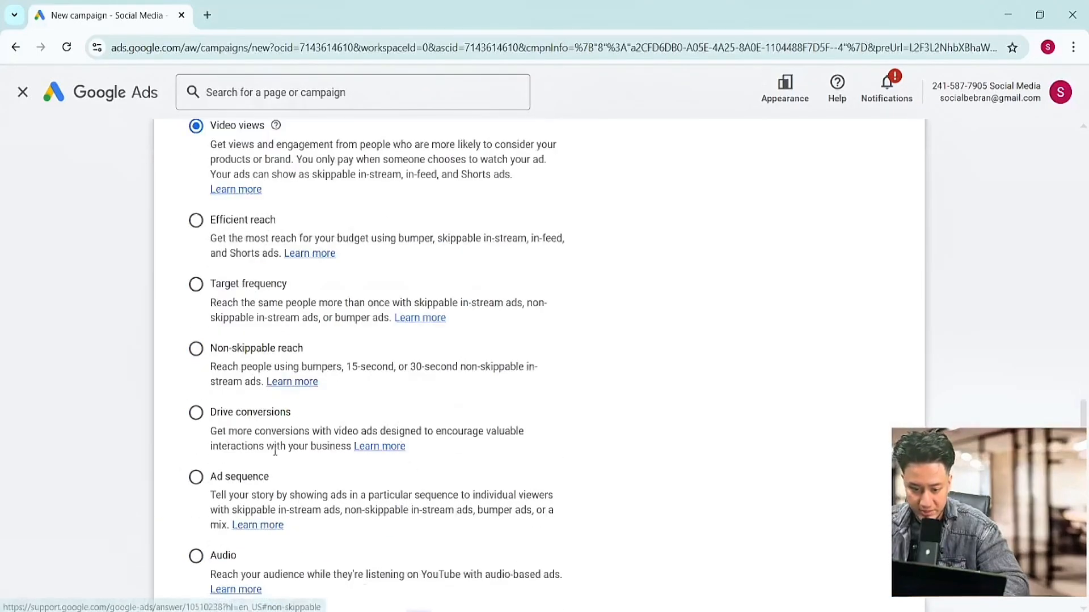
pyautogui.click(195, 477)
pyautogui.scroll(-1, 288, 496)
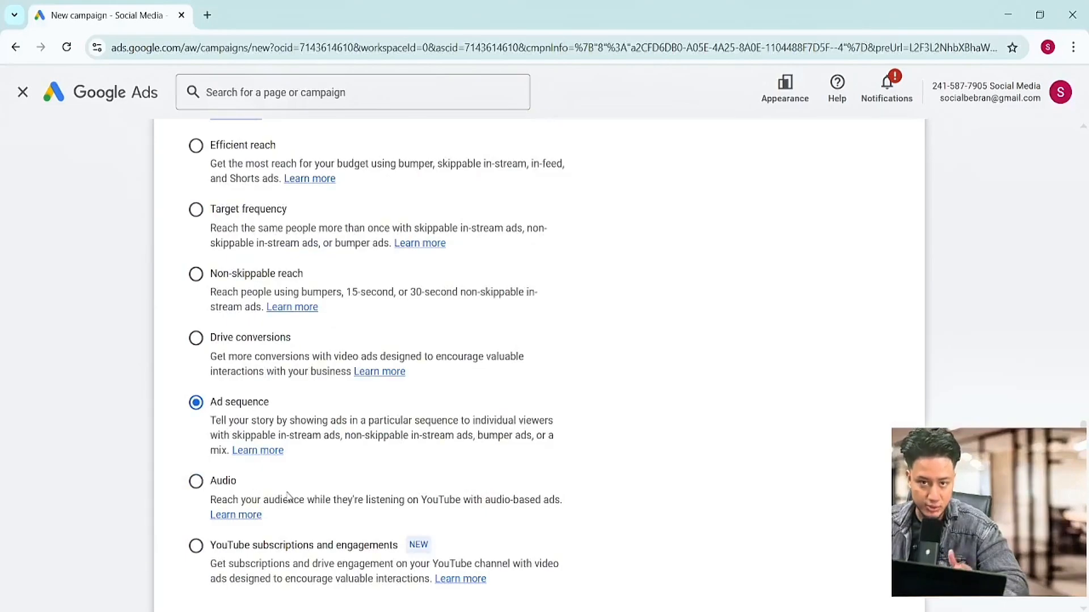
pyautogui.scroll(-2, 287, 496)
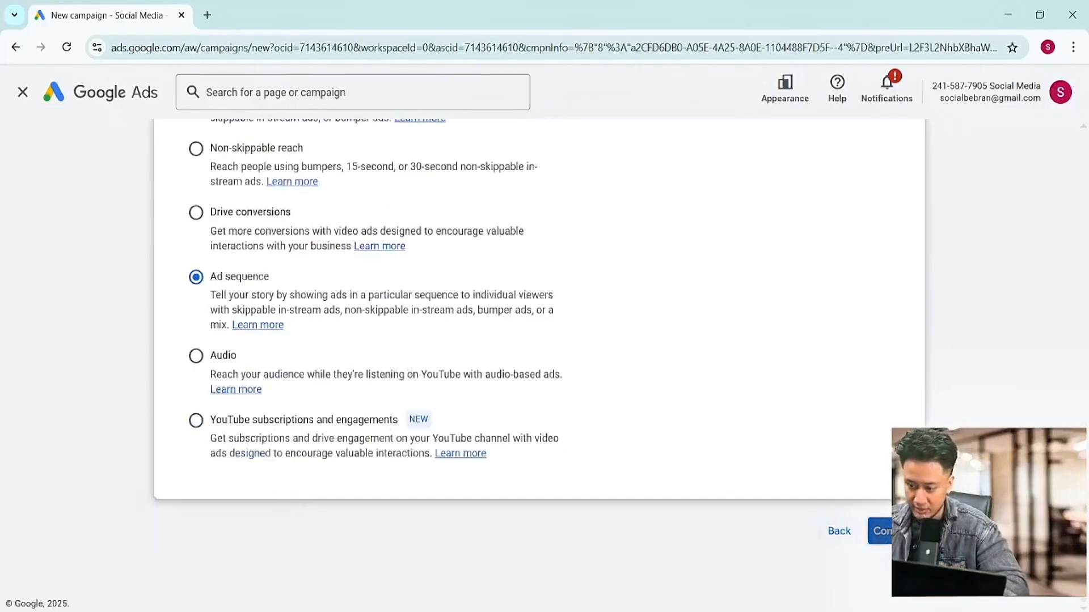
pyautogui.click(880, 531)
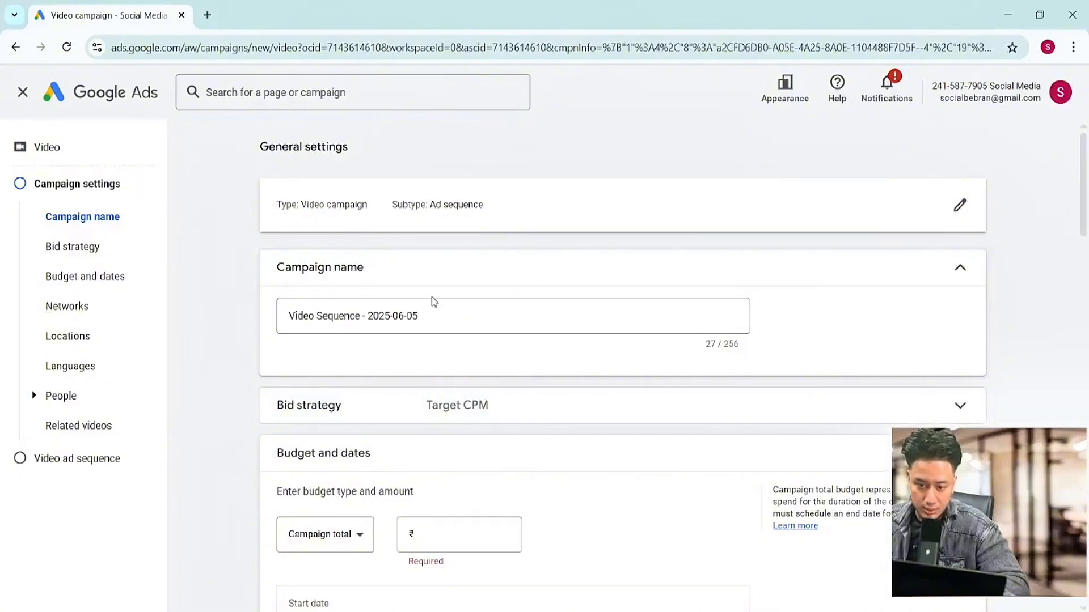
# Look through the Ad sequence campaign settings, from budget and locations to people, related videos and sequence templates.
pyautogui.scroll(-8, 444, 363)
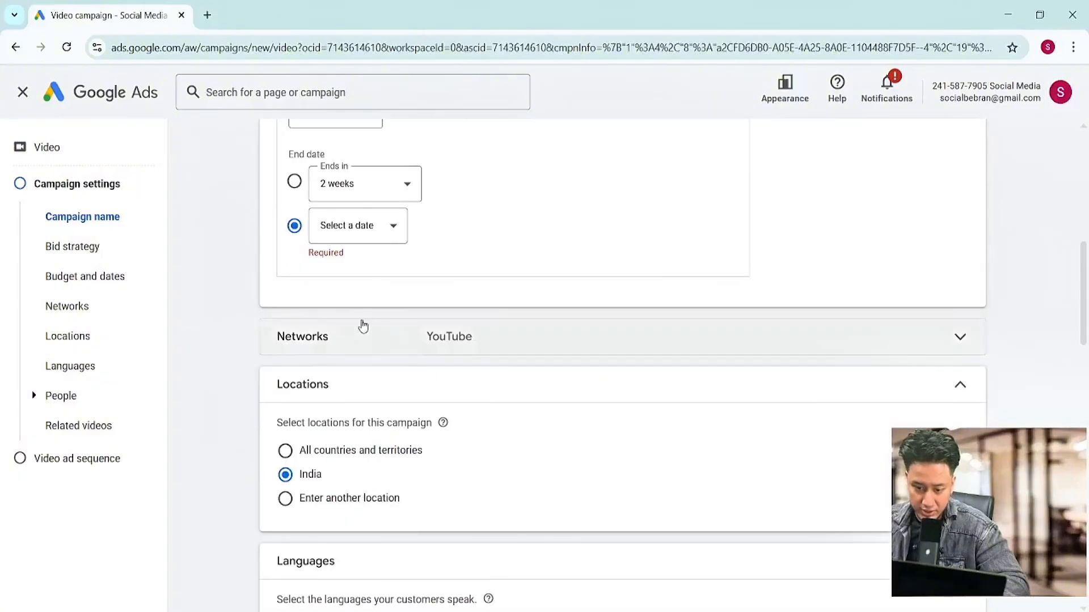
pyautogui.scroll(-5, 741, 306)
pyautogui.scroll(-2, 536, 312)
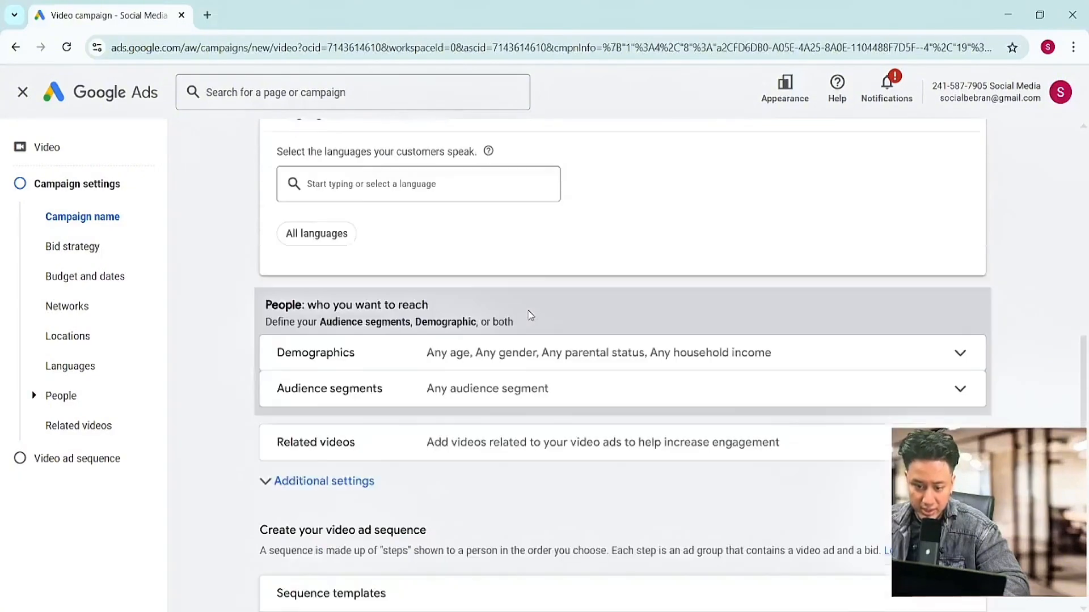
pyautogui.scroll(-6, 530, 316)
pyautogui.scroll(6, 530, 316)
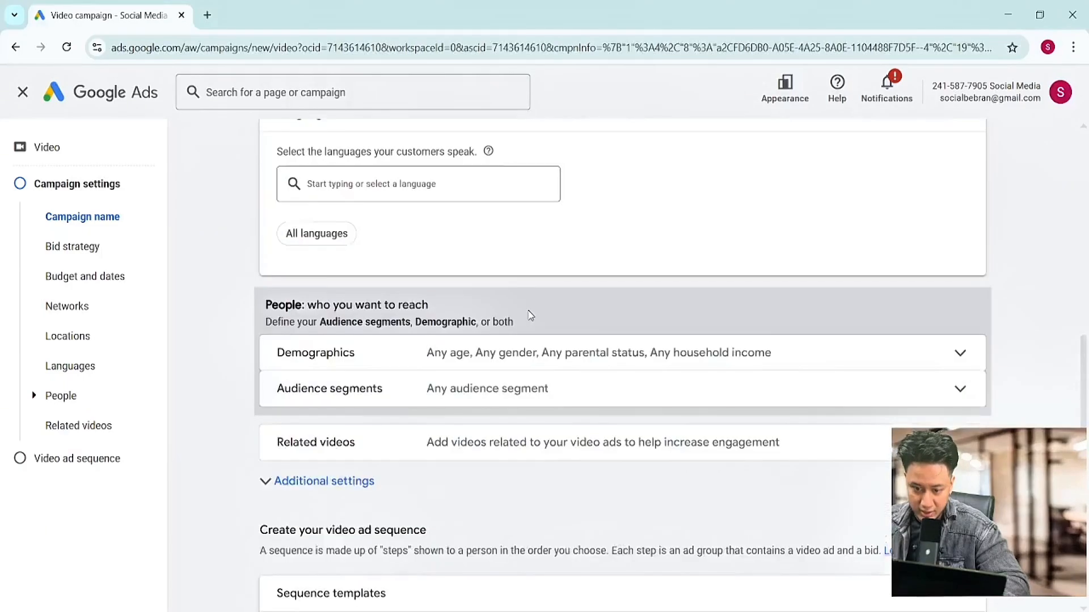
pyautogui.scroll(3, 804, 365)
pyautogui.scroll(10, 502, 363)
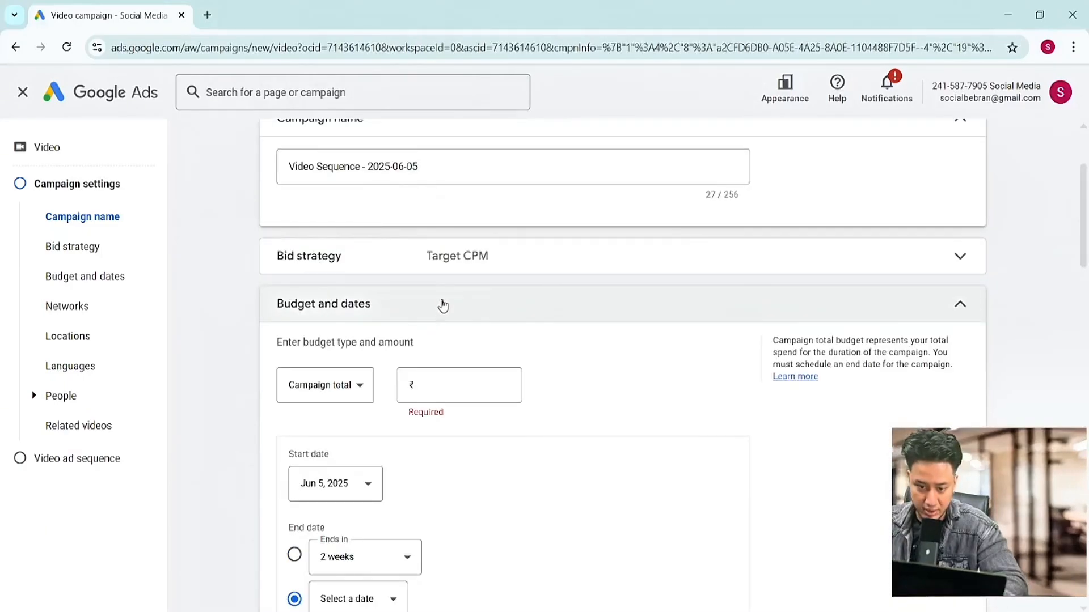
# Set the Ad sequence campaign's bid strategy to Maximum CPV and look over its budget and date settings.
pyautogui.click(391, 263)
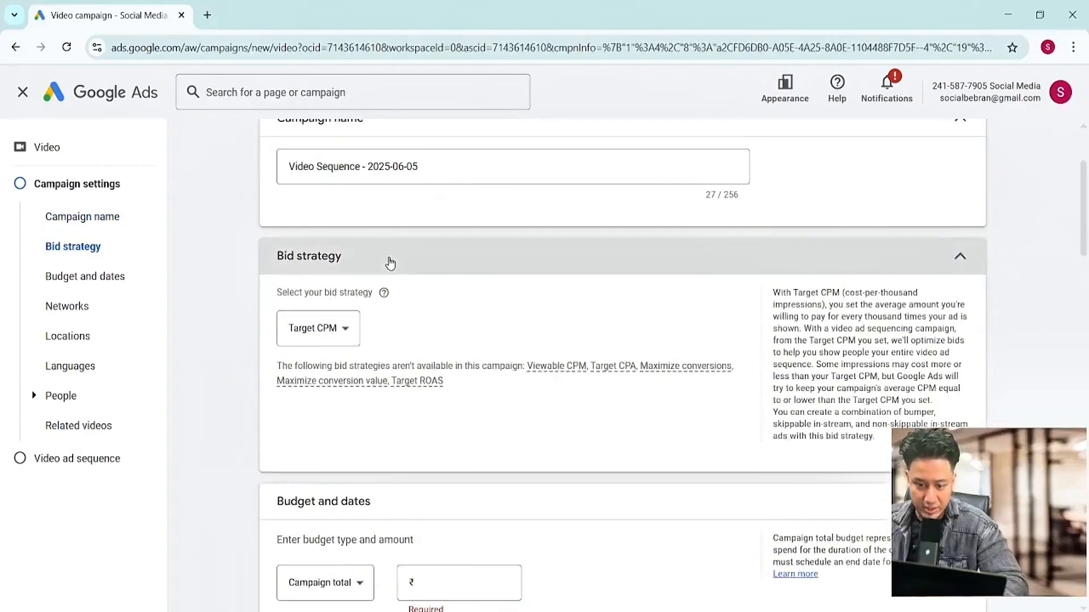
pyautogui.click(326, 329)
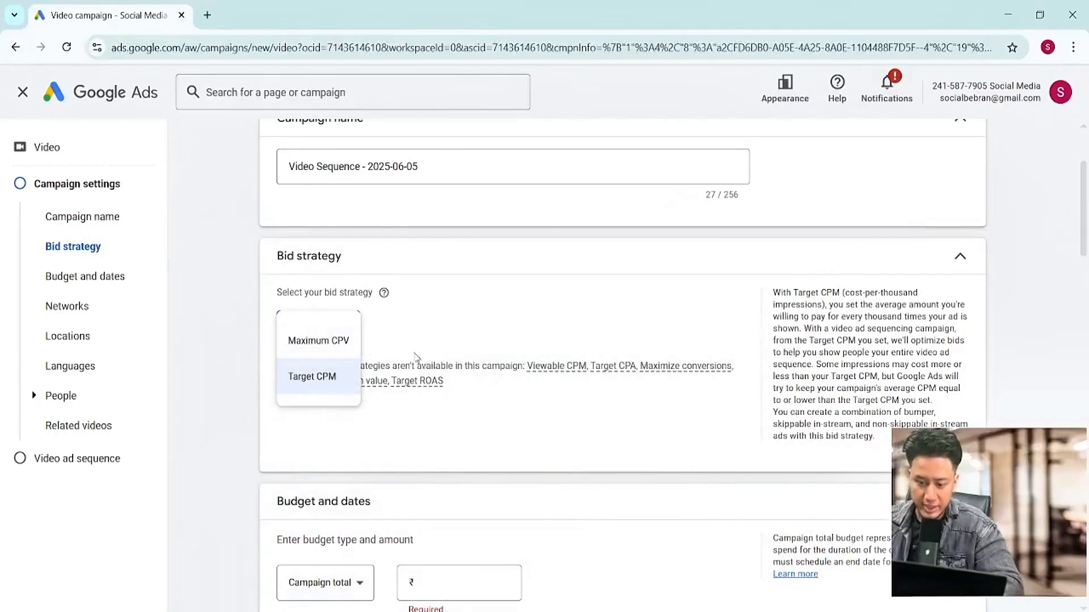
pyautogui.click(320, 352)
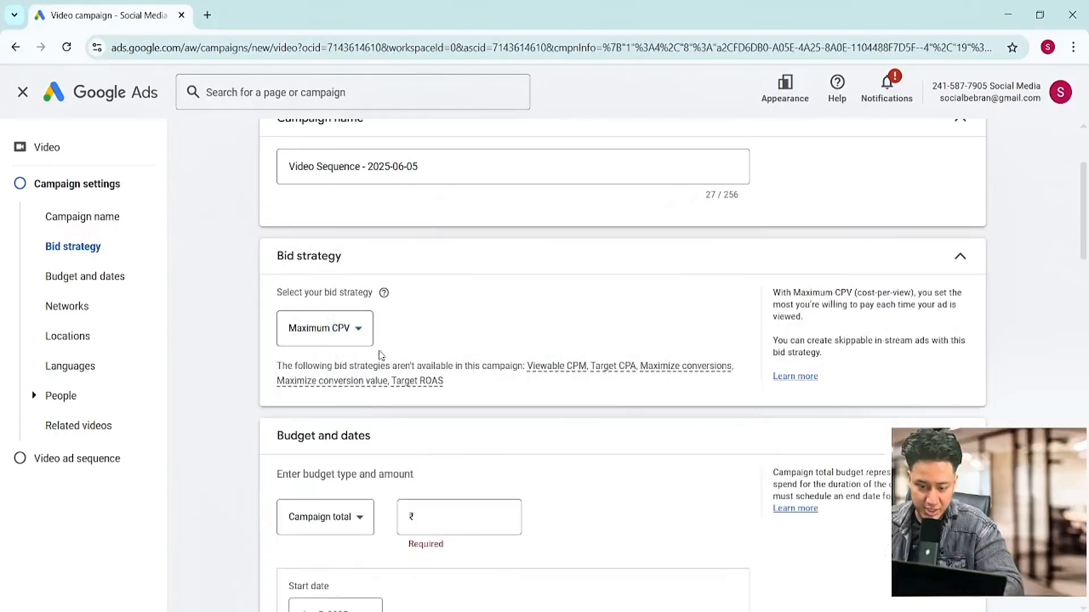
pyautogui.scroll(-1, 459, 389)
pyautogui.scroll(-10, 459, 389)
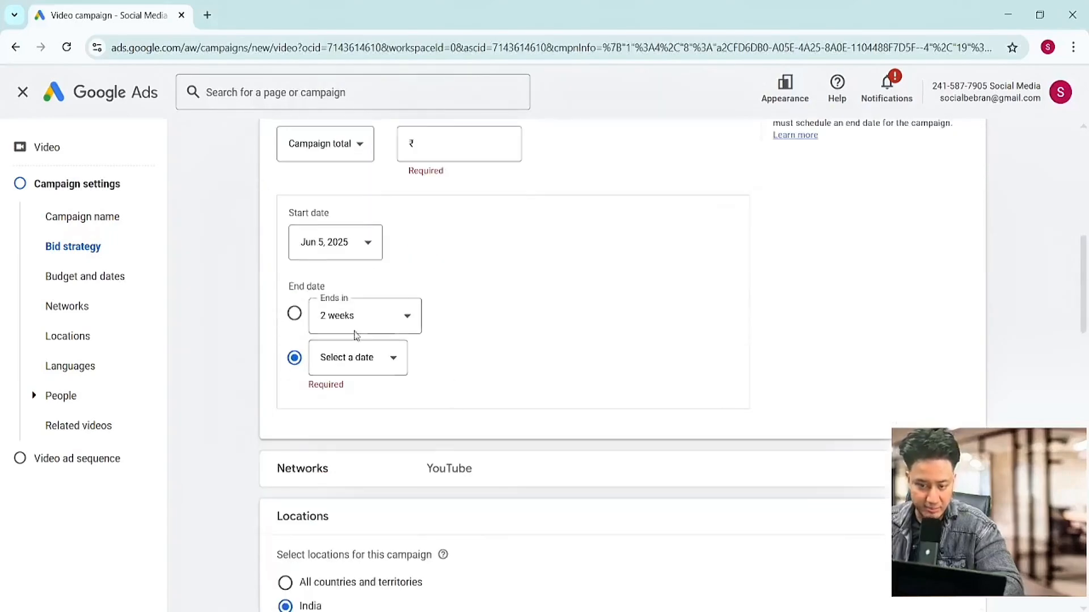
# Expand the demographic targeting and look over the locations, languages and people settings of the Ad sequence campaign.
pyautogui.scroll(-5, 540, 360)
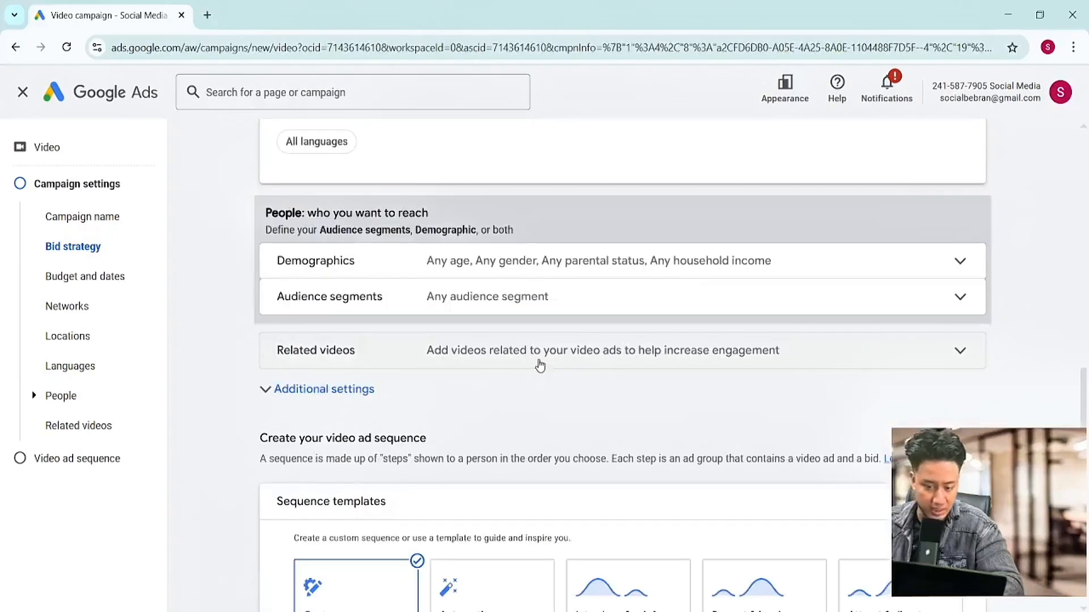
pyautogui.click(397, 264)
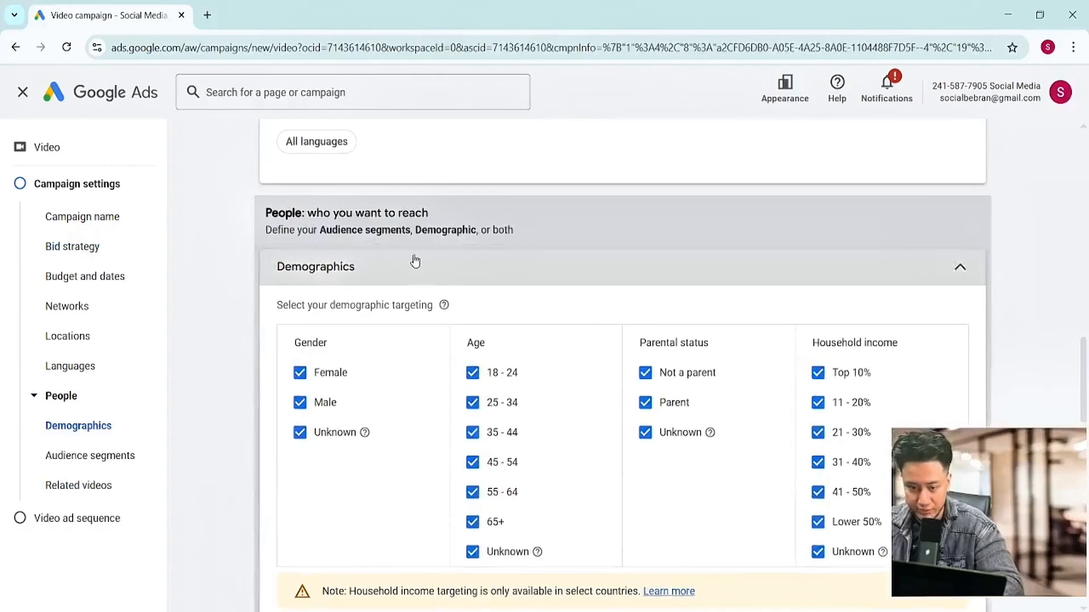
pyautogui.scroll(1, 469, 264)
pyautogui.scroll(3, 329, 210)
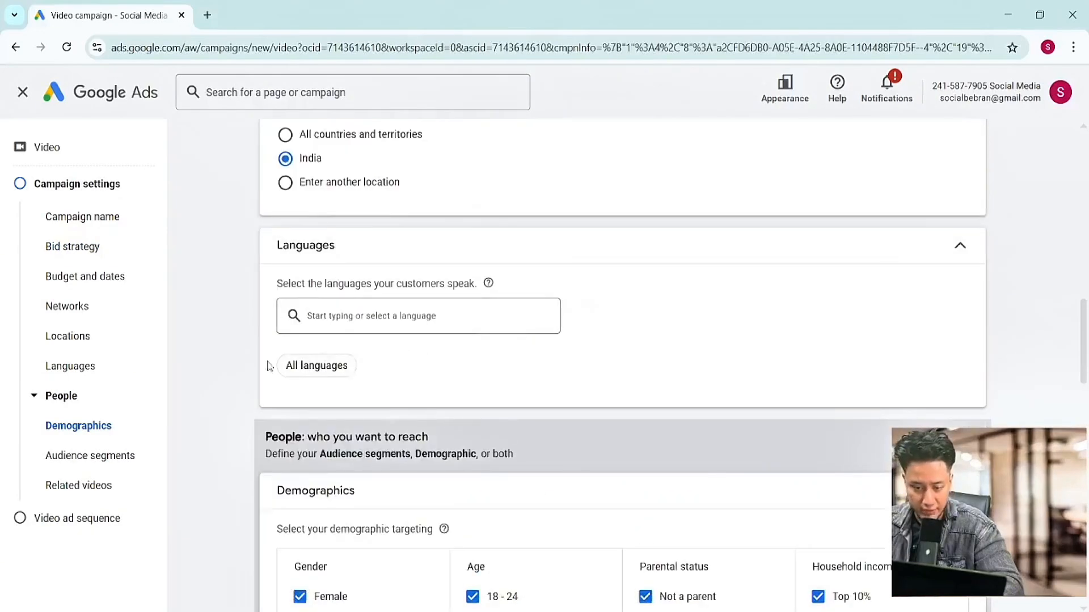
pyautogui.scroll(-6, 448, 442)
pyautogui.scroll(-5, 448, 441)
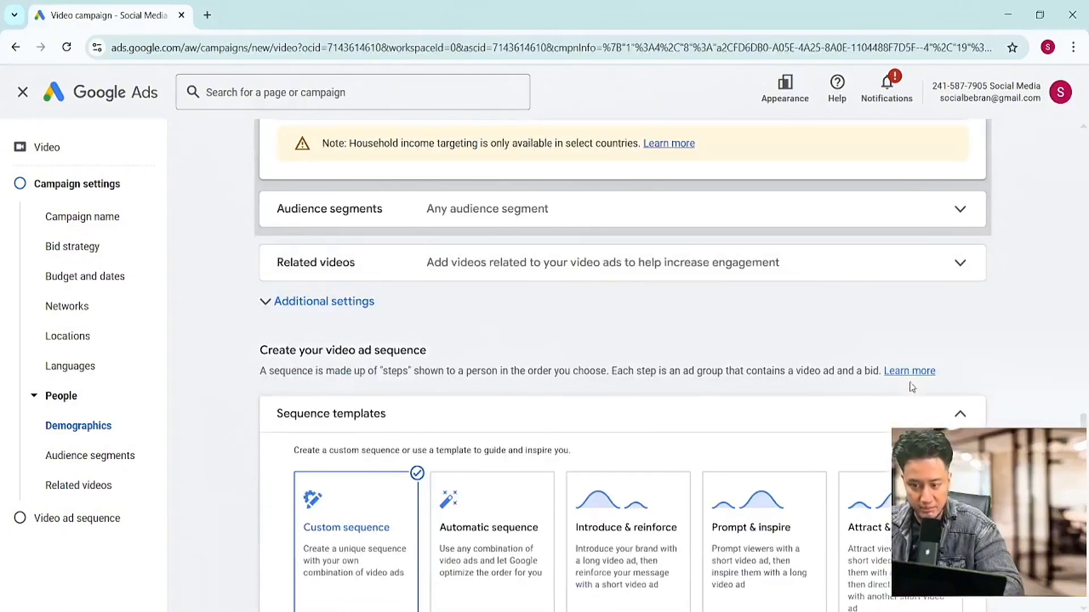
# Examine the sequence templates for the video ad sequence, focusing on the Custom sequence option.
pyautogui.scroll(-3, 544, 317)
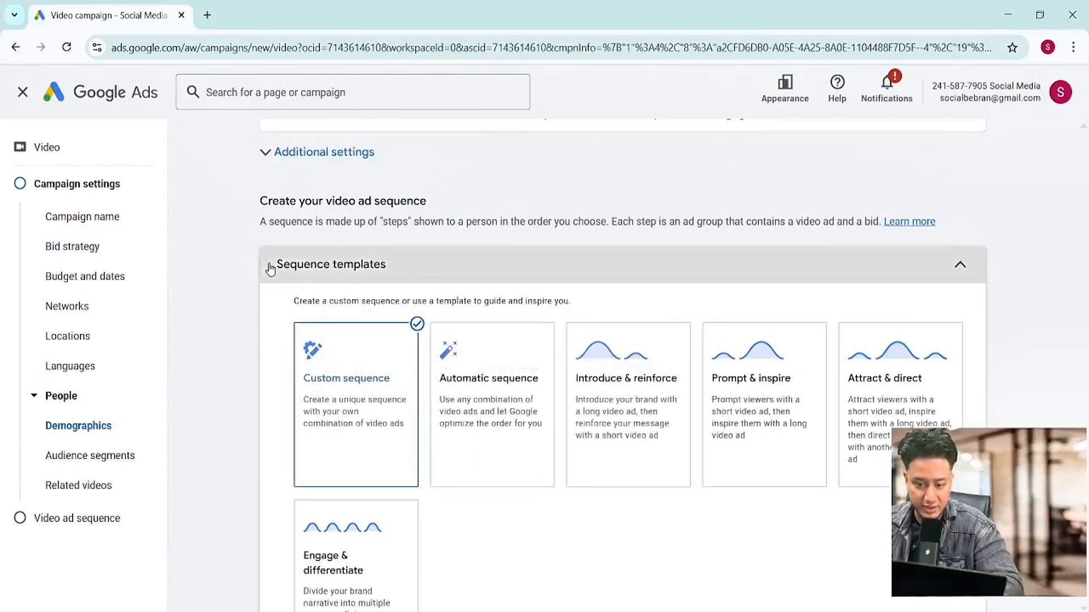
pyautogui.moveTo(267, 266); pyautogui.dragTo(409, 267)
pyautogui.click(411, 267)
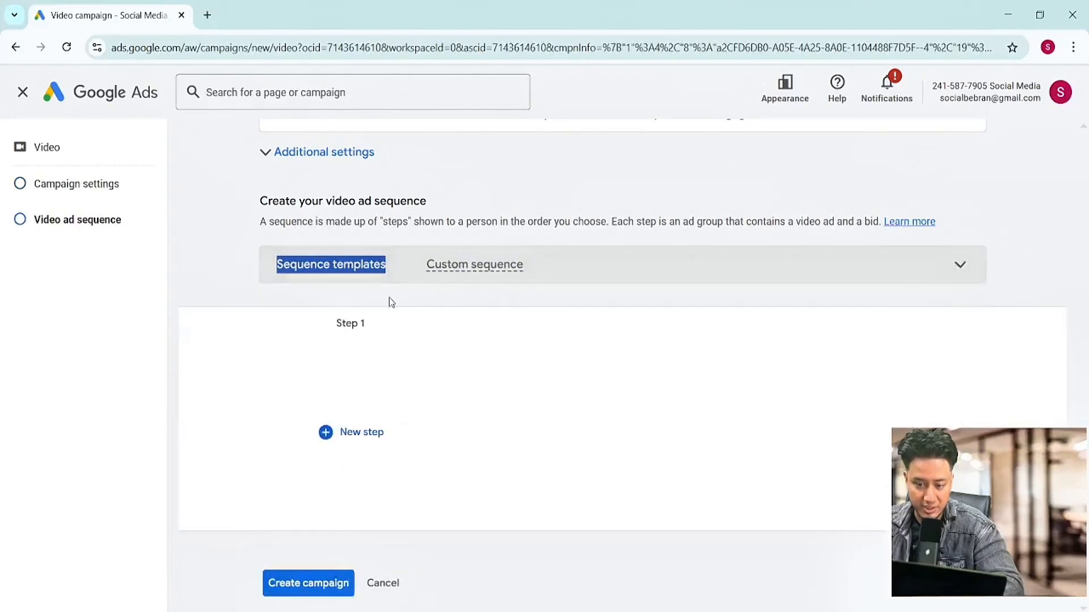
pyautogui.click(418, 281)
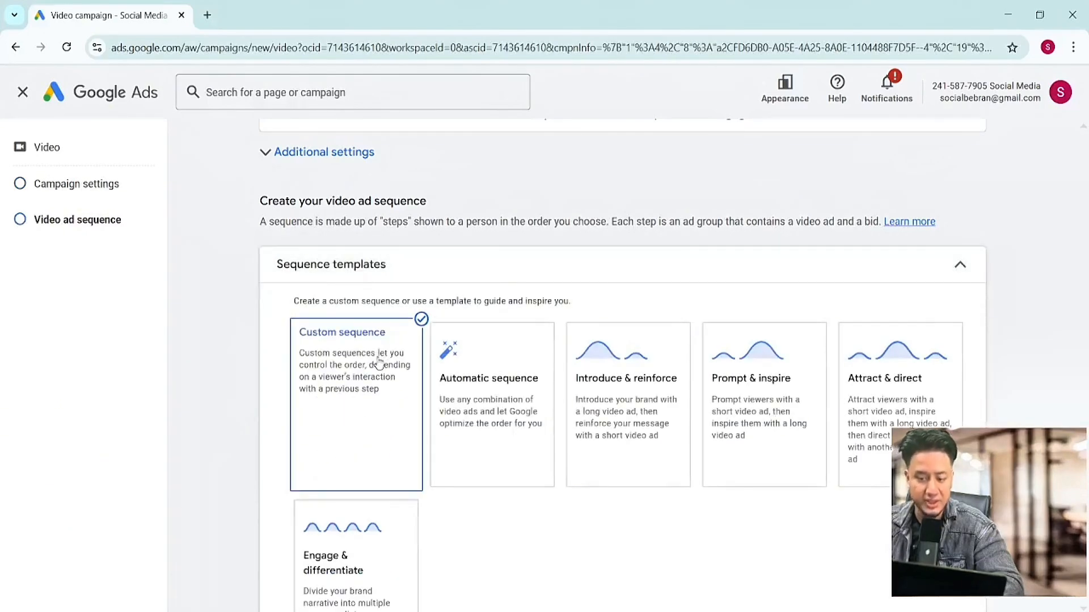
pyautogui.scroll(-1, 378, 363)
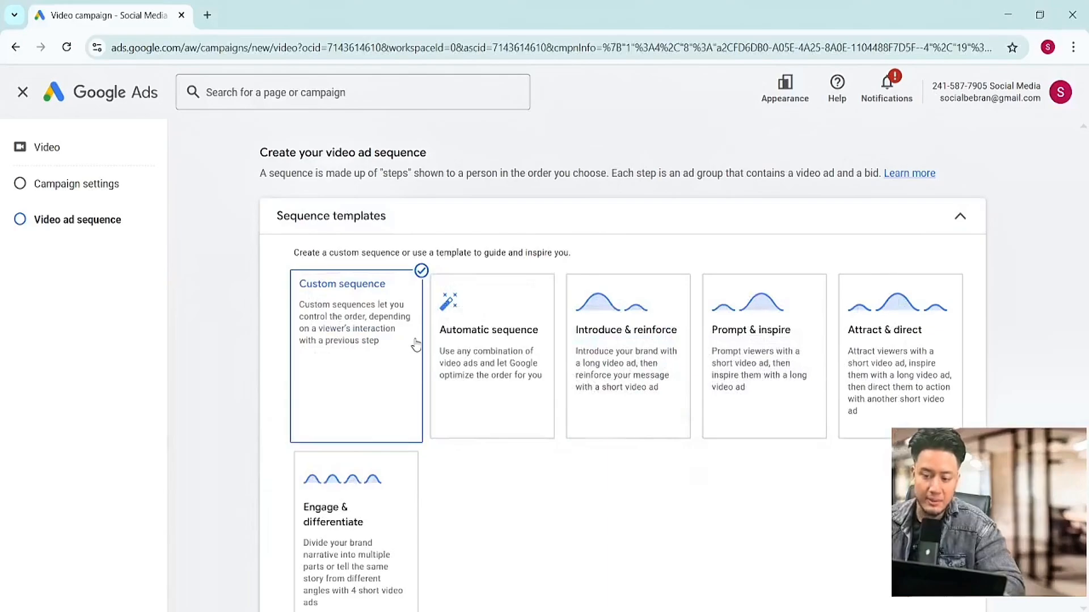
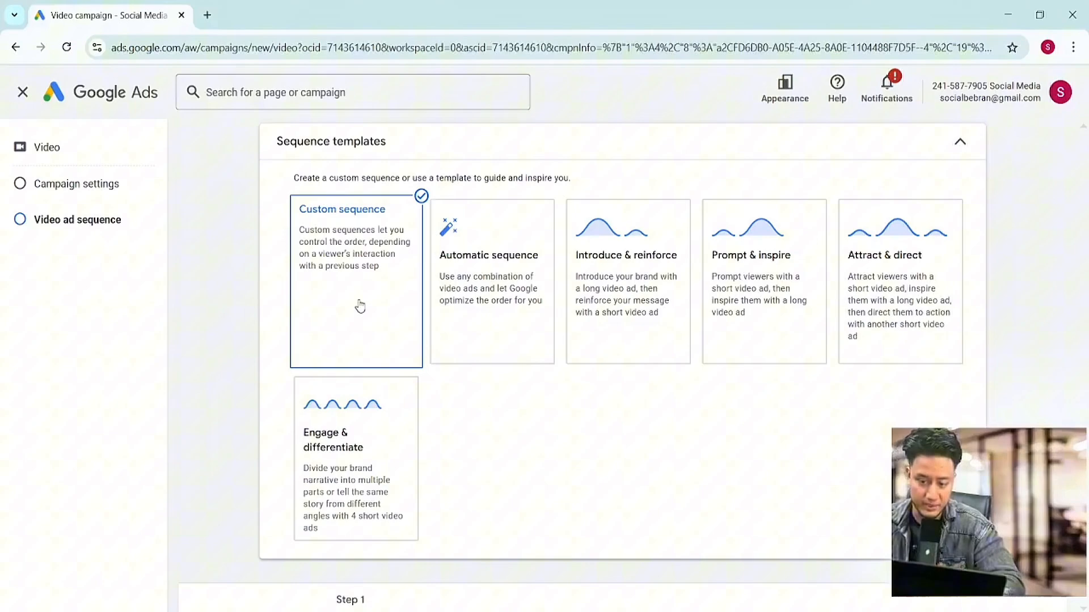
# Add a new step to the custom sequence, dismiss the introduction, and name its ad group YT.
pyautogui.scroll(-5, 391, 340)
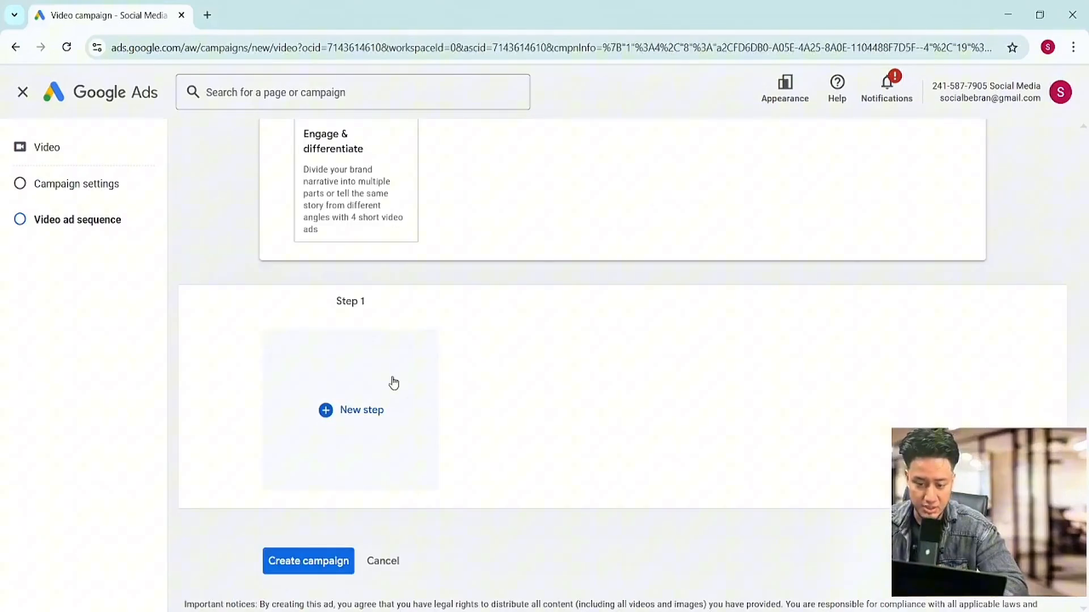
pyautogui.click(393, 383)
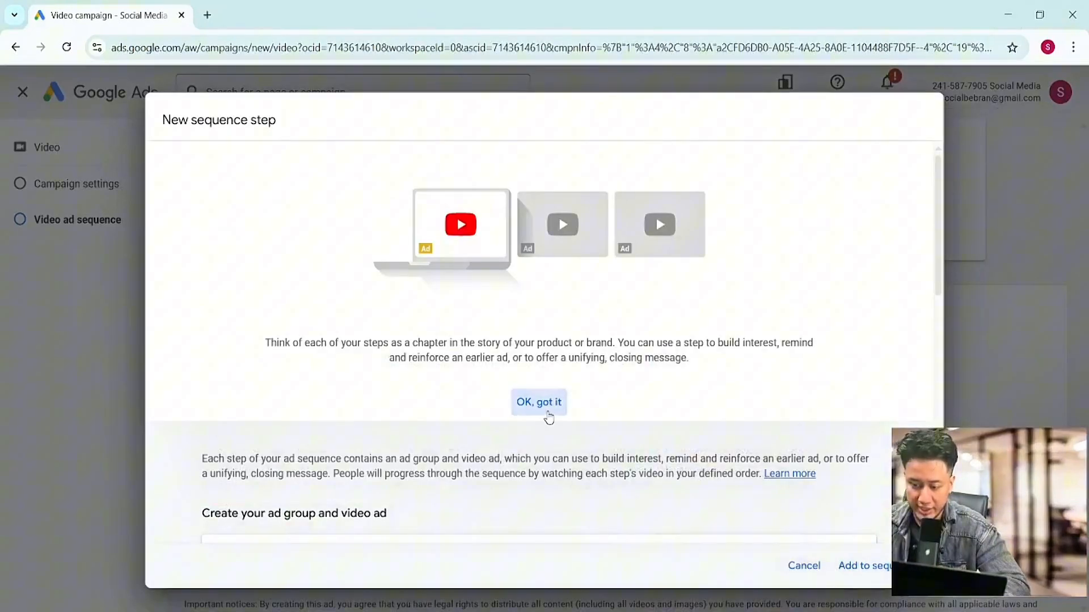
pyautogui.click(548, 416)
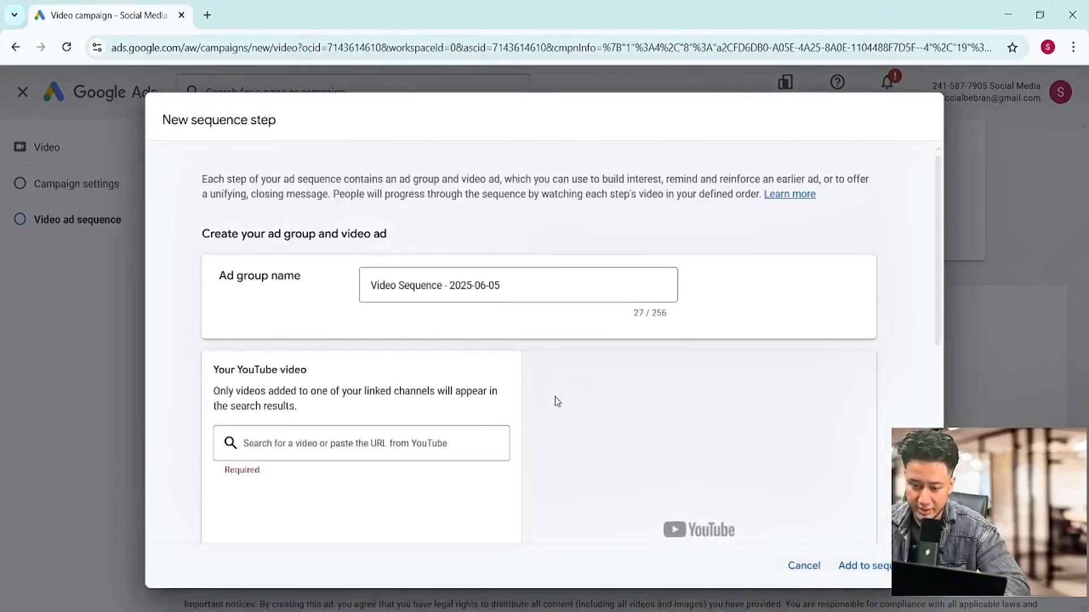
pyautogui.tripleClick(518, 295)
pyautogui.write('YT')
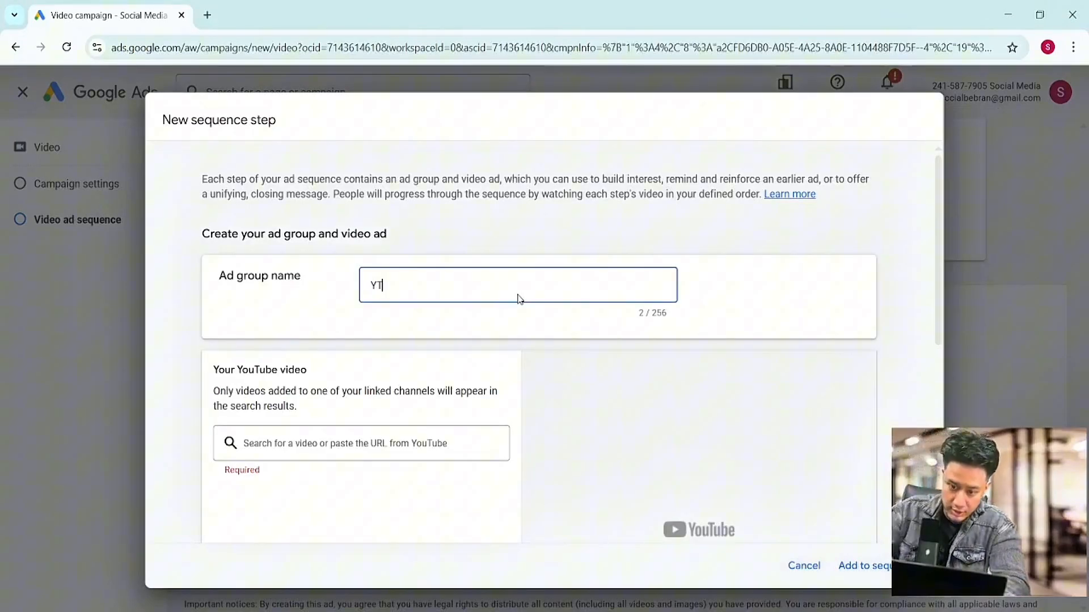
# Switch to YouTube Studio in the BeBran browser profile and copy the shareable link of the newest Google Ads Course for Beginners video.
pyautogui.click(276, 442)
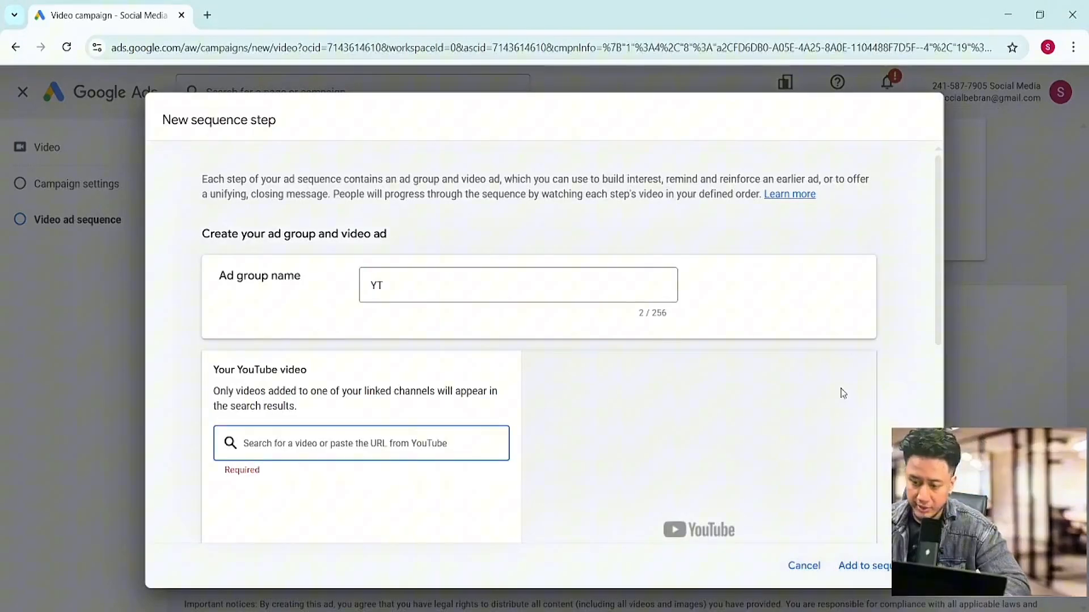
pyautogui.click(1046, 47)
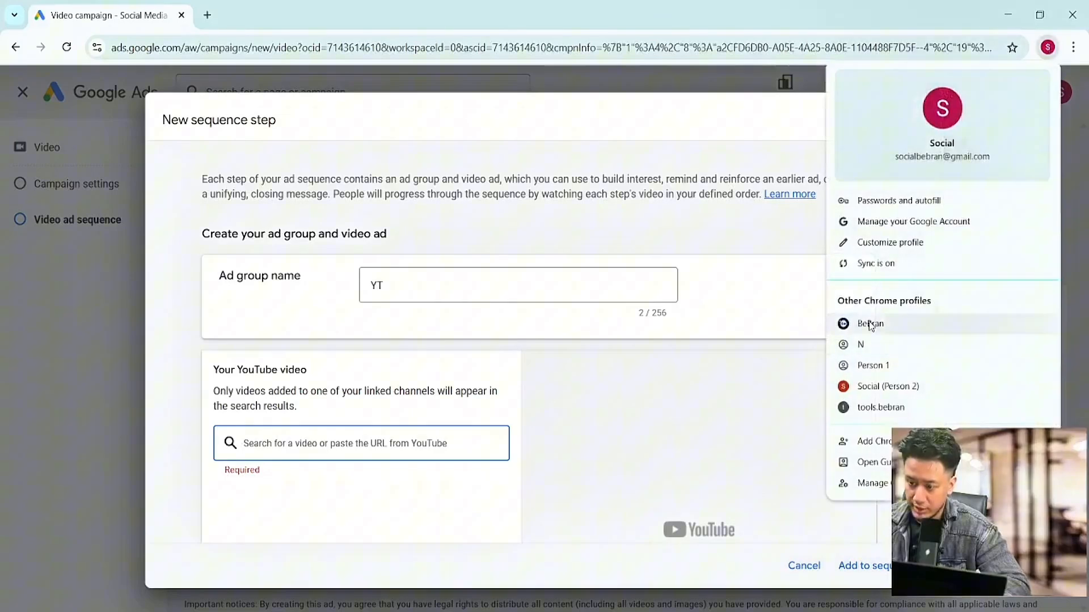
pyautogui.click(876, 322)
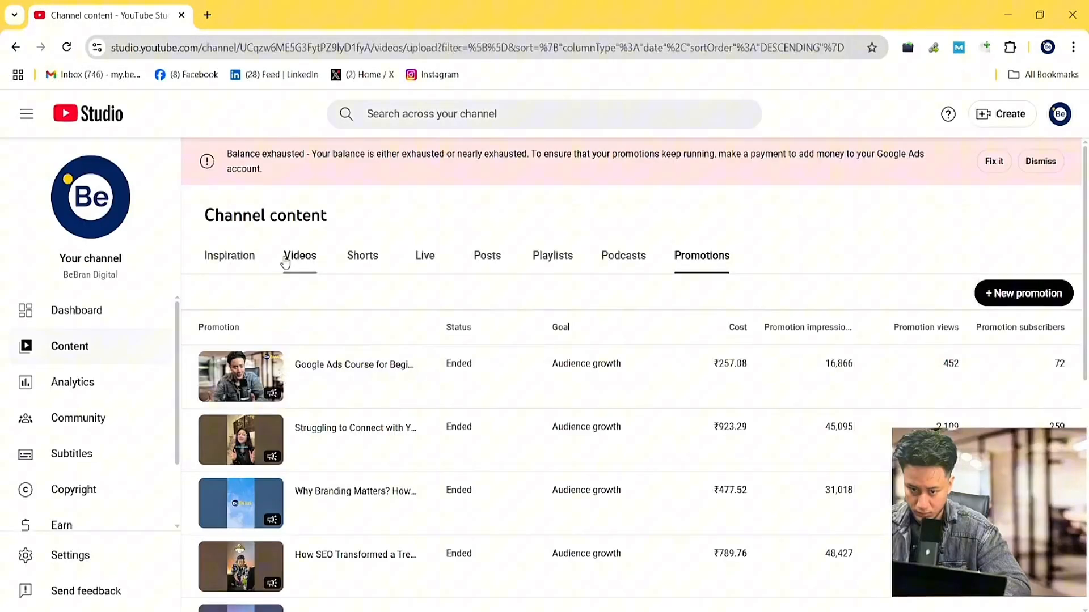
pyautogui.click(292, 258)
pyautogui.click(472, 389)
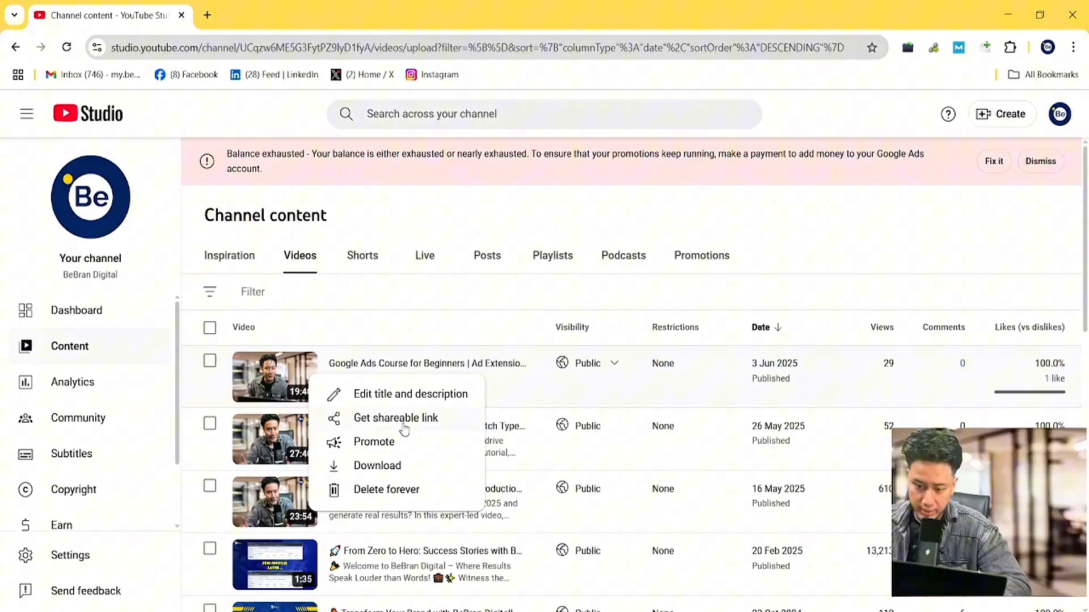
pyautogui.click(400, 417)
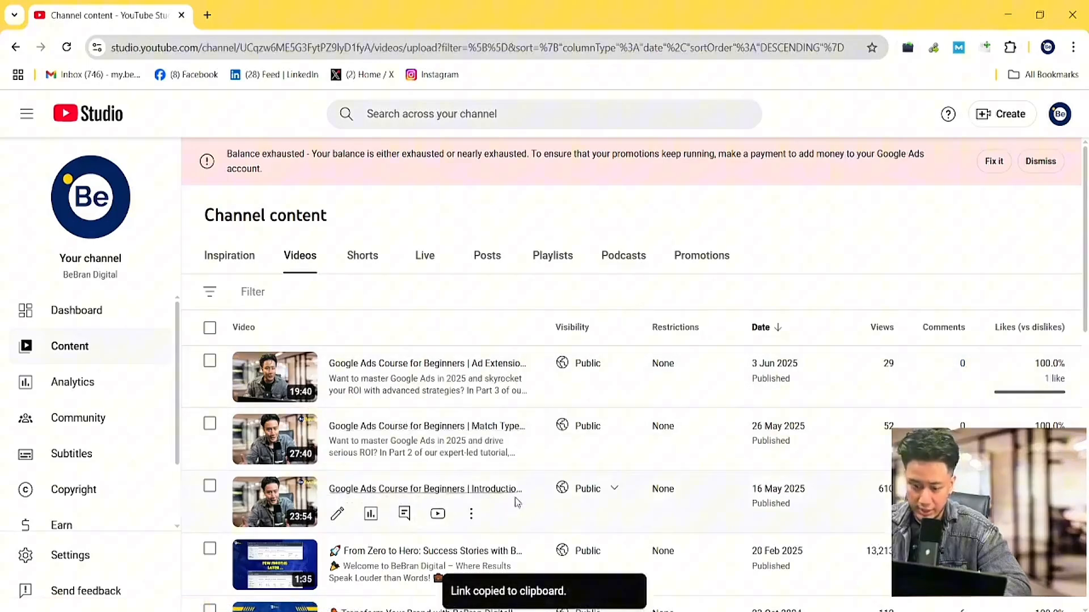
# Return to Google Ads, use the copied link as the sequence step's YouTube video, and look over the length advice and ad format options.
pyautogui.hotkey('alt', 'Tab')
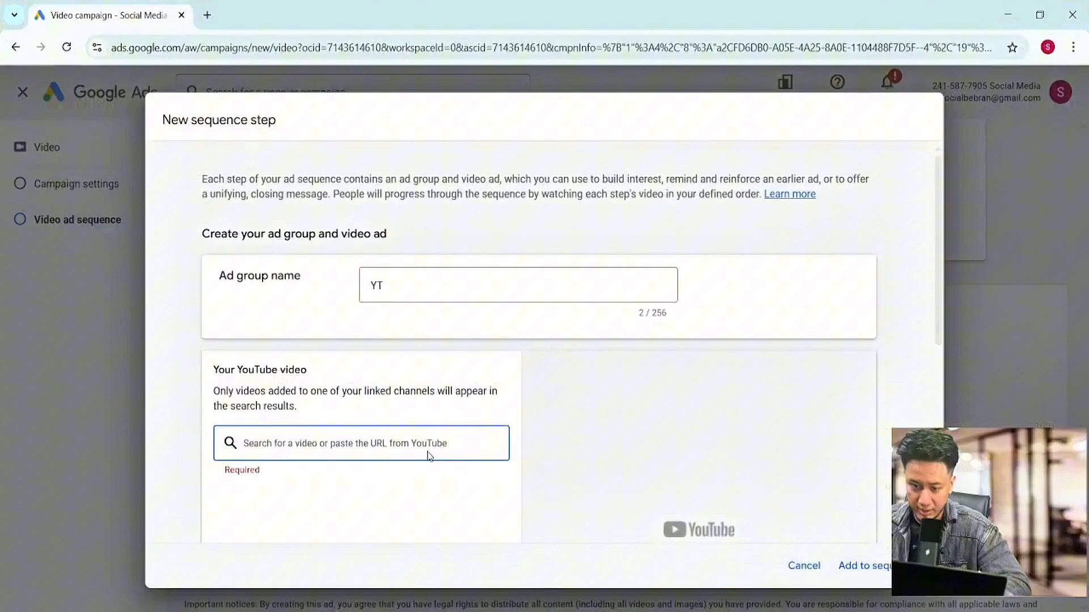
pyautogui.hotkey('ctrl', 'v')
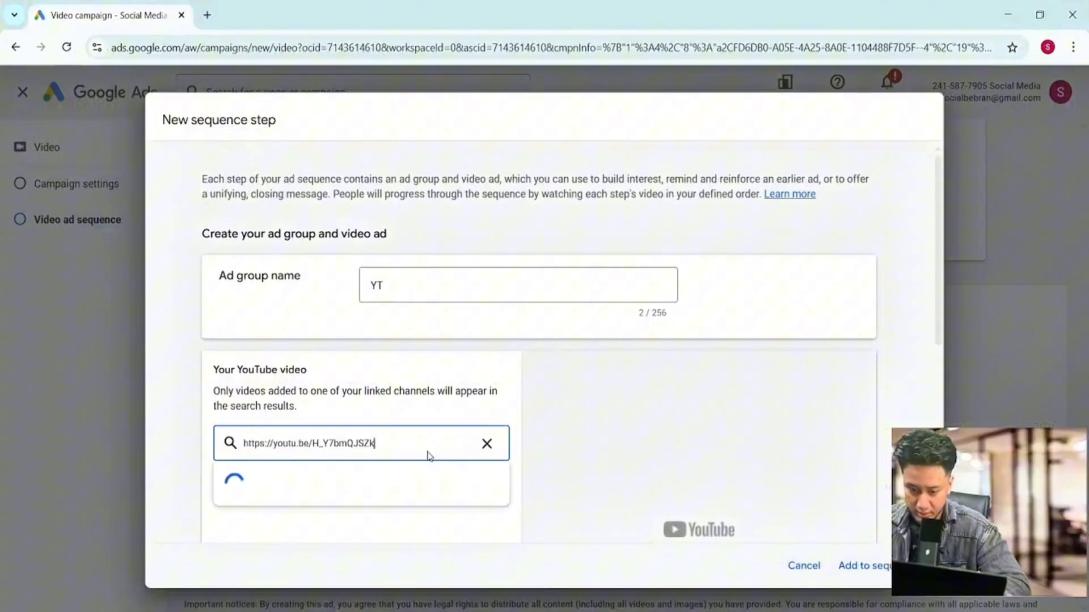
pyautogui.scroll(-3, 420, 459)
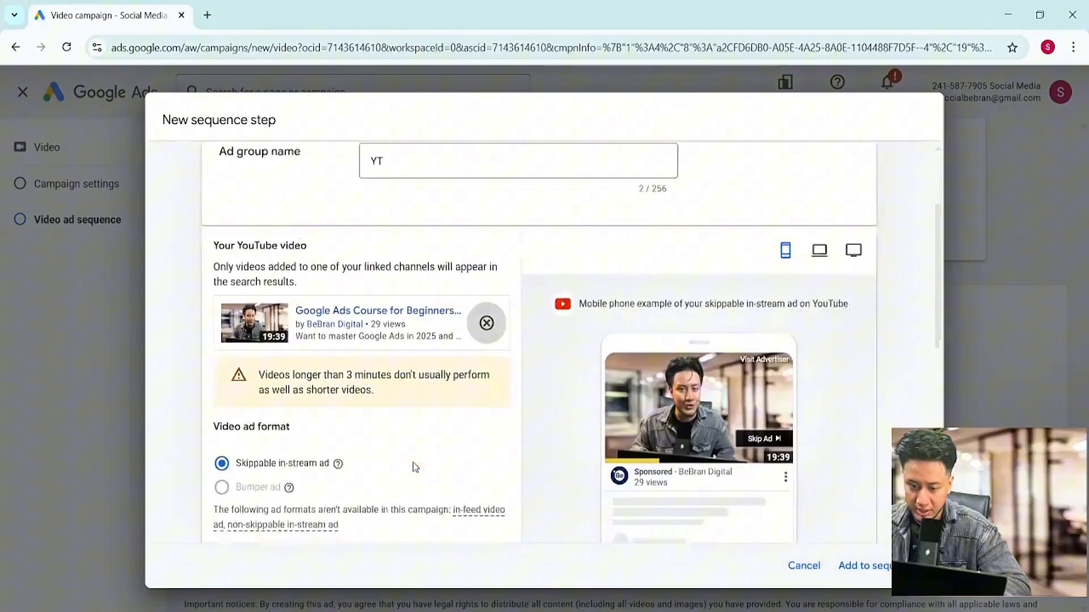
pyautogui.moveTo(347, 350); pyautogui.dragTo(382, 347)
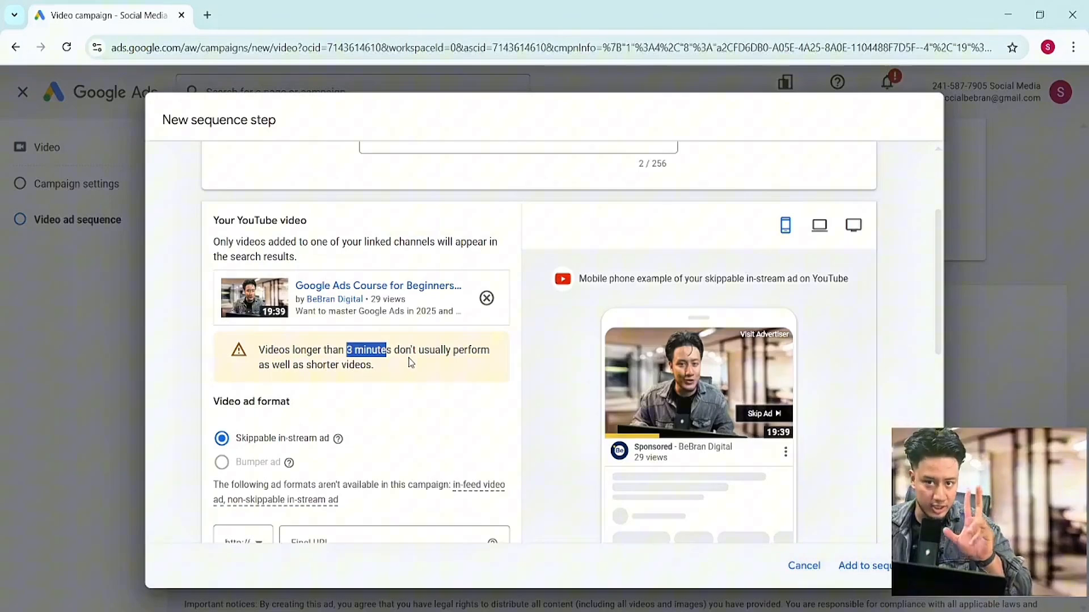
pyautogui.click(421, 404)
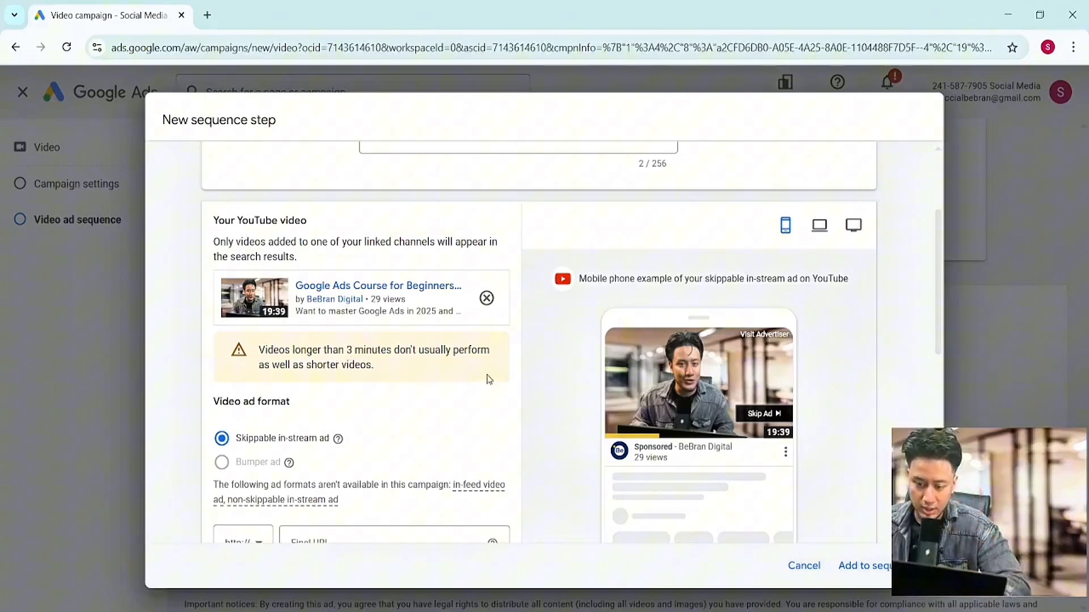
pyautogui.scroll(-3, 485, 377)
pyautogui.scroll(5, 403, 306)
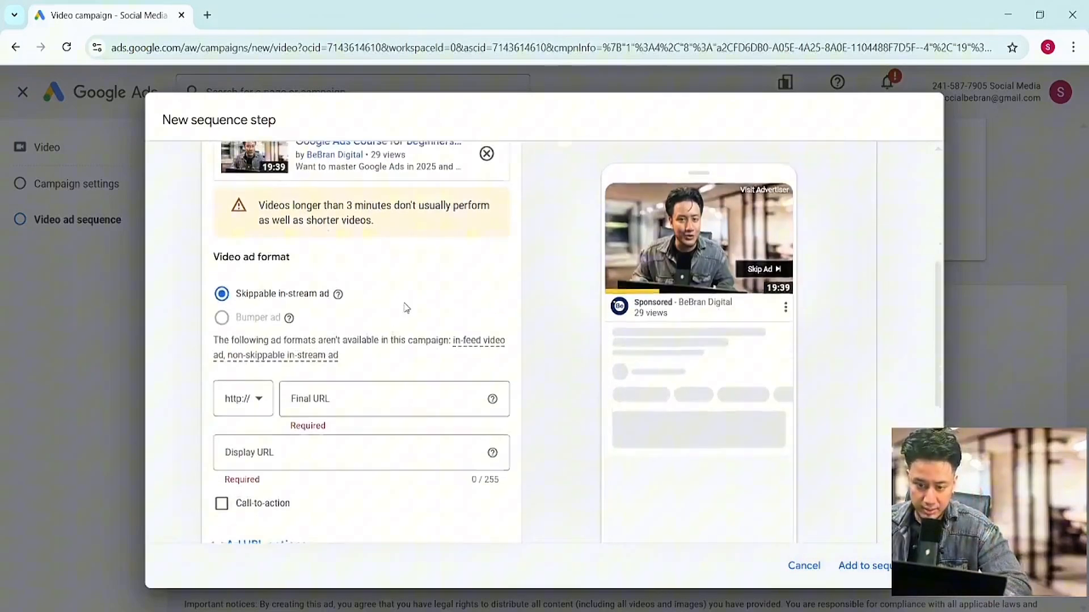
pyautogui.scroll(-3, 439, 435)
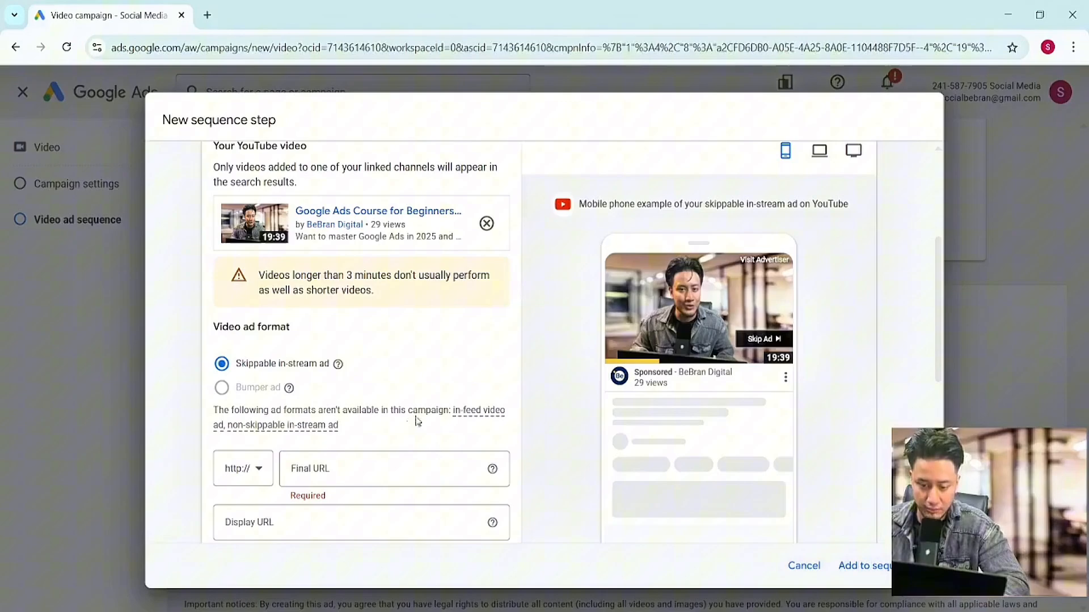
pyautogui.scroll(-3, 416, 420)
pyautogui.click(351, 320)
pyautogui.hotkey('ctrl', 'v')
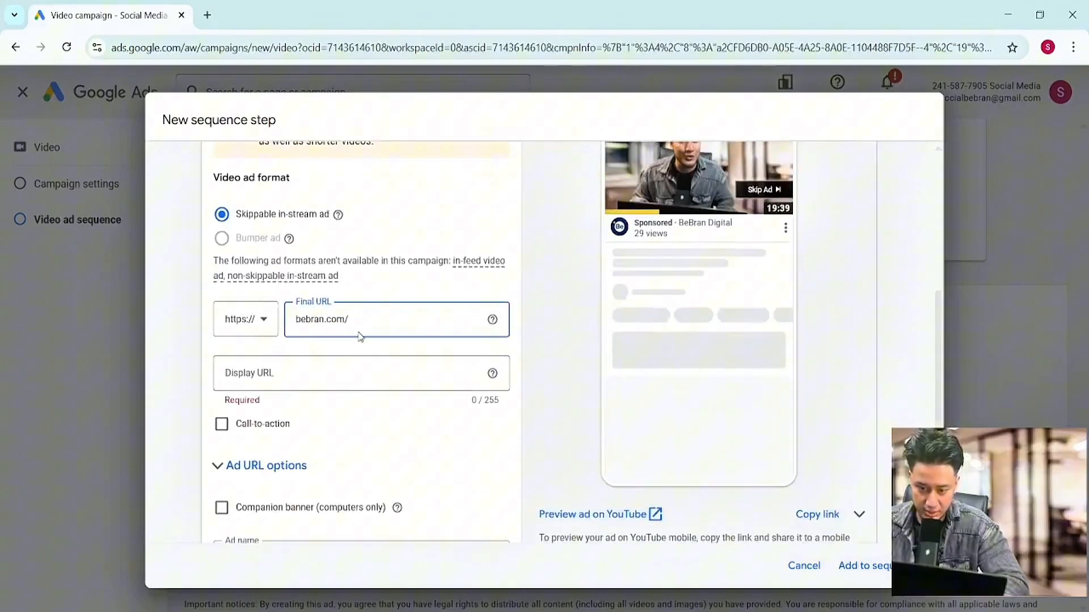
pyautogui.press('BackSpace')
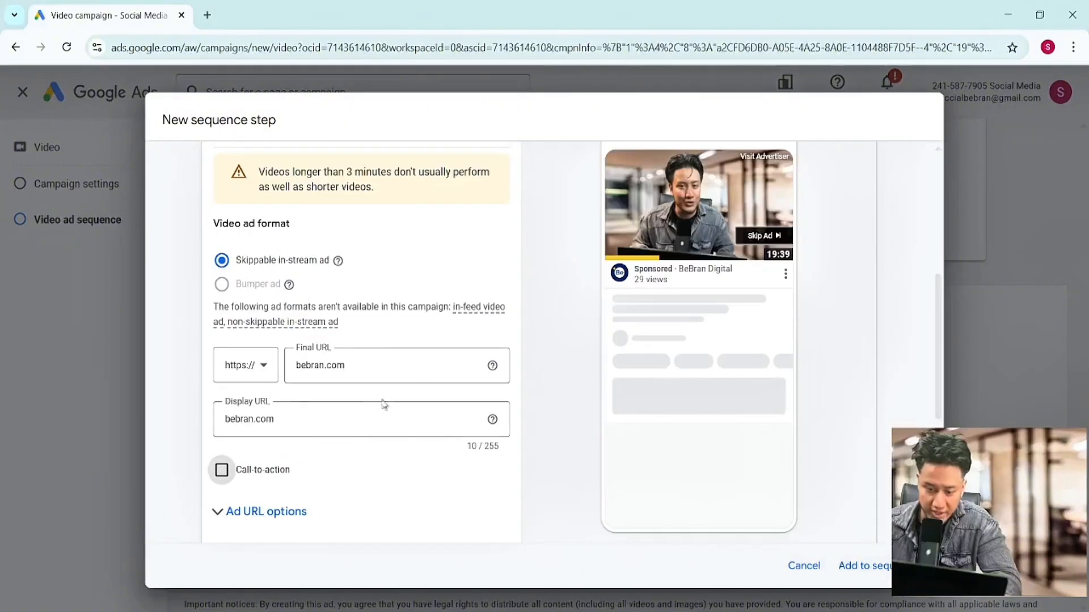
# Enable the call-to-action for the video ad with the text Learn more.
pyautogui.click(221, 470)
pyautogui.click(256, 156)
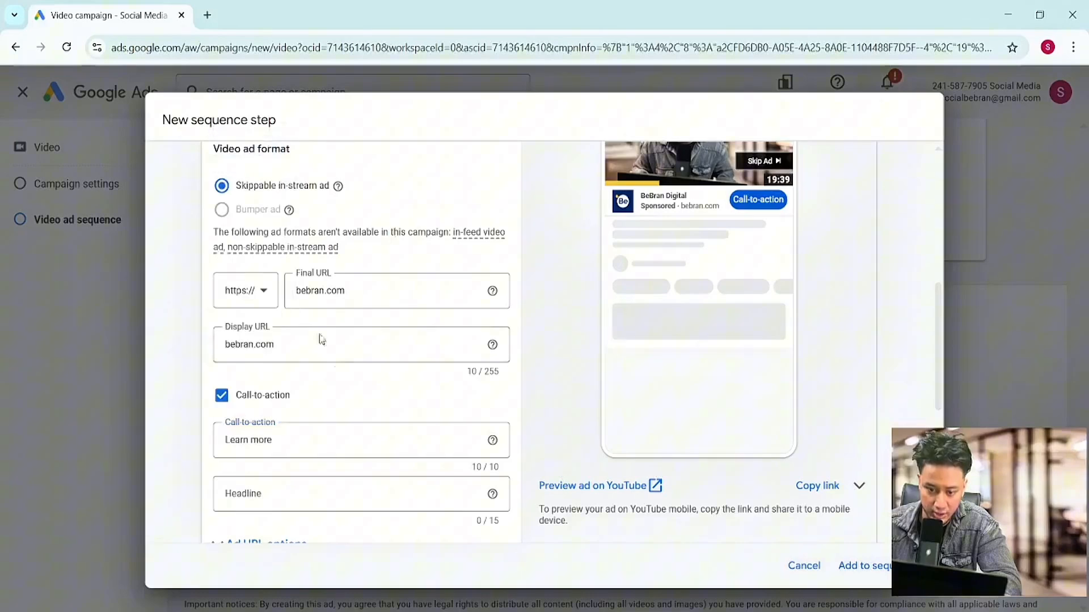
pyautogui.scroll(-3, 329, 407)
# Set the ad headline to Learn, then check the mobile ad preview and the companion banner and bid settings.
pyautogui.click(303, 352)
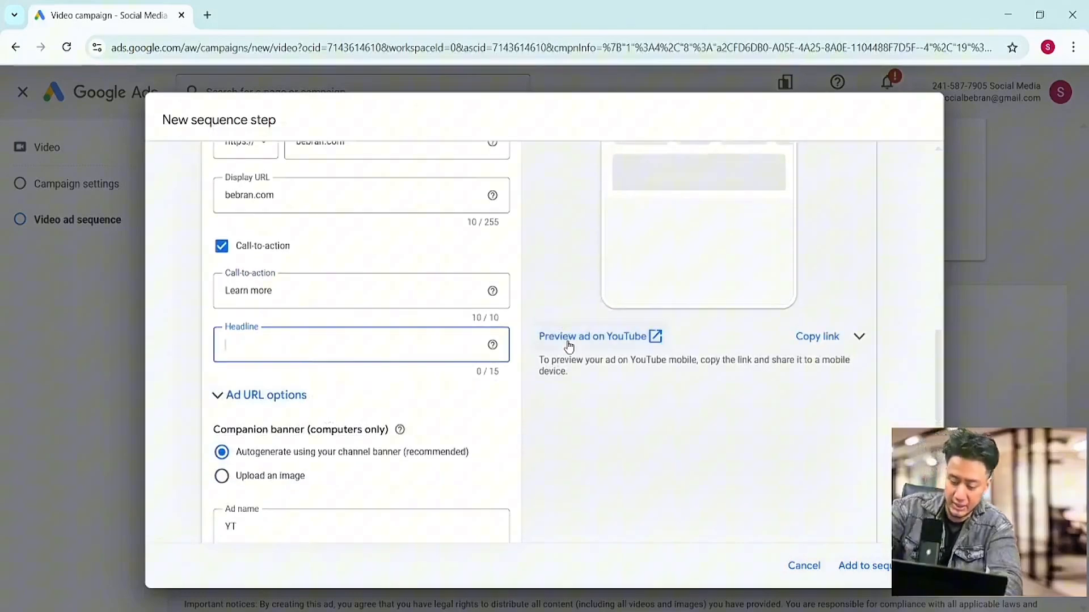
pyautogui.write('Lea')
pyautogui.write('rn')
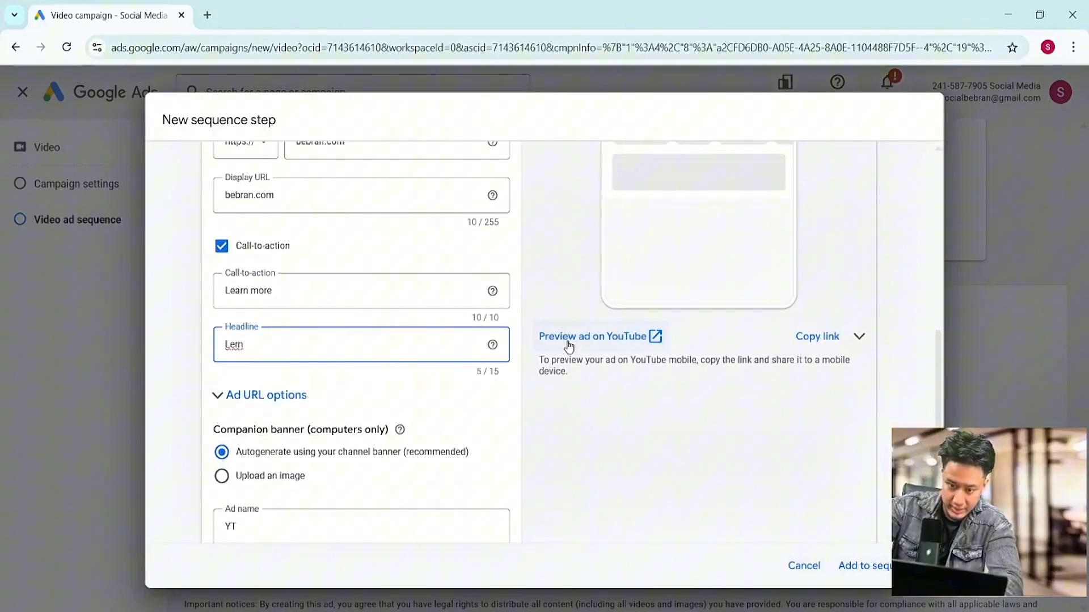
pyautogui.press('BackSpace')
pyautogui.press('BackSpace')
pyautogui.press('BackSpace')
pyautogui.write('a')
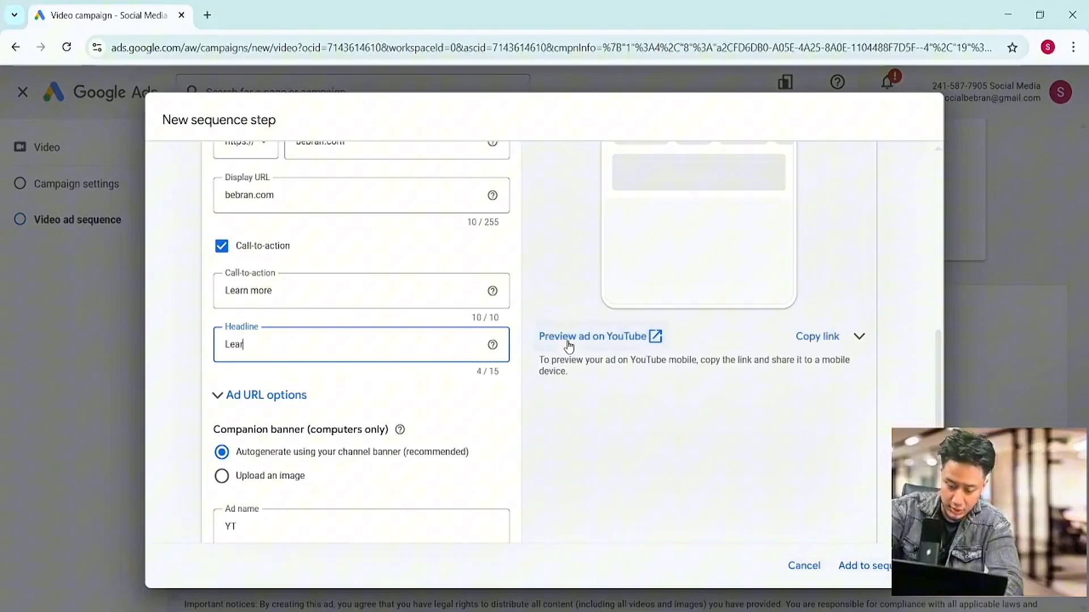
pyautogui.write('rn')
pyautogui.scroll(5, 673, 341)
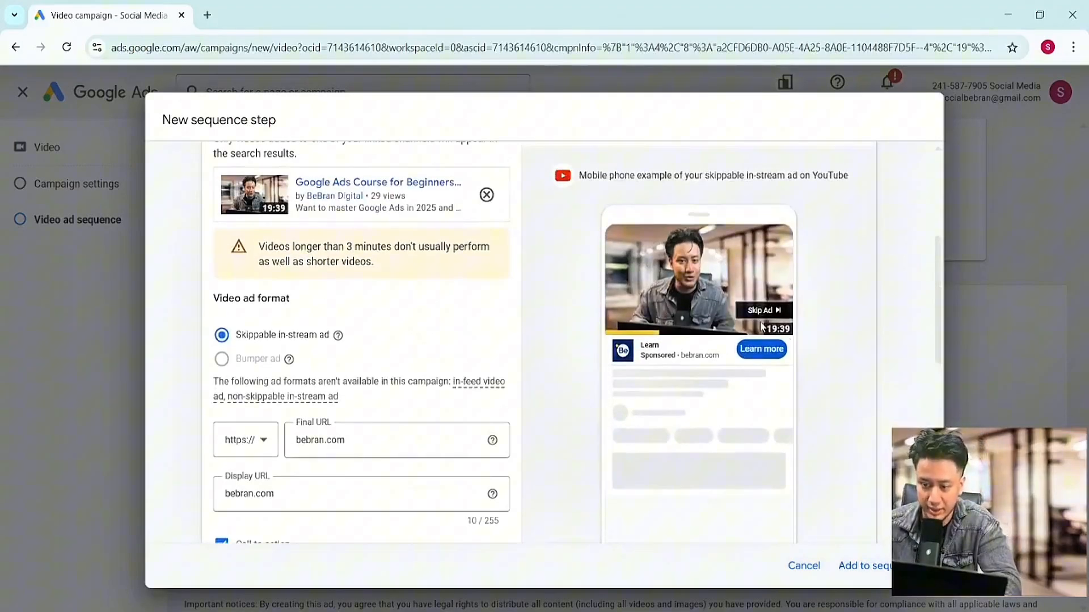
pyautogui.scroll(-9, 693, 332)
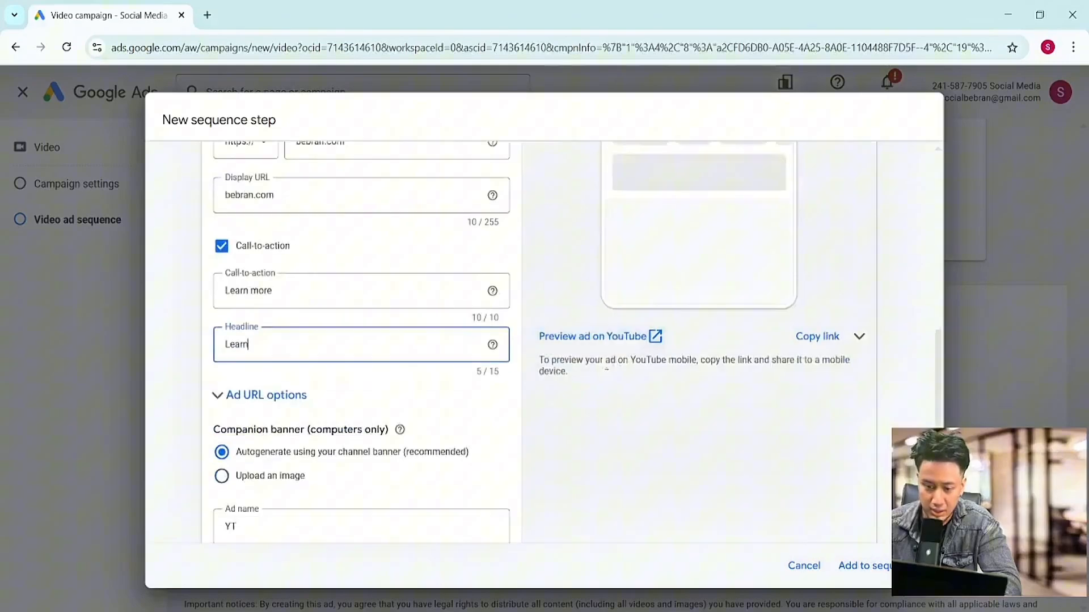
pyautogui.scroll(10, 274, 211)
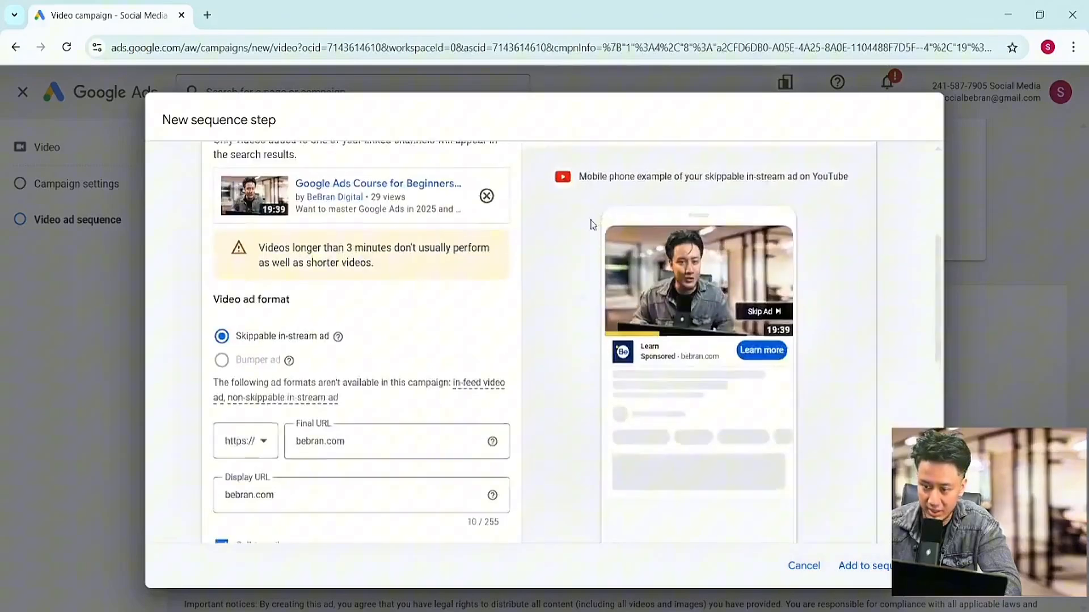
pyautogui.scroll(-10, 316, 254)
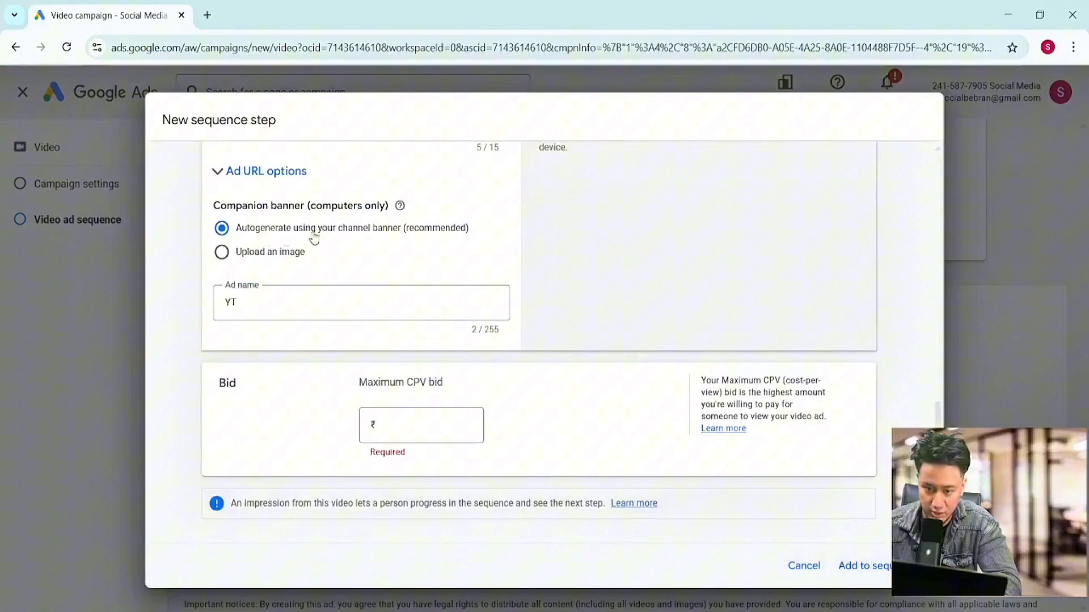
# Check the image upload option for the companion banner, and return to autogenerating it from the channel banner.
pyautogui.click(260, 257)
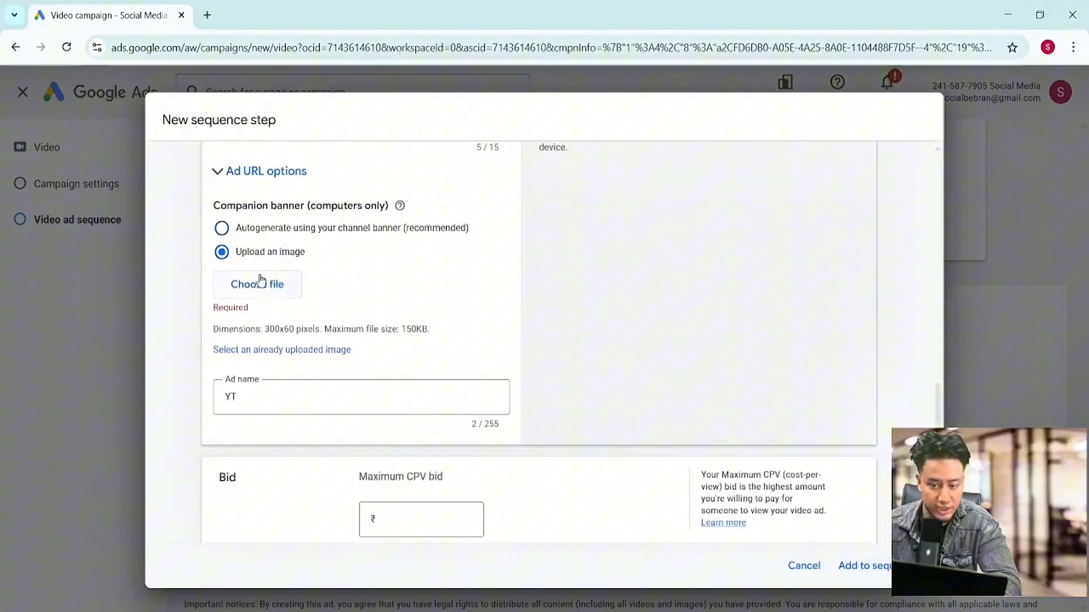
pyautogui.click(273, 286)
pyautogui.click(497, 335)
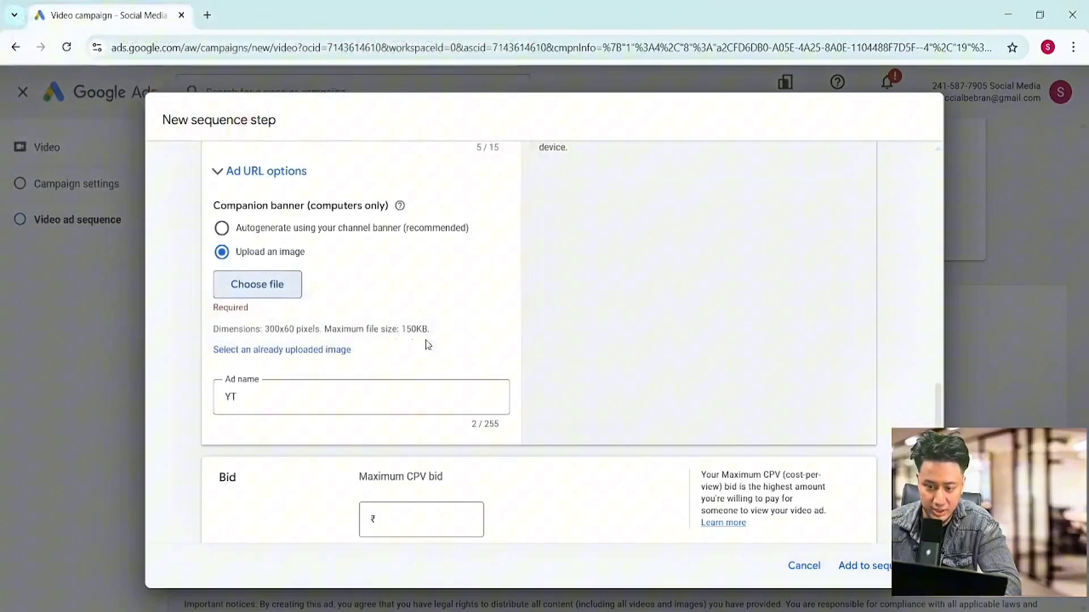
pyautogui.click(285, 233)
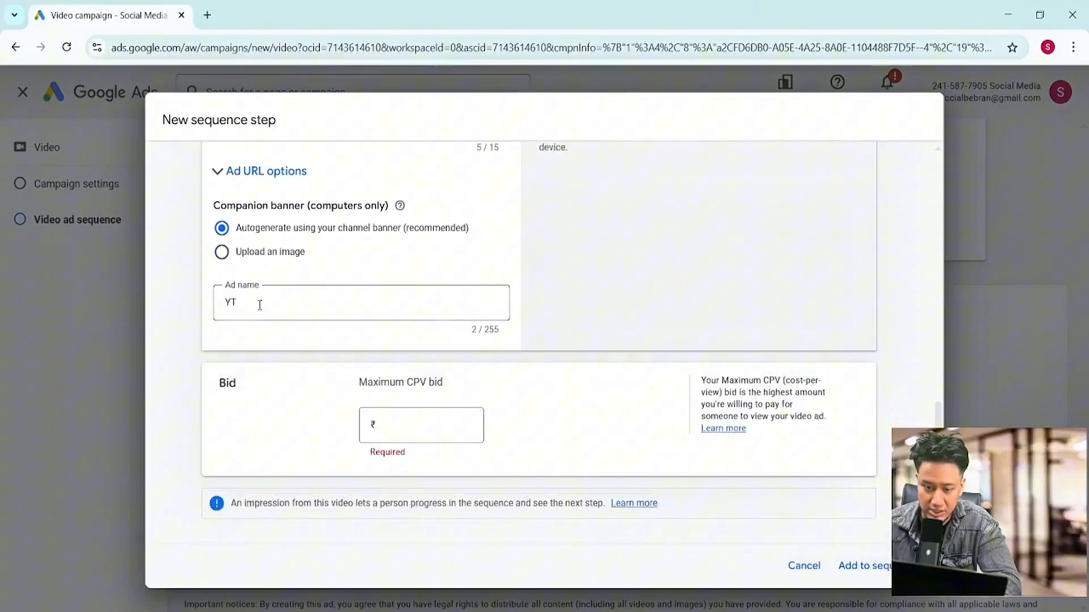
# Set the maximum CPV bid to ₹1.00 and add the YT step to the video ad sequence.
pyautogui.click(403, 424)
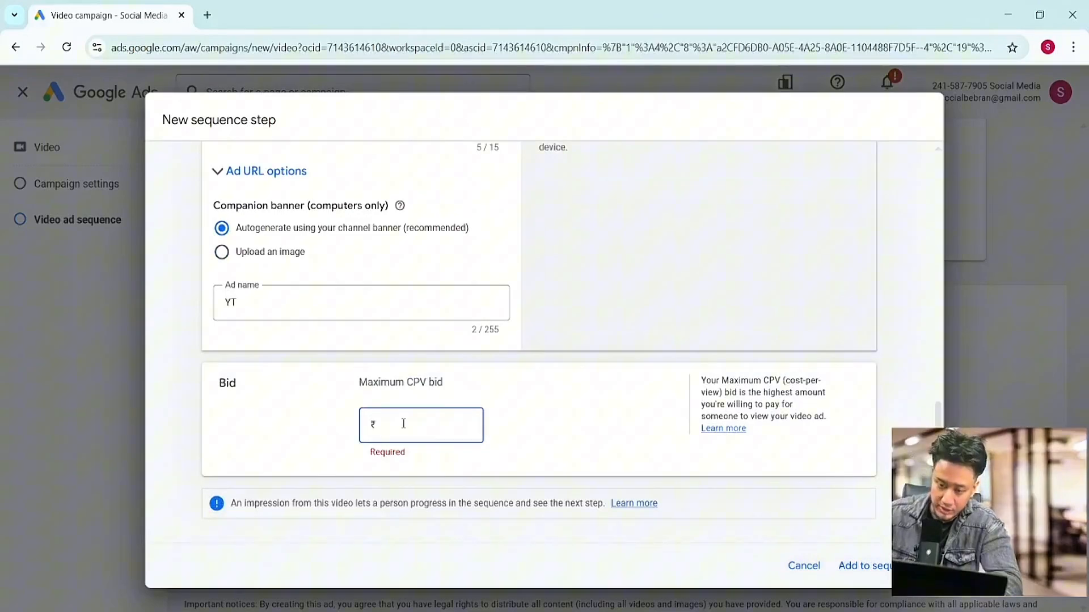
pyautogui.write('1.00')
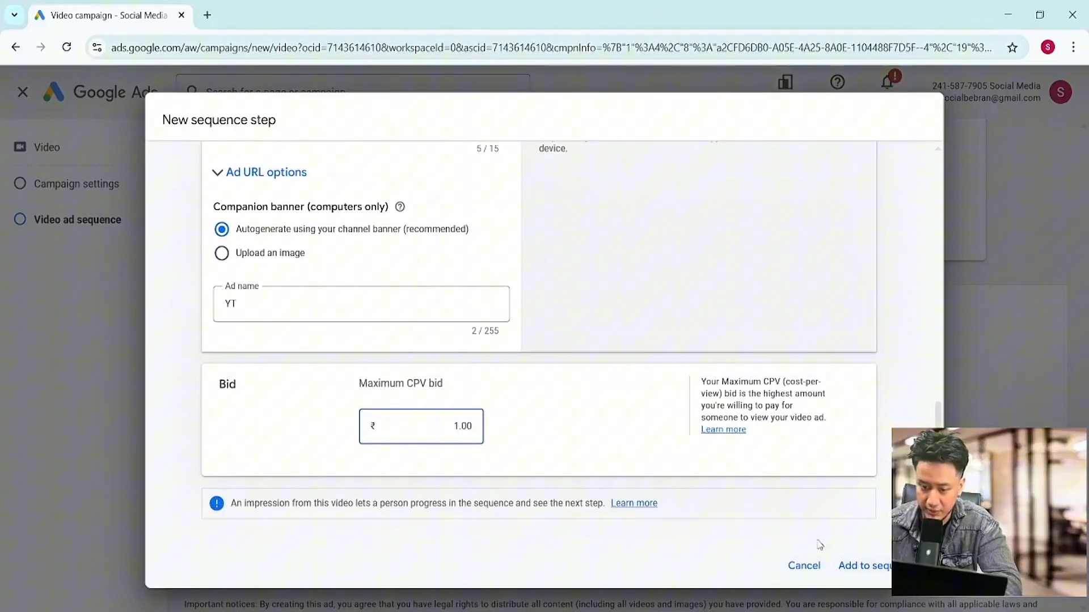
pyautogui.click(852, 567)
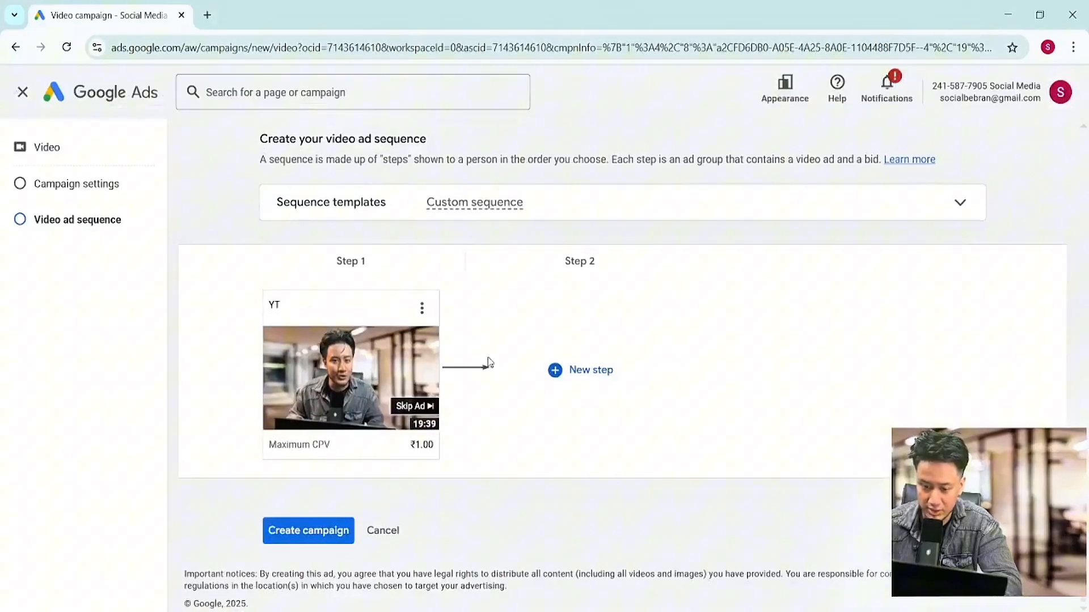
pyautogui.click(577, 384)
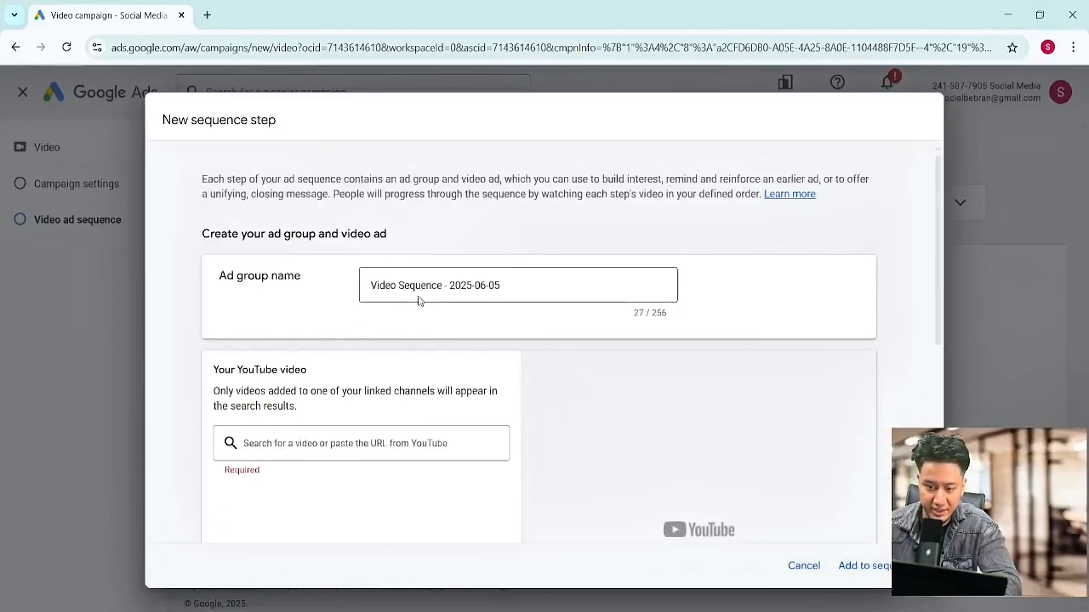
pyautogui.click(804, 566)
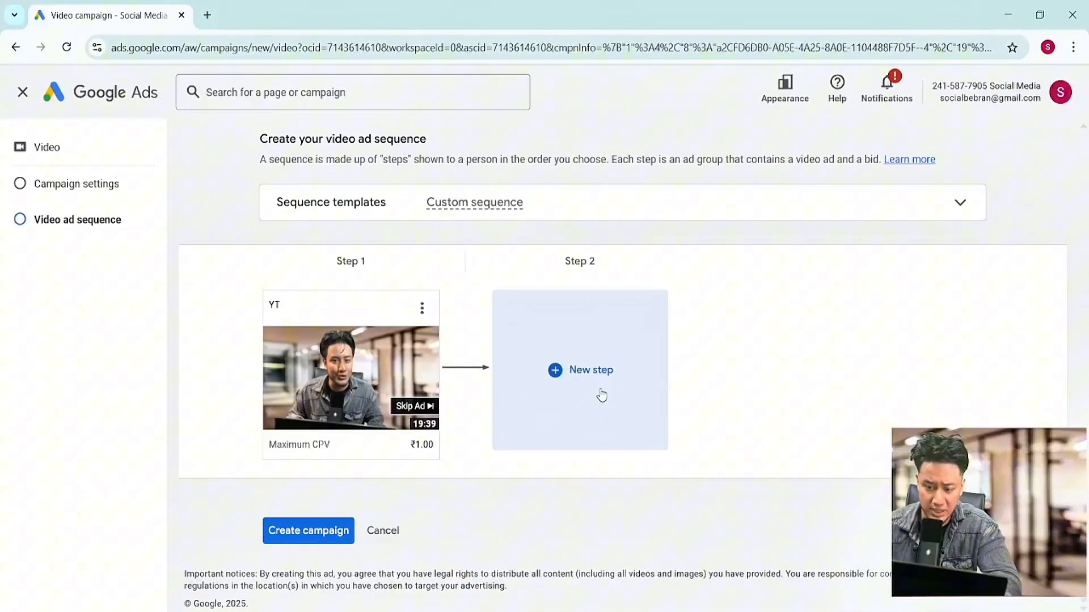
pyautogui.moveTo(381, 380)
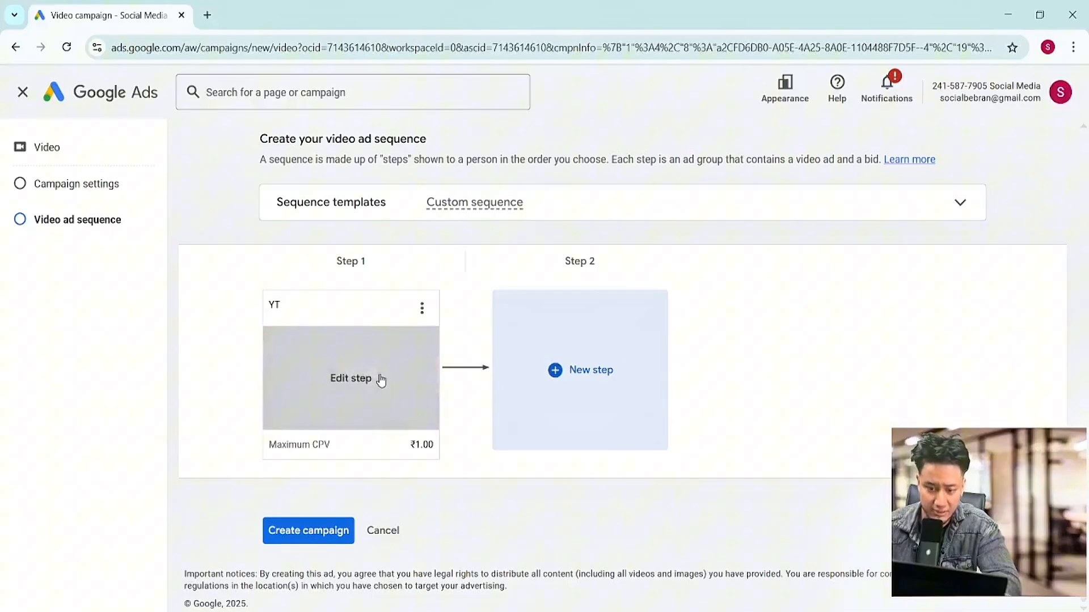
# Create a second sequence step with the ad group name Yt 2.
pyautogui.click(590, 370)
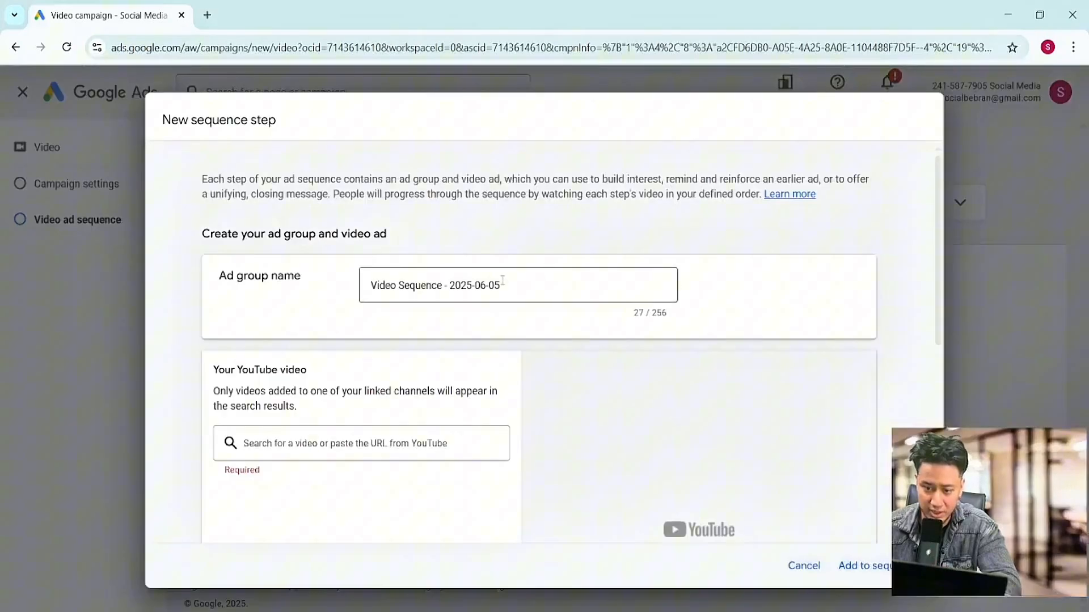
pyautogui.tripleClick(512, 280)
pyautogui.write('Yt 2')
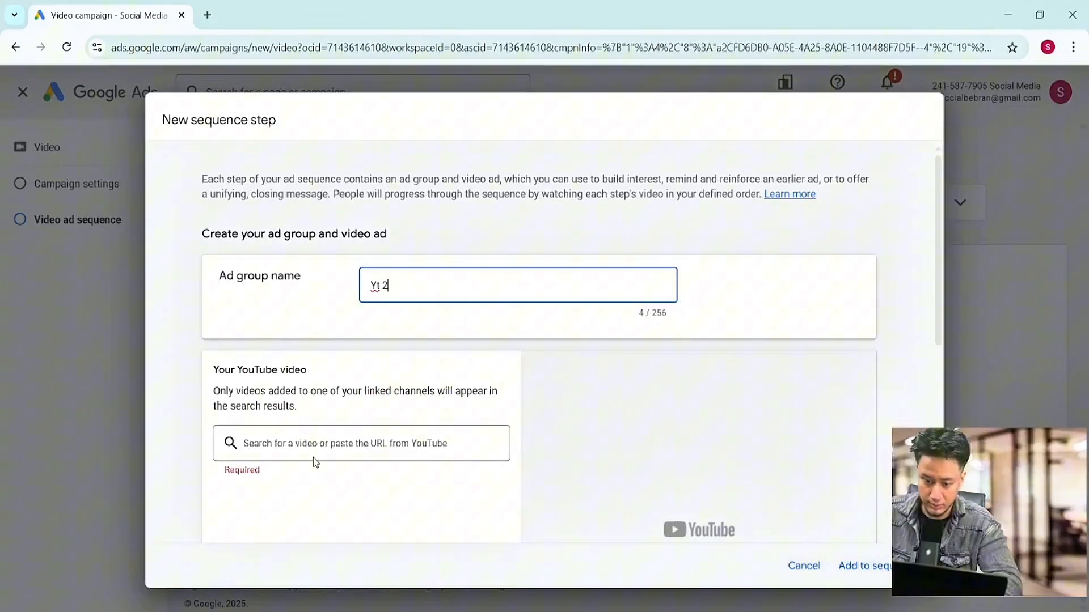
# Copy the shareable link of the newest Google Ads Course video in YouTube Studio, and use it as the Yt 2 step's video in Google Ads.
pyautogui.click(305, 438)
pyautogui.click(558, 606)
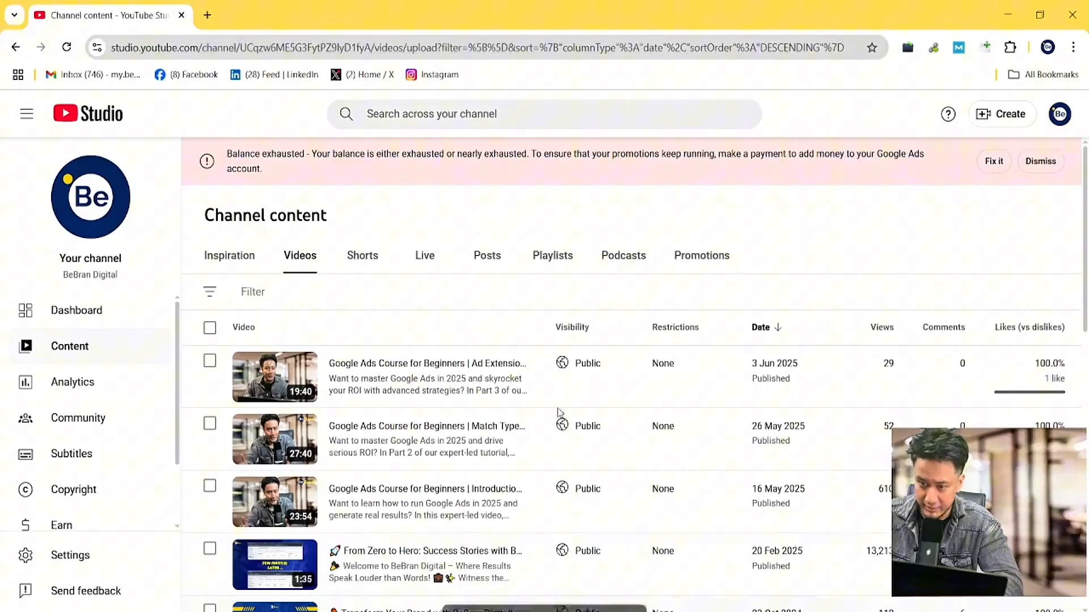
pyautogui.click(471, 389)
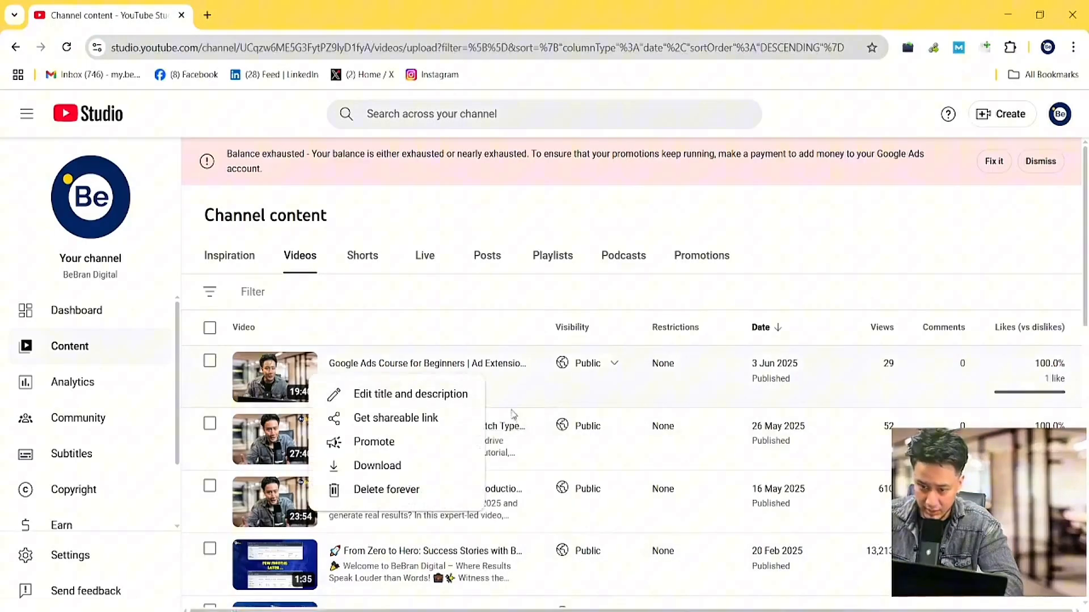
pyautogui.click(425, 422)
pyautogui.click(1008, 15)
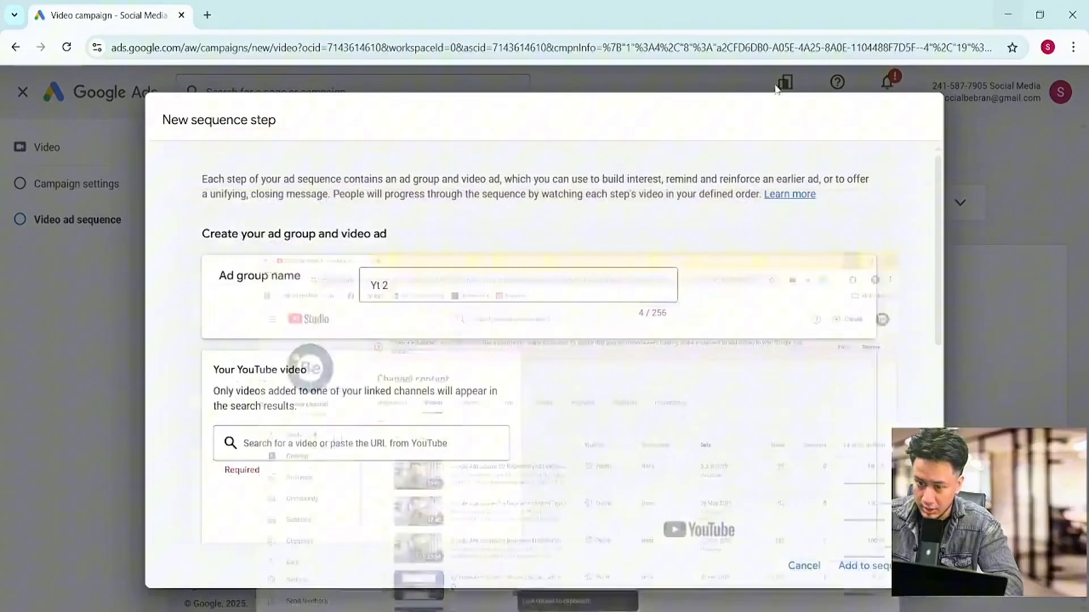
pyautogui.hotkey('ctrl', 'v')
# Set the Yt 2 step's maximum CPV bid to ₹1.00 and add the step to the sequence.
pyautogui.scroll(-8, 302, 518)
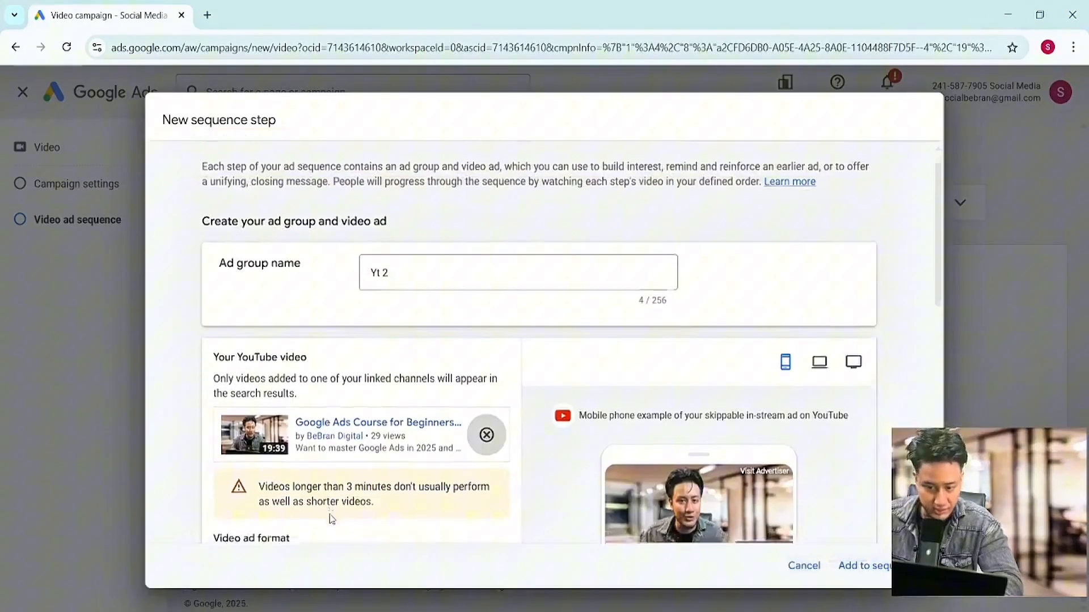
pyautogui.scroll(-4, 412, 389)
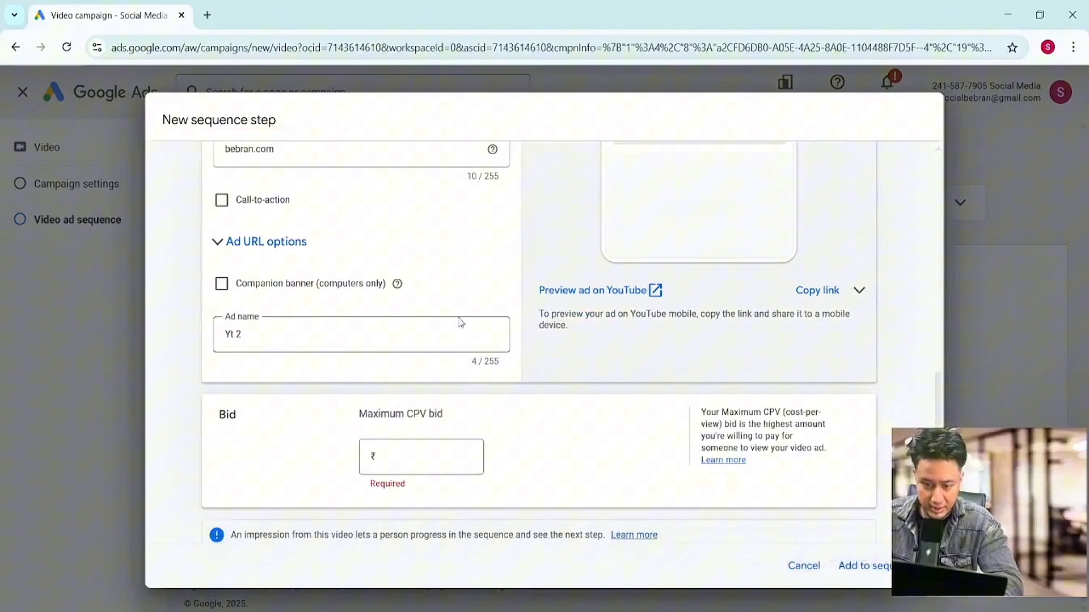
pyautogui.click(437, 426)
pyautogui.write('1.00')
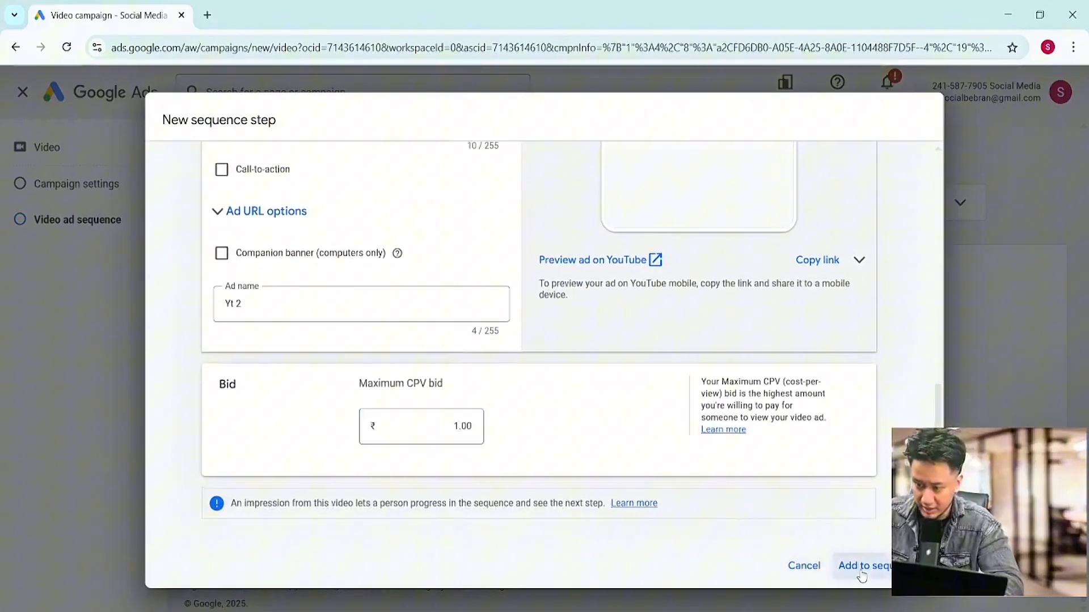
pyautogui.click(839, 566)
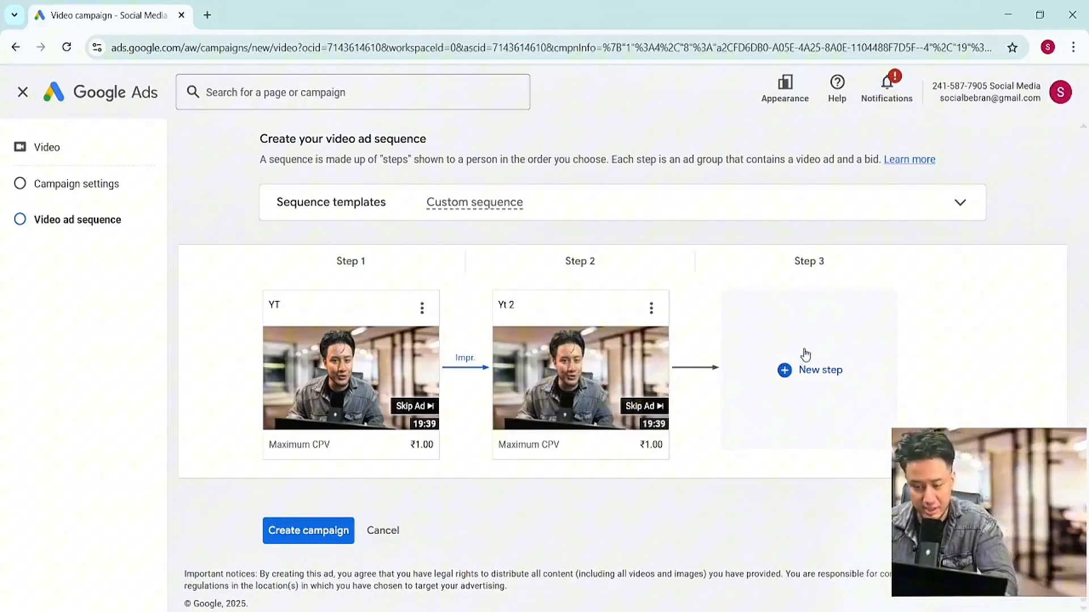
pyautogui.moveTo(305, 335)
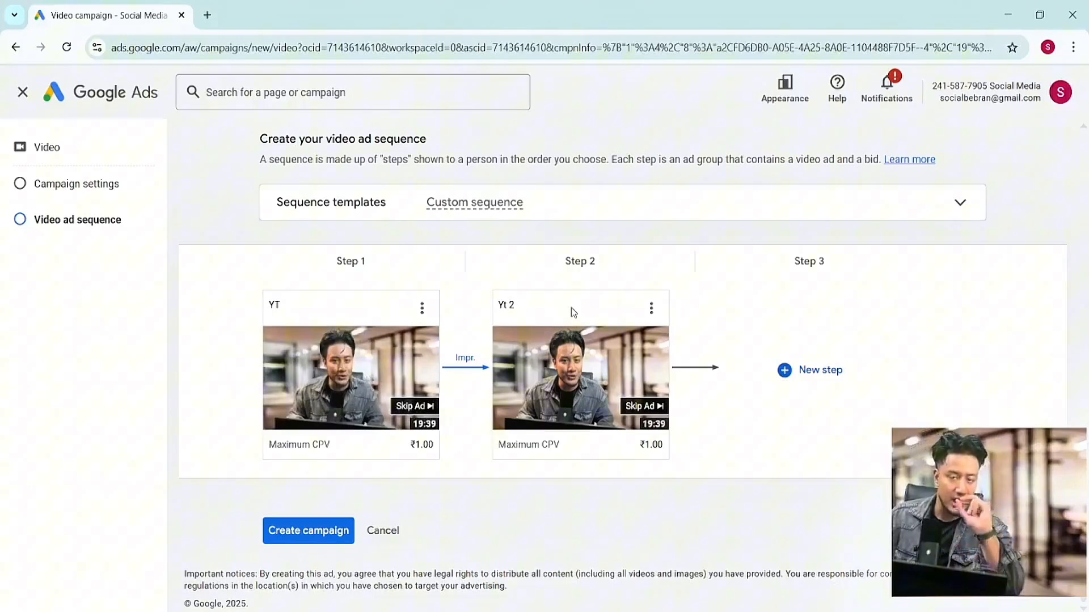
pyautogui.moveTo(574, 378)
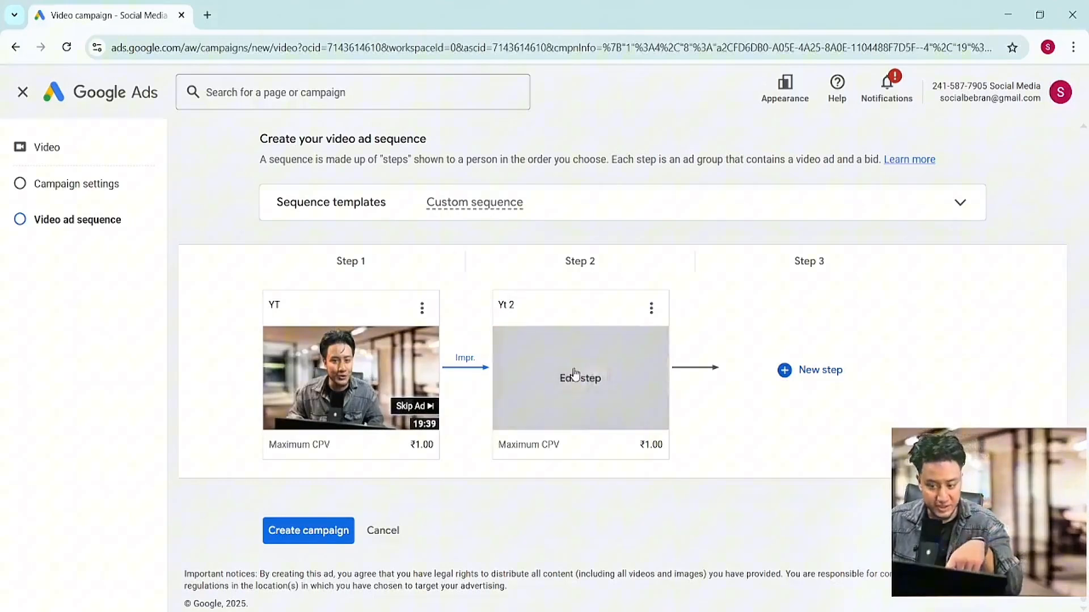